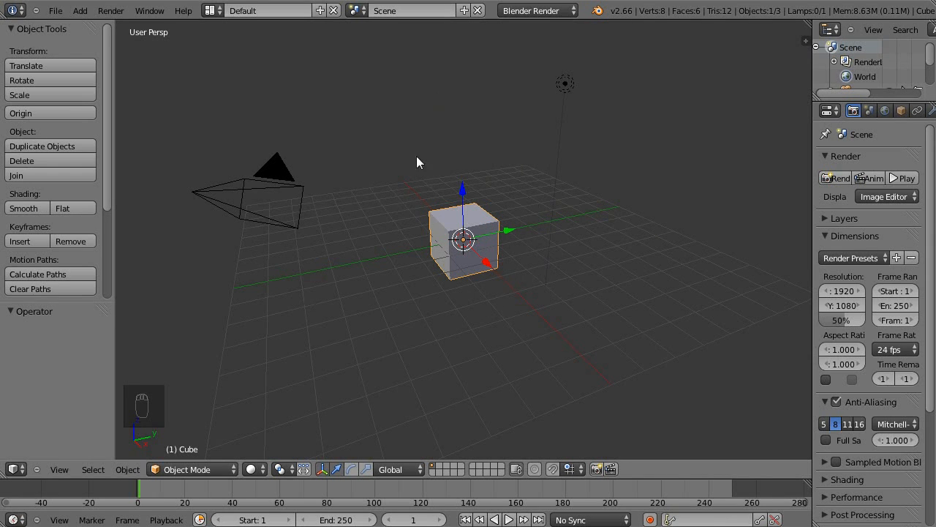
# In front orthographic view, move the cube's whole mesh up about 1.95 units along Z in Edit Mode.
pyautogui.moveTo(516, 196); pyautogui.dragTo(553, 189, button='middle')
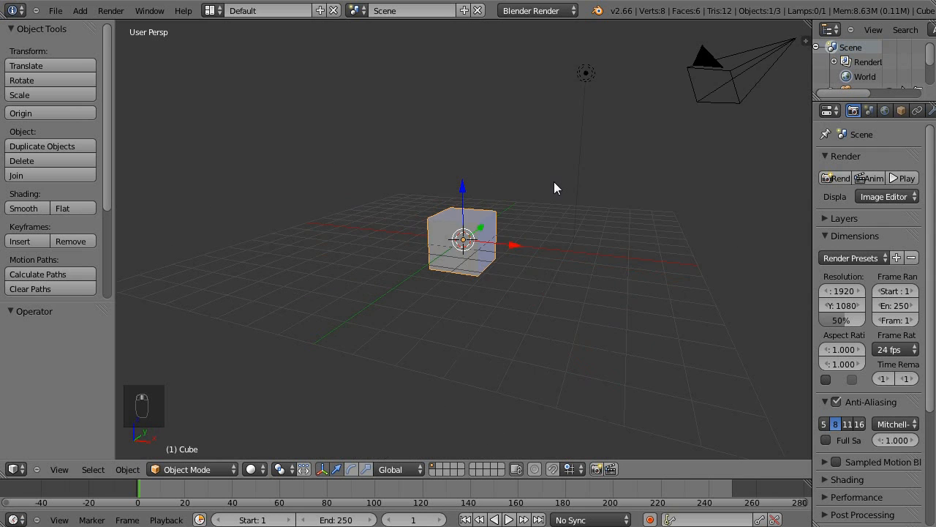
pyautogui.press('KP_1')
pyautogui.press('KP_5')
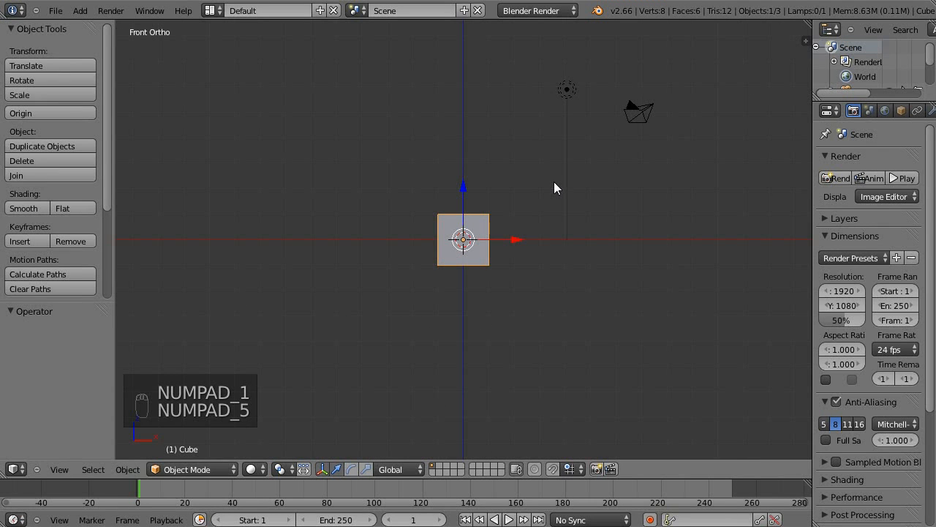
pyautogui.keyDown('shift'); pyautogui.moveTo(513, 144); pyautogui.dragTo(512, 179, button='middle'); pyautogui.keyUp('shift')
pyautogui.scroll(3, 517, 182)
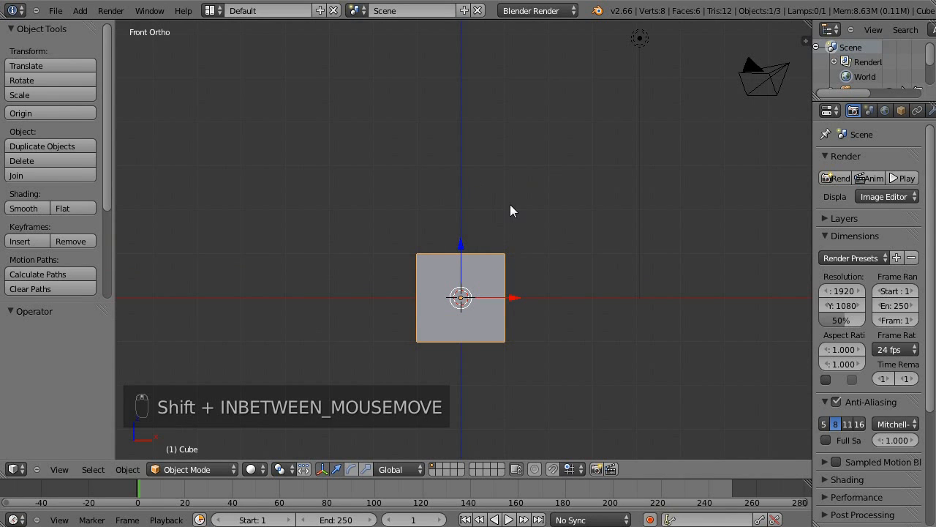
pyautogui.press('Tab')
pyautogui.moveTo(462, 251); pyautogui.dragTo(479, 165)
pyautogui.keyDown('shift'); pyautogui.moveTo(548, 188); pyautogui.dragTo(513, 246, button='middle'); pyautogui.keyUp('shift')
pyautogui.scroll(2, 513, 246)
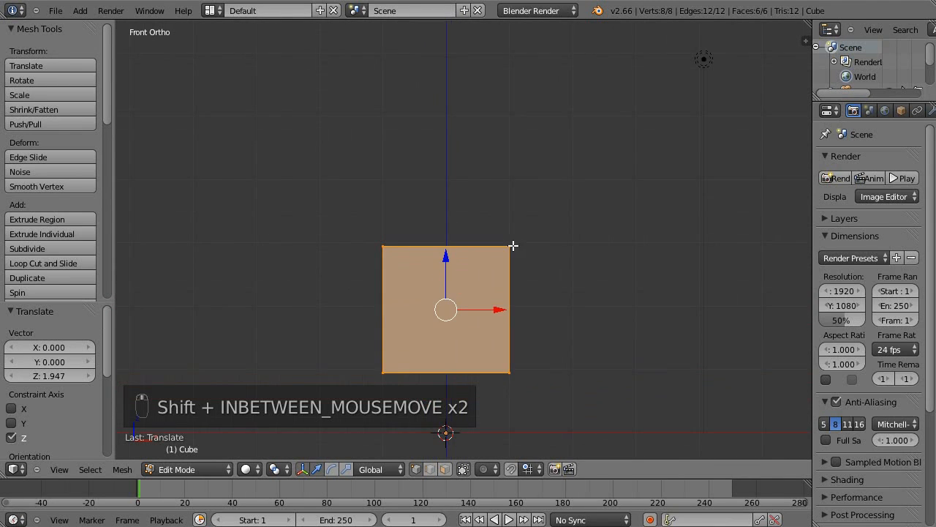
# In wireframe display, raise the cube's four top vertices about 3.05 units along Z to form a tall column.
pyautogui.press('z')
pyautogui.press('z')
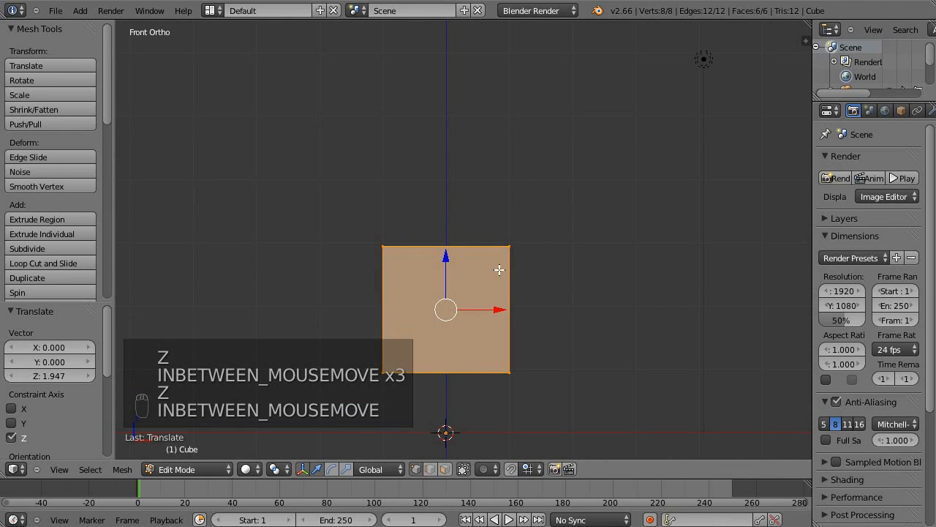
pyautogui.press('z')
pyautogui.press('a')
pyautogui.press('b')
pyautogui.moveTo(339, 357); pyautogui.dragTo(680, 187)
pyautogui.moveTo(451, 205); pyautogui.dragTo(499, 10)
pyautogui.keyDown('shift'); pyautogui.moveTo(542, 168); pyautogui.dragTo(558, 183, button='middle'); pyautogui.keyUp('shift')
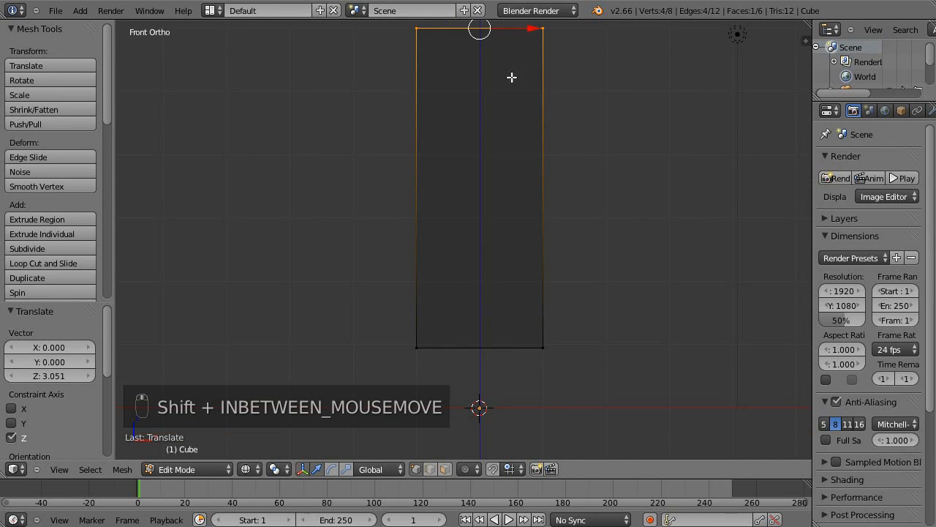
pyautogui.keyDown('shift'); pyautogui.moveTo(514, 278); pyautogui.dragTo(489, 432, button='middle'); pyautogui.keyUp('shift')
pyautogui.keyDown('shift'); pyautogui.moveTo(509, 366); pyautogui.dragTo(528, 276, button='middle'); pyautogui.keyUp('shift')
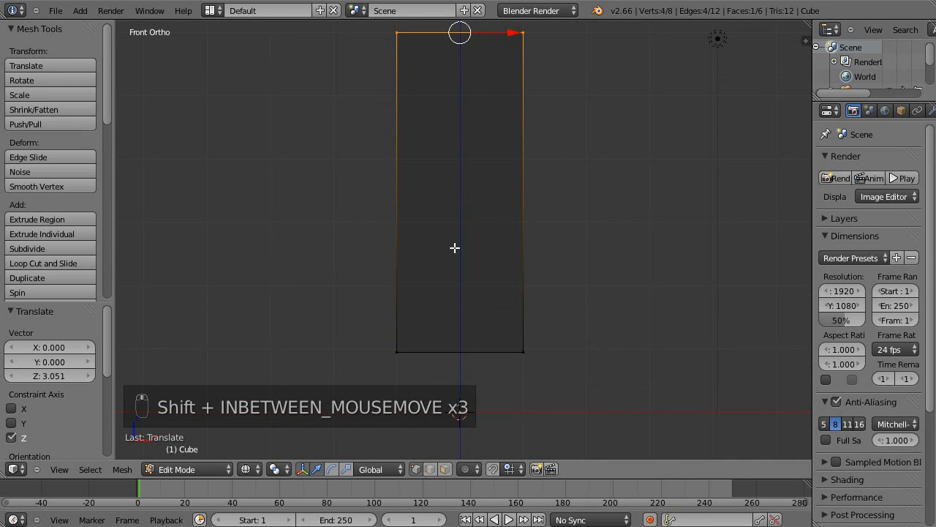
pyautogui.keyDown('shift'); pyautogui.moveTo(558, 201); pyautogui.dragTo(556, 230, button='middle'); pyautogui.keyUp('shift')
pyautogui.scroll(-4, 556, 230)
pyautogui.press('a')
pyautogui.press('a')
pyautogui.press('a')
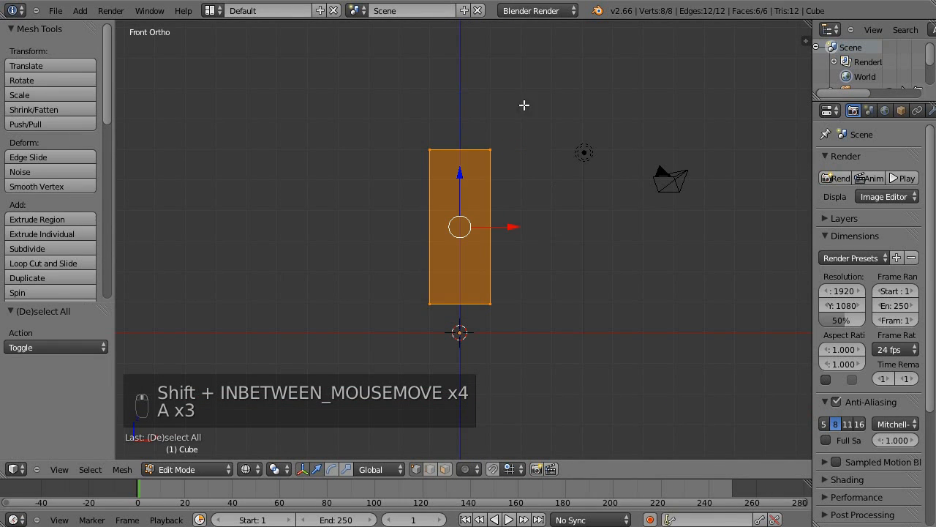
pyautogui.press('r')
pyautogui.press('r')
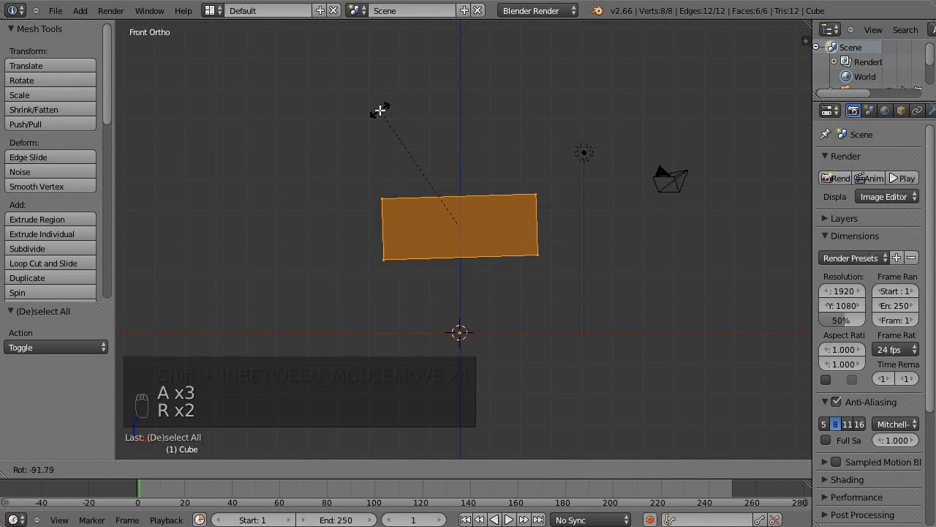
pyautogui.rightClick(383, 108)
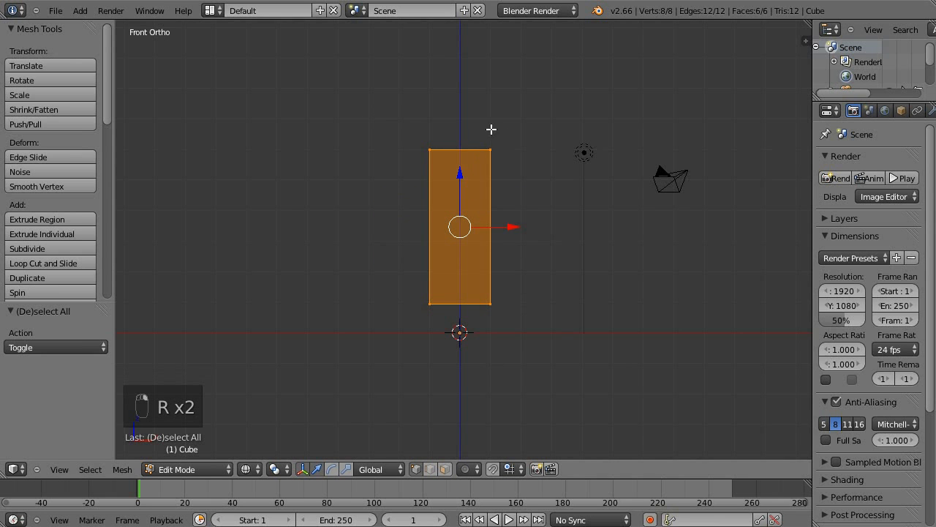
# Add two evenly spaced horizontal loop cuts around the column, dividing it into three sections.
pyautogui.keyDown('shift'); pyautogui.moveTo(534, 255); pyautogui.dragTo(518, 266, button='middle'); pyautogui.keyUp('shift')
pyautogui.scroll(2, 507, 280)
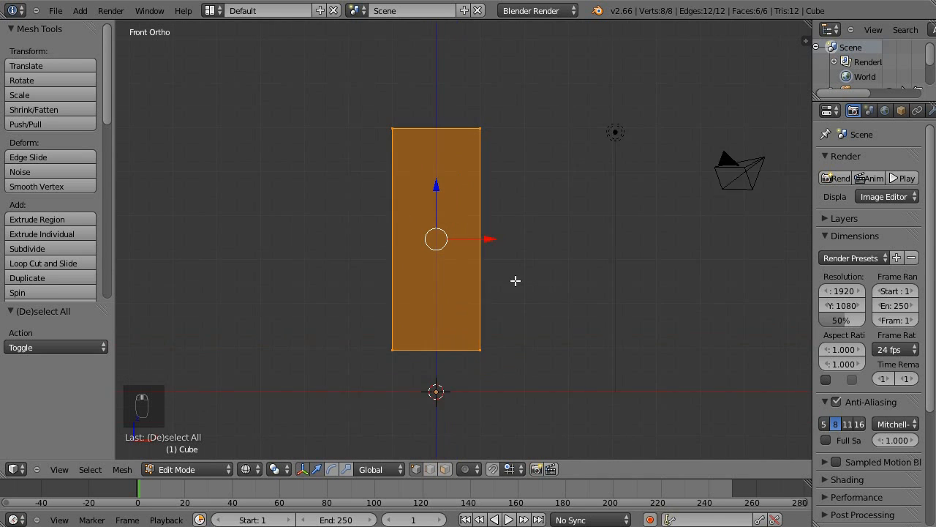
pyautogui.scroll(1, 507, 279)
pyautogui.keyDown('shift'); pyautogui.moveTo(501, 215); pyautogui.dragTo(533, 213, button='middle'); pyautogui.keyUp('shift')
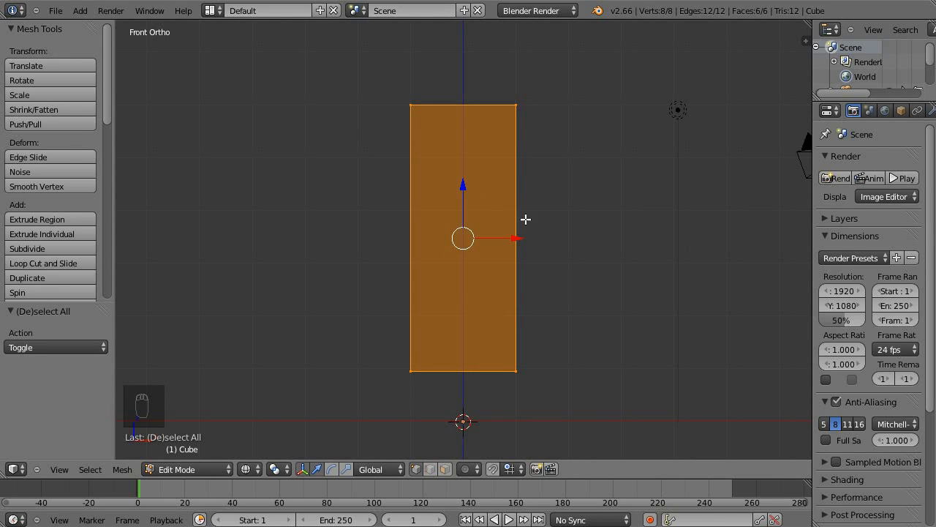
pyautogui.keyDown('shift'); pyautogui.moveTo(659, 232); pyautogui.dragTo(692, 237, button='middle'); pyautogui.keyUp('shift')
pyautogui.moveTo(585, 210); pyautogui.dragTo(523, 171, button='middle')
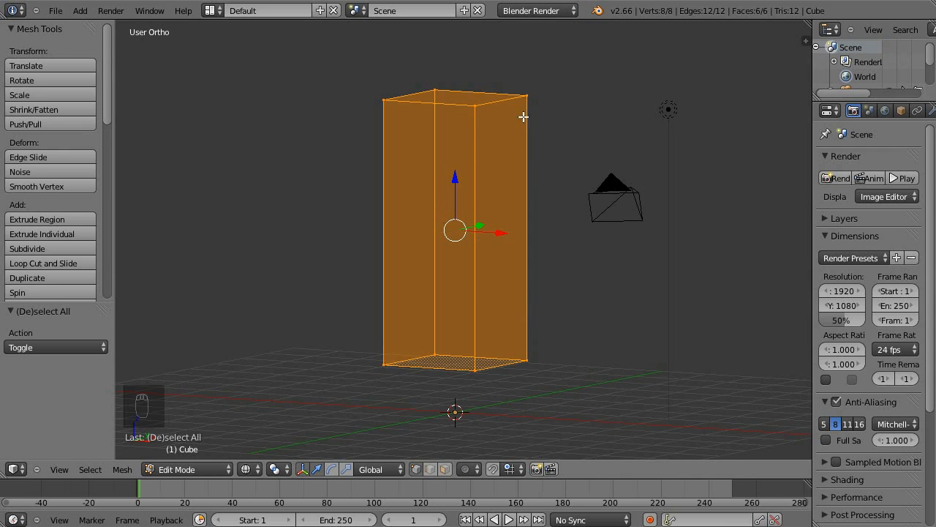
pyautogui.keyDown('shift'); pyautogui.moveTo(570, 194); pyautogui.dragTo(587, 202, button='middle'); pyautogui.keyUp('shift')
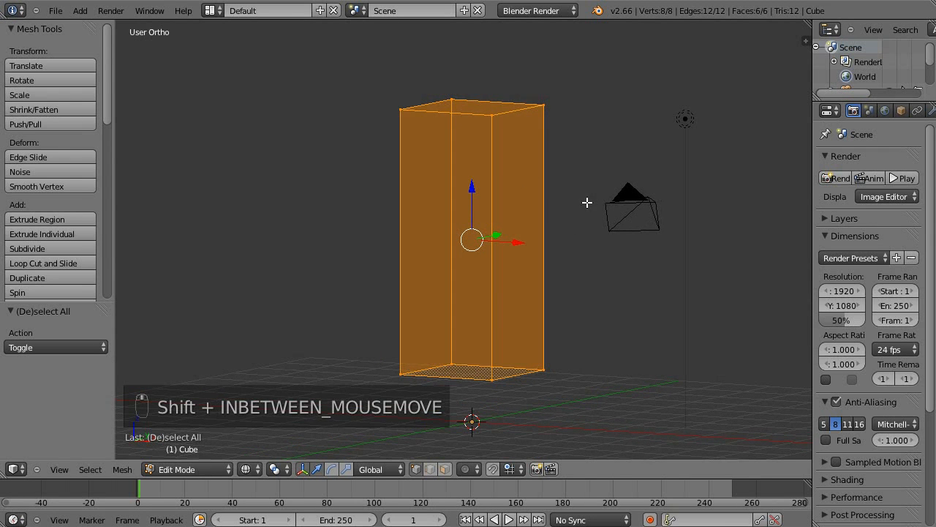
pyautogui.press('Tab')
pyautogui.press('Tab')
pyautogui.hotkey('ctrl', 'r')
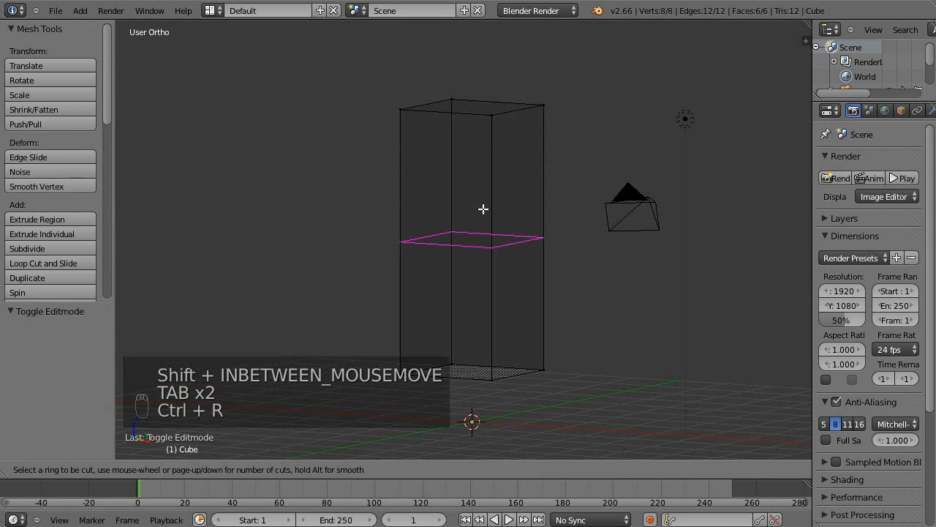
pyautogui.scroll(1, 494, 209)
pyautogui.click(493, 210)
pyautogui.scroll(1, 517, 203)
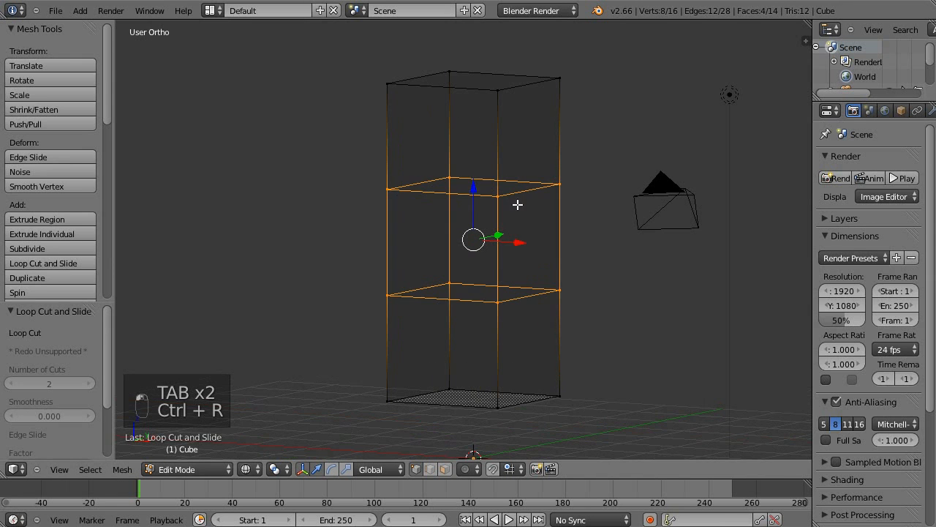
# Duplicate the column's middle section in place and separate the selection into its own object.
pyautogui.press('a')
pyautogui.press('b')
pyautogui.press('b')
pyautogui.moveTo(280, 129); pyautogui.dragTo(582, 341)
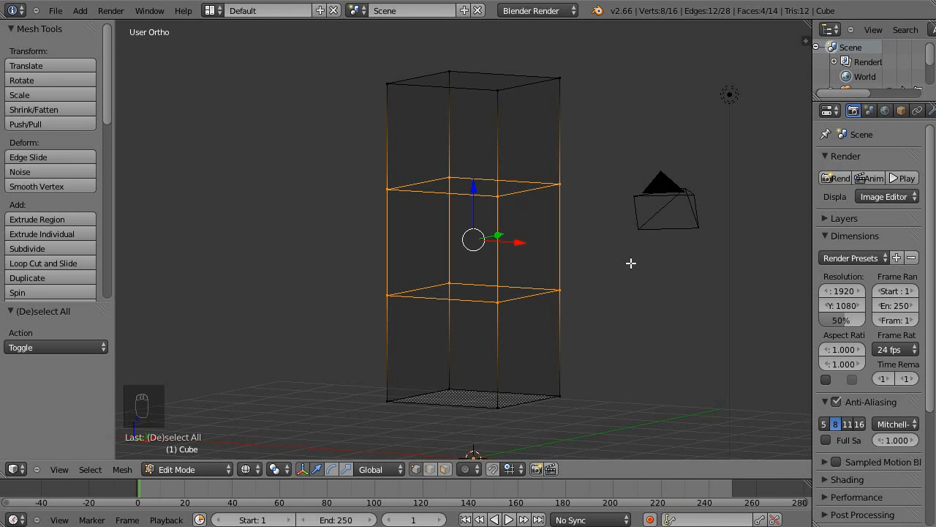
pyautogui.hotkey('shift', 'd')
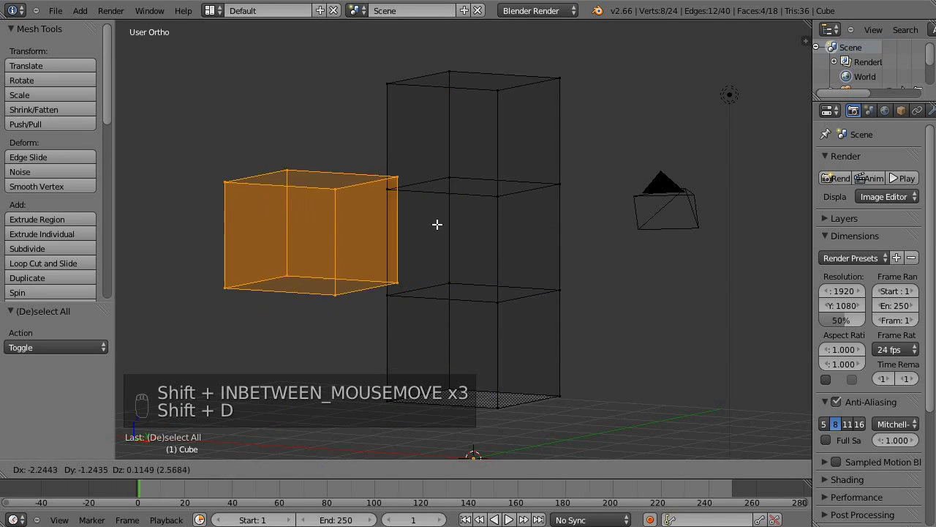
pyautogui.rightClick(440, 222)
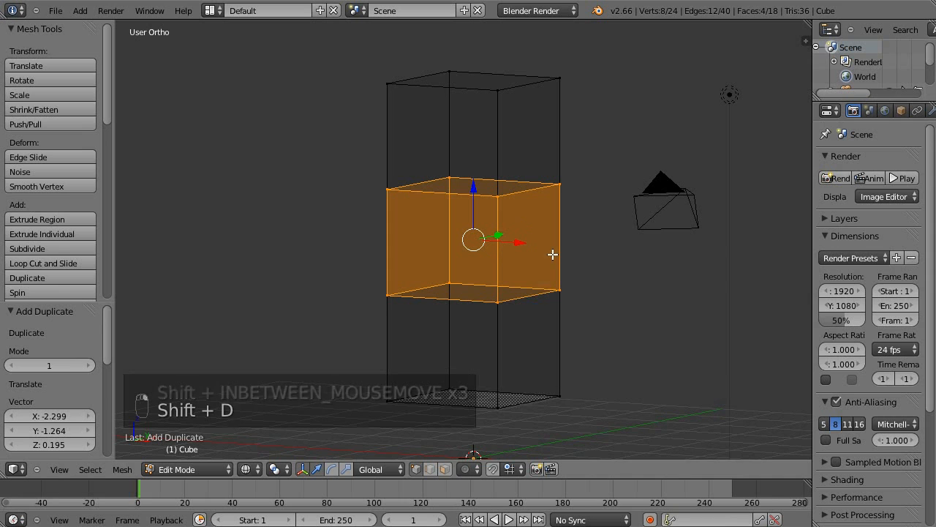
pyautogui.press('p')
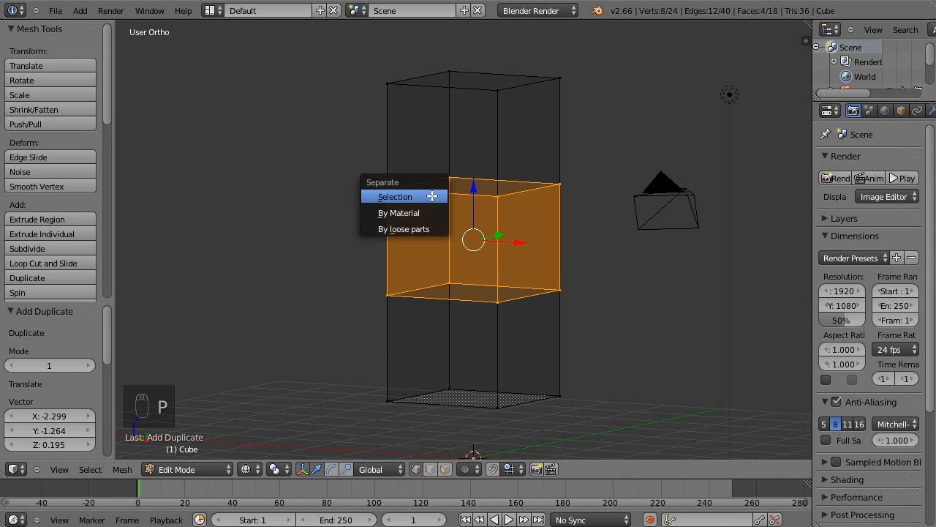
pyautogui.click(432, 196)
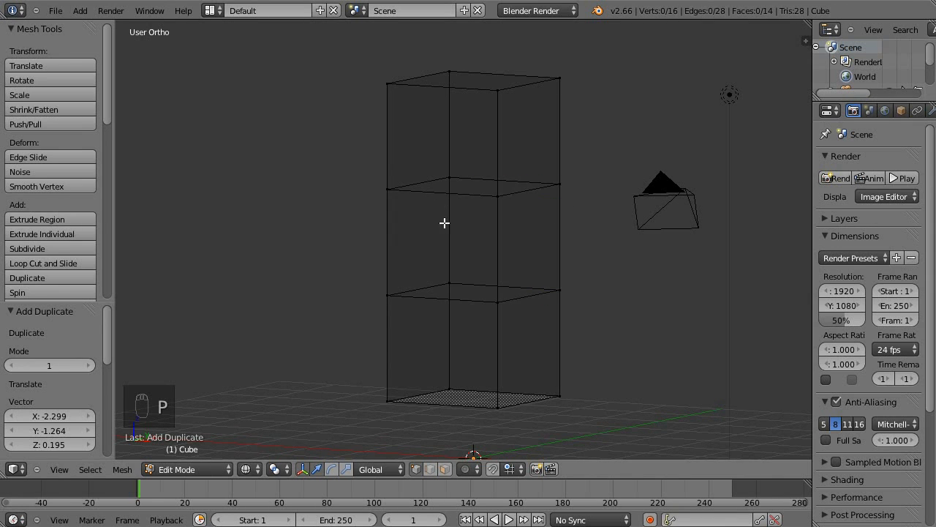
# Move the separated middle box away from the column in Object Mode and delete it.
pyautogui.press('Tab')
pyautogui.rightClick(506, 237)
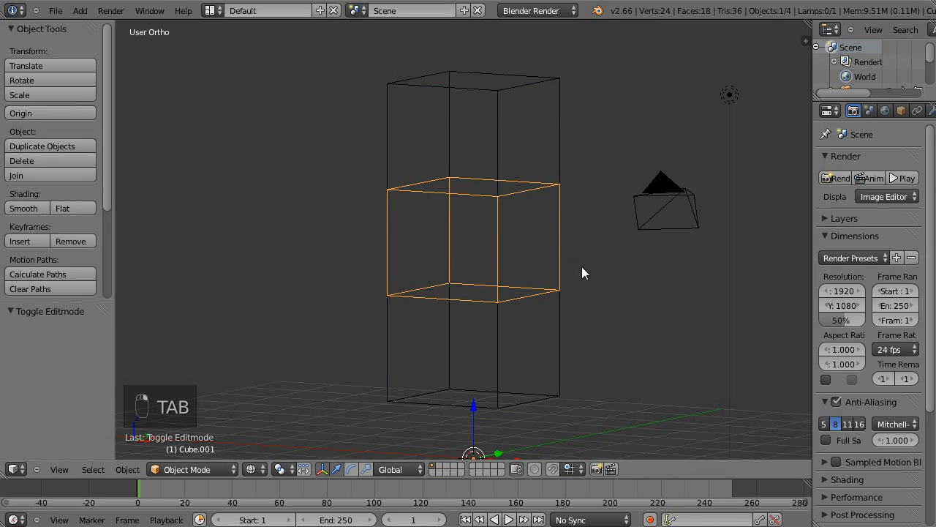
pyautogui.press('g')
pyautogui.click(384, 274)
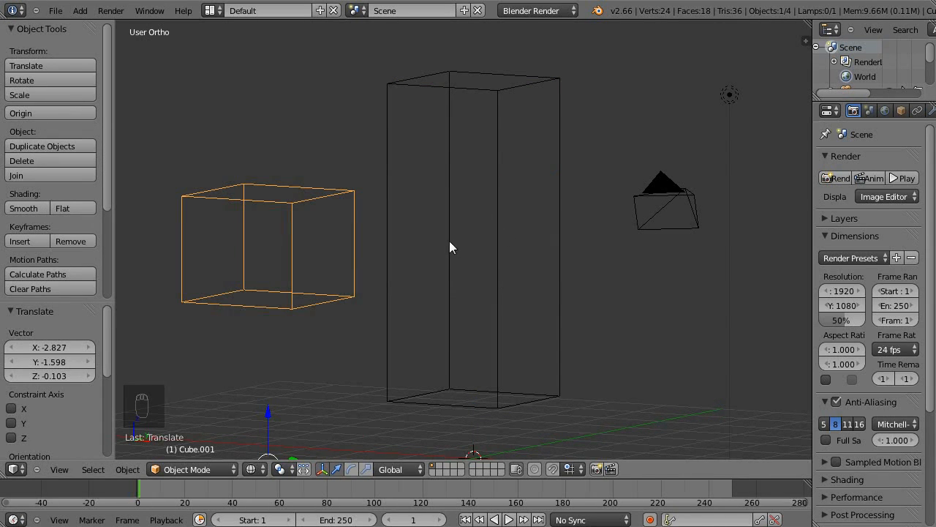
pyautogui.scroll(-3, 467, 227)
pyautogui.keyDown('shift'); pyautogui.moveTo(421, 227); pyautogui.dragTo(467, 222, button='middle'); pyautogui.keyUp('shift')
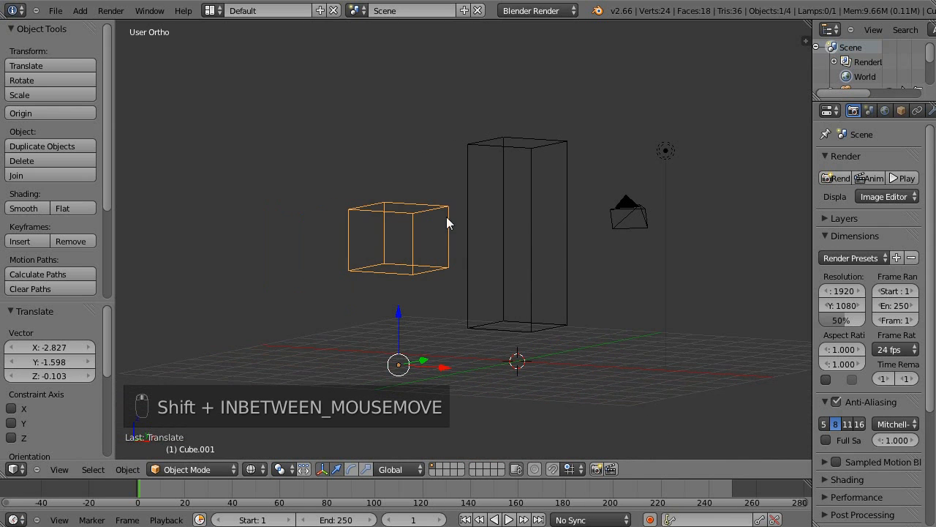
pyautogui.press('g')
pyautogui.click(400, 209)
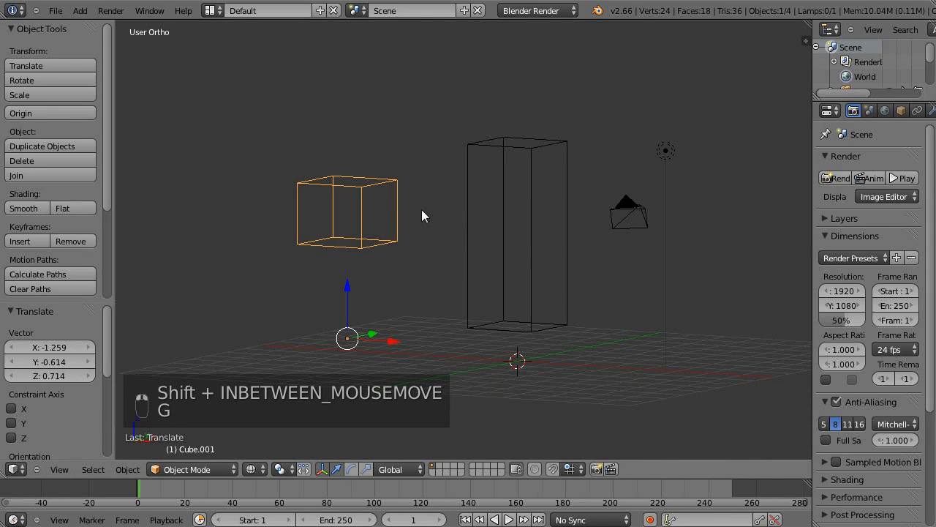
pyautogui.scroll(3, 471, 258)
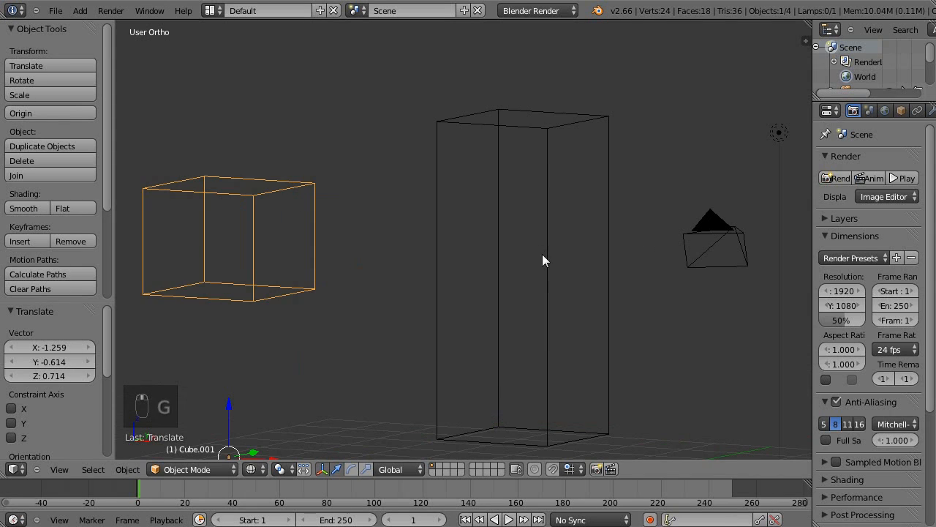
pyautogui.press('x')
pyautogui.click(356, 278)
# Add a level 2 subdivision surface to the column and keep its mesh open for editing.
pyautogui.rightClick(504, 218)
pyautogui.press('Tab')
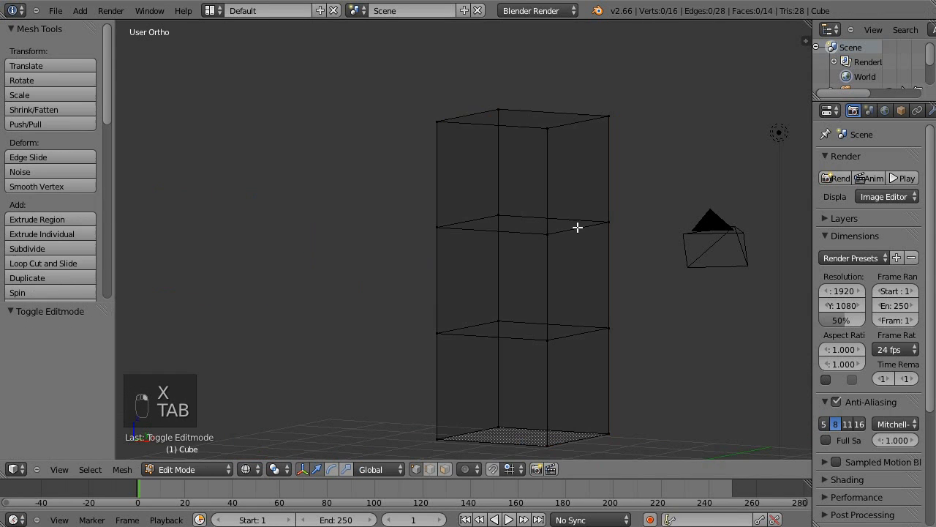
pyautogui.keyDown('shift'); pyautogui.moveTo(567, 224); pyautogui.dragTo(490, 222, button='middle'); pyautogui.keyUp('shift')
pyautogui.scroll(1, 574, 223)
pyautogui.scroll(-2, 577, 223)
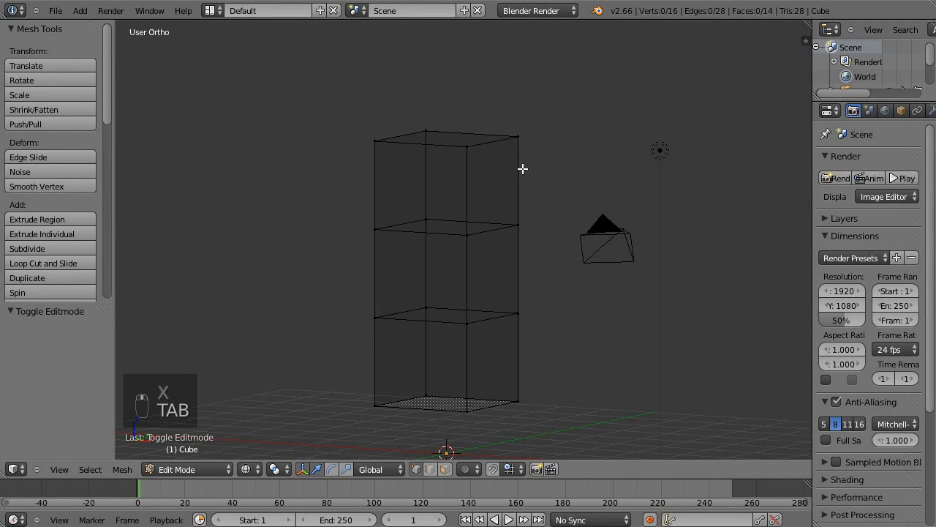
pyautogui.hotkey('ctrl', '2')
pyautogui.scroll(1, 524, 220)
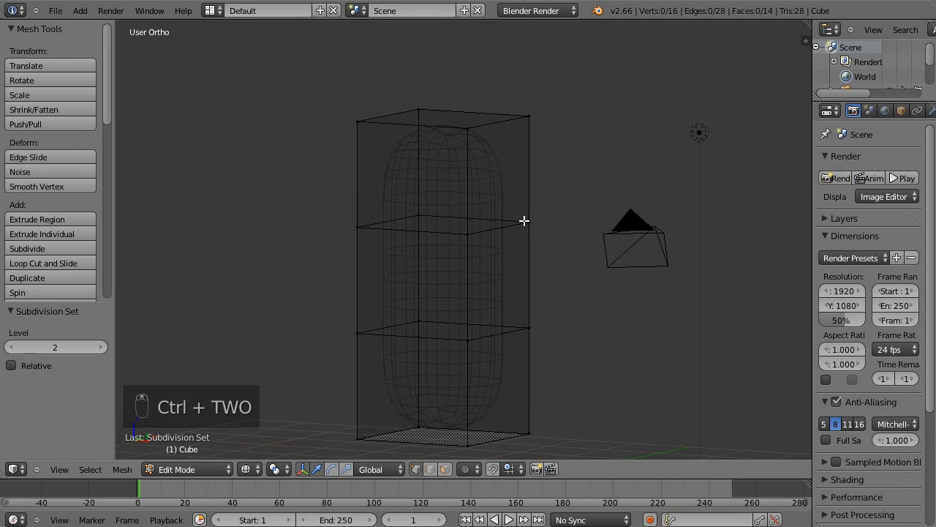
pyautogui.keyDown('shift'); pyautogui.moveTo(489, 280); pyautogui.dragTo(479, 205, button='middle'); pyautogui.keyUp('shift')
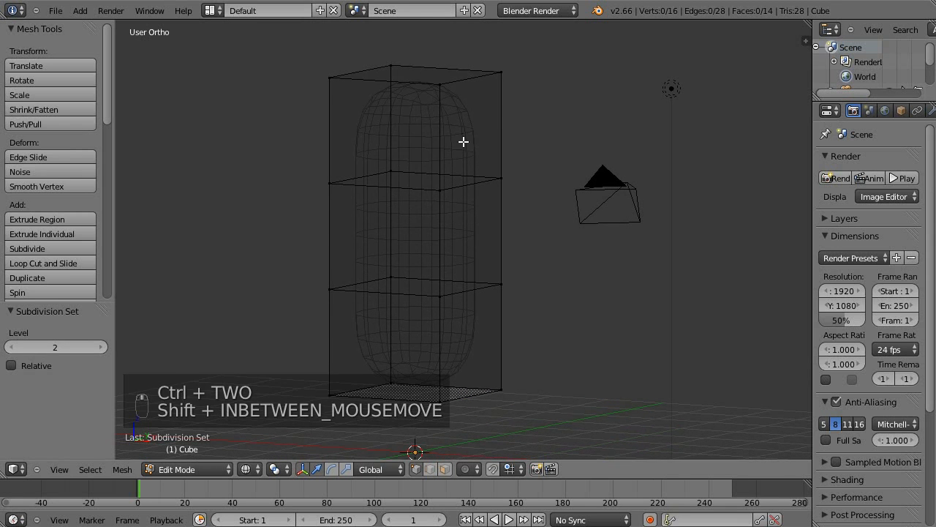
# Add one loop cut close to the column's top edge and one close to its bottom edge.
pyautogui.hotkey('ctrl', 'r')
pyautogui.click(435, 142)
pyautogui.click(472, 94)
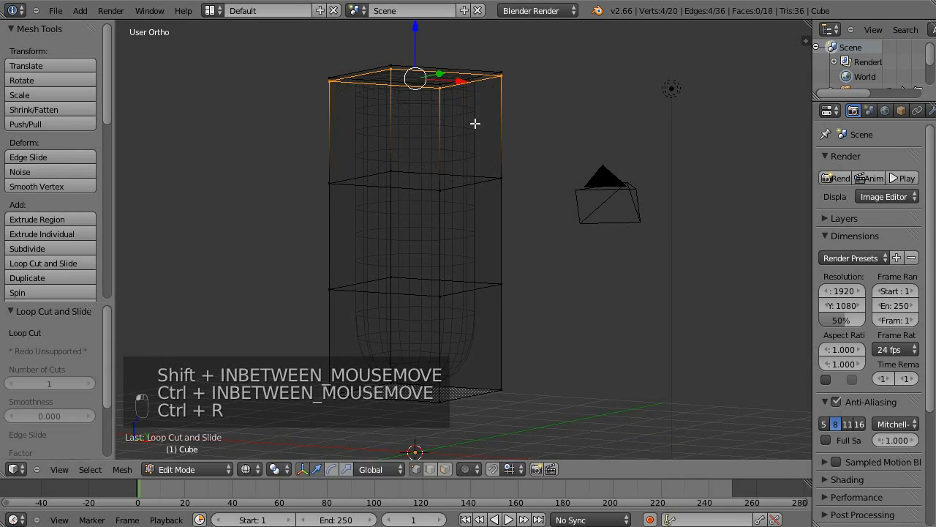
pyautogui.hotkey('ctrl', 'r')
pyautogui.click(441, 329)
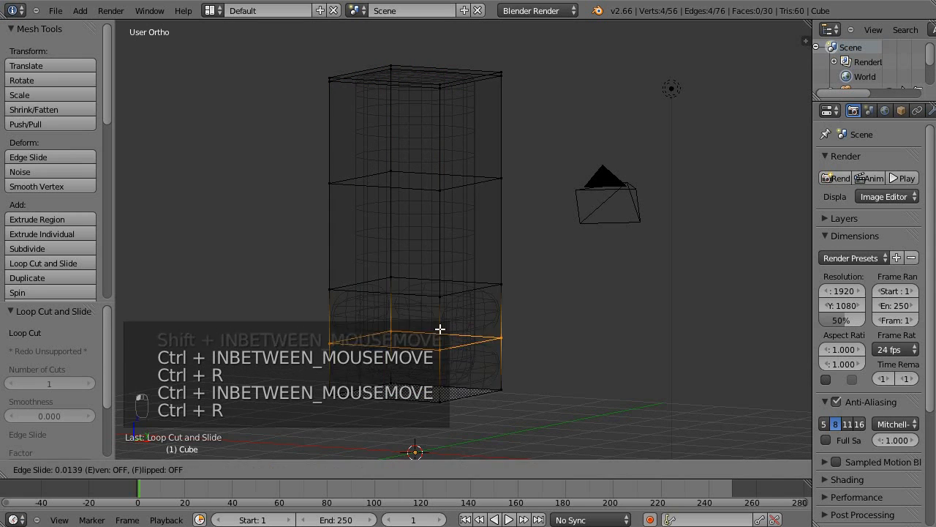
pyautogui.click(476, 360)
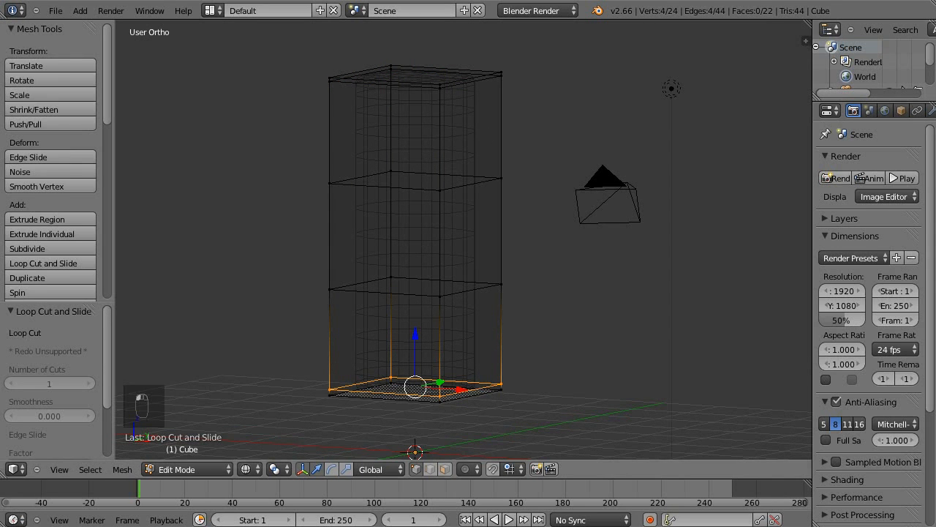
# Apply the column's subdivision modifier in Object Mode, deselect everything and return to solid shading.
pyautogui.click(931, 111)
pyautogui.press('Tab')
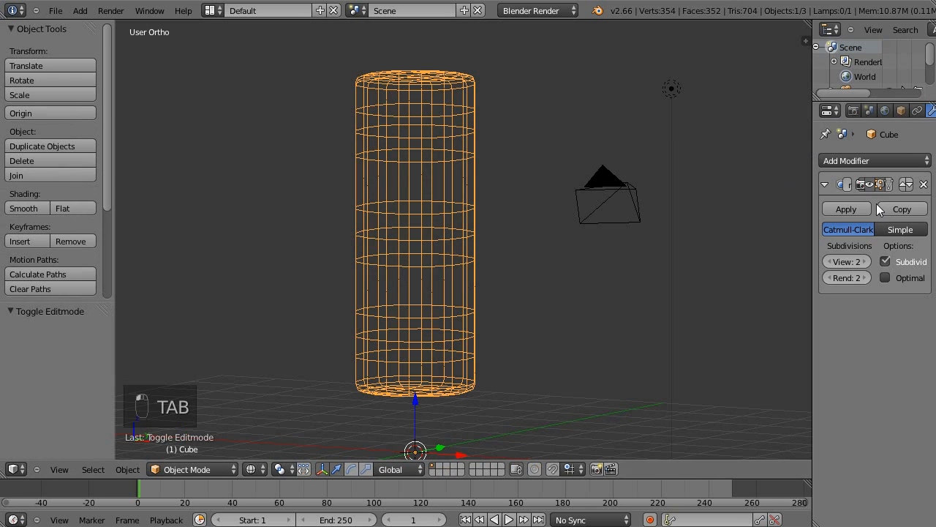
pyautogui.click(859, 211)
pyautogui.press('a')
pyautogui.press('a')
pyautogui.press('z')
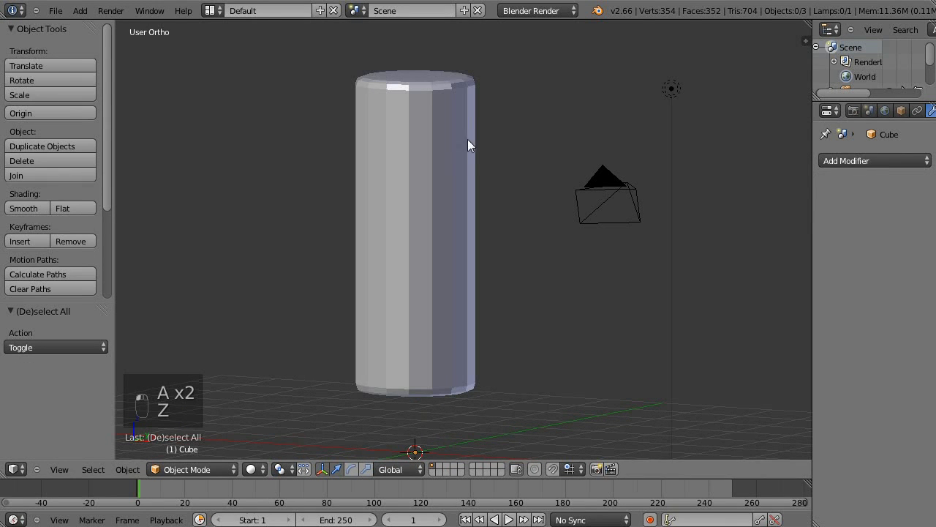
# Apply smooth shading to the column.
pyautogui.click(23, 207)
pyautogui.scroll(-2, 483, 231)
pyautogui.keyDown('shift'); pyautogui.moveTo(514, 207); pyautogui.dragTo(623, 230, button='middle'); pyautogui.keyUp('shift')
pyautogui.scroll(1, 511, 204)
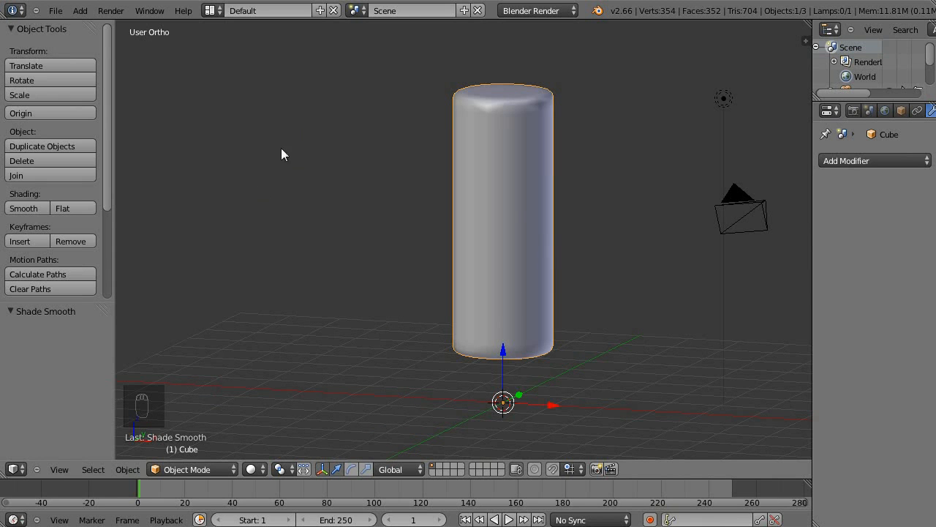
pyautogui.hotkey('shift', 'a')
pyautogui.press('Escape')
pyautogui.hotkey('shift', 'a')
pyautogui.moveTo(283, 95)
pyautogui.keyDown('shift'); pyautogui.moveTo(315, 154); pyautogui.dragTo(244, 167, button='middle'); pyautogui.keyUp('shift')
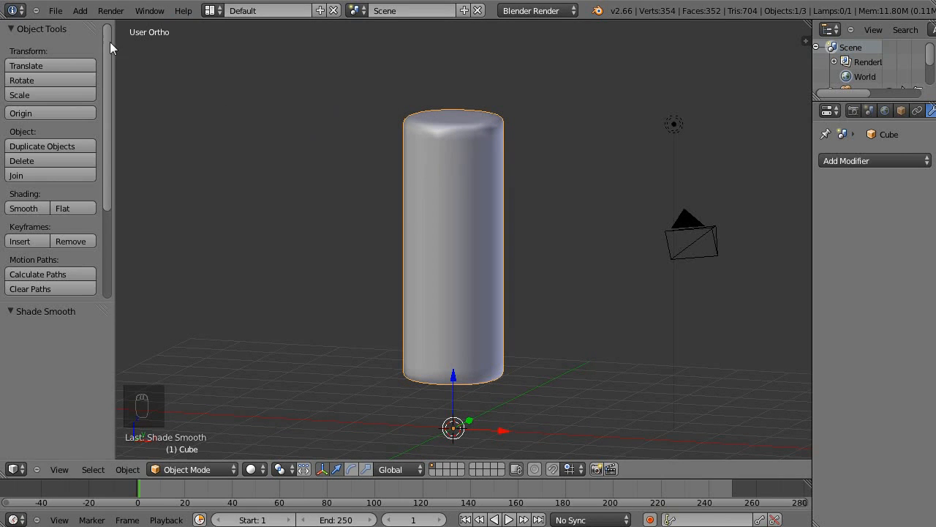
# Enable the Add Curve: Extra Objects add-on in the user preferences and close them.
pyautogui.click(54, 11)
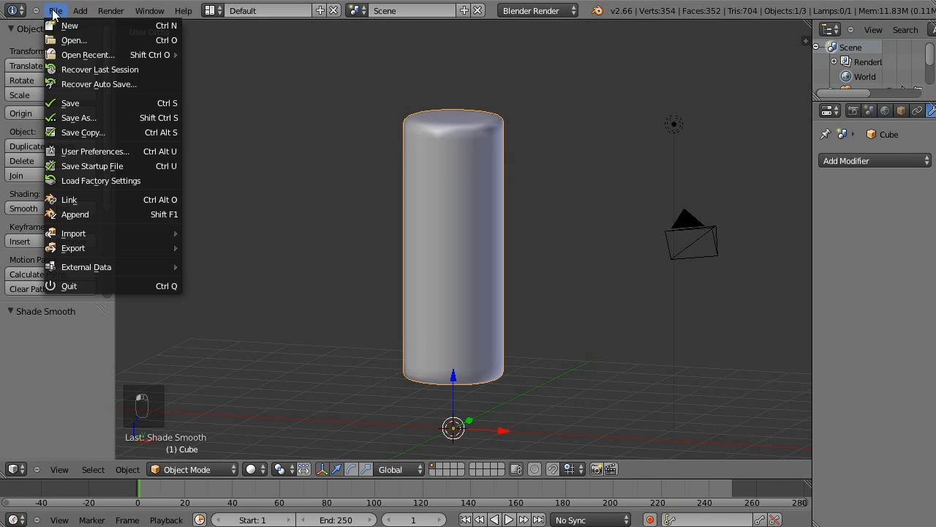
pyautogui.click(111, 151)
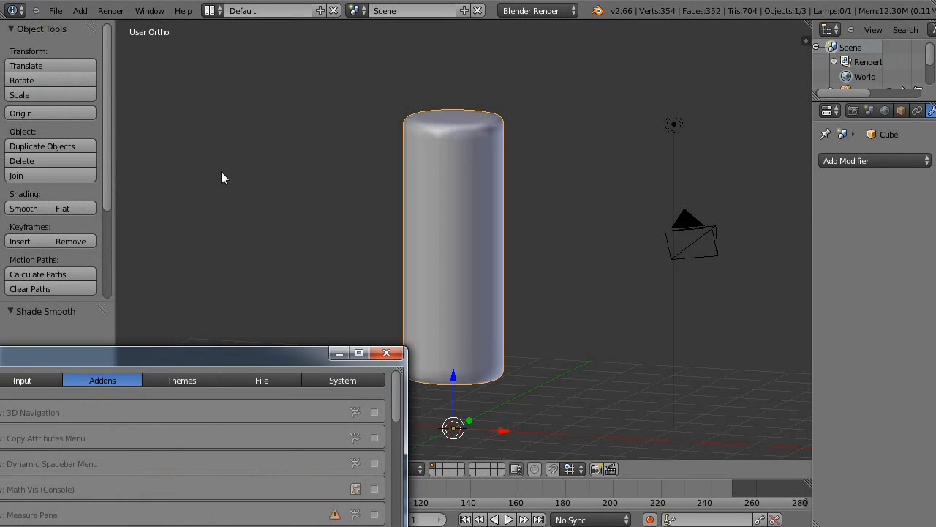
pyautogui.moveTo(253, 354); pyautogui.dragTo(484, 92)
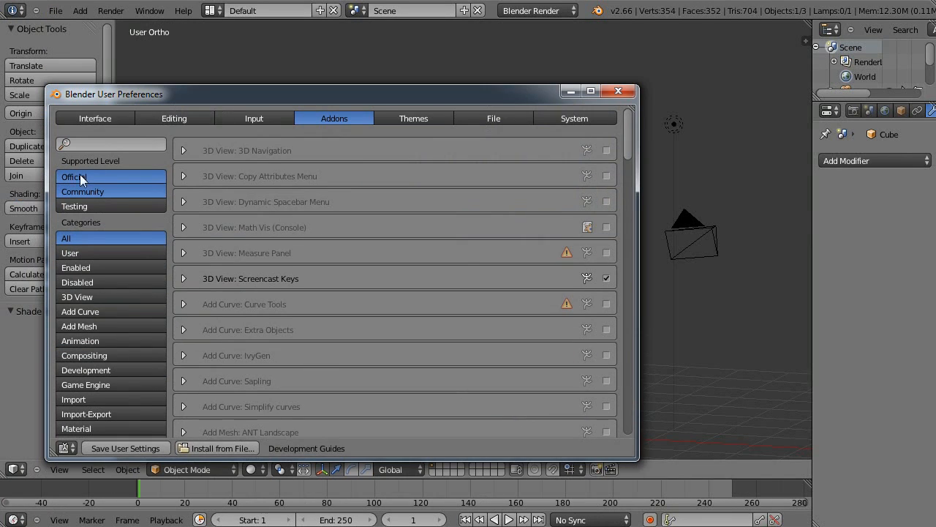
pyautogui.click(111, 313)
pyautogui.click(606, 176)
pyautogui.click(620, 92)
# Add a Curves Galore! object from the extra curve objects at the 3D cursor.
pyautogui.keyDown('shift'); pyautogui.moveTo(378, 228); pyautogui.dragTo(429, 140, button='middle'); pyautogui.keyUp('shift')
pyautogui.hotkey('shift', 'a')
pyautogui.moveTo(337, 145)
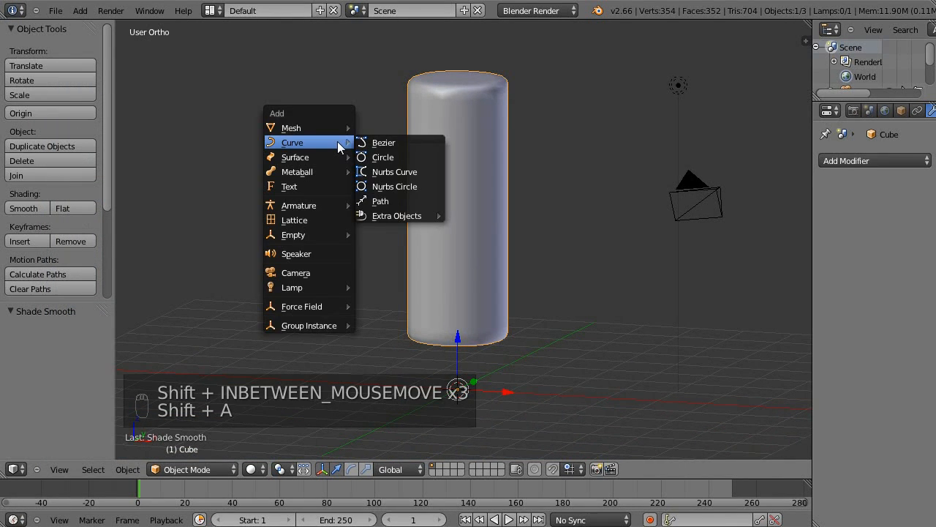
pyautogui.moveTo(381, 223)
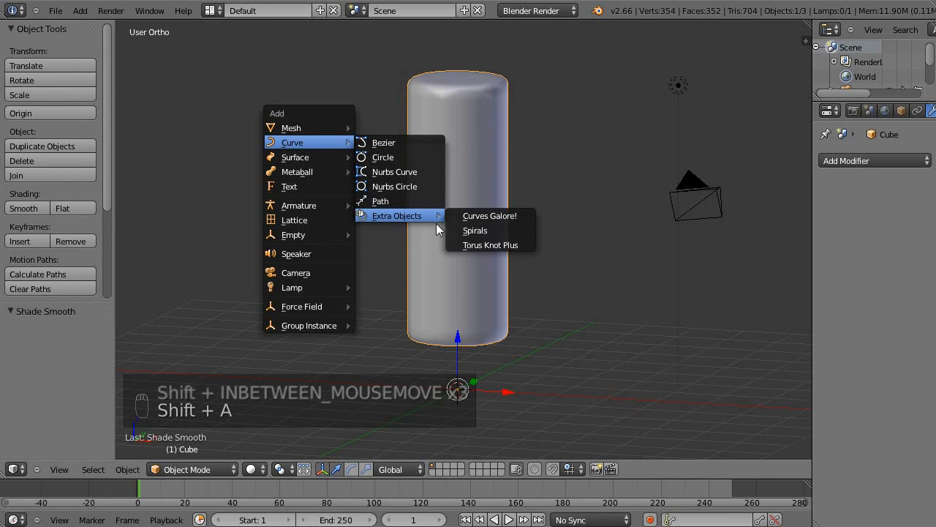
pyautogui.click(466, 215)
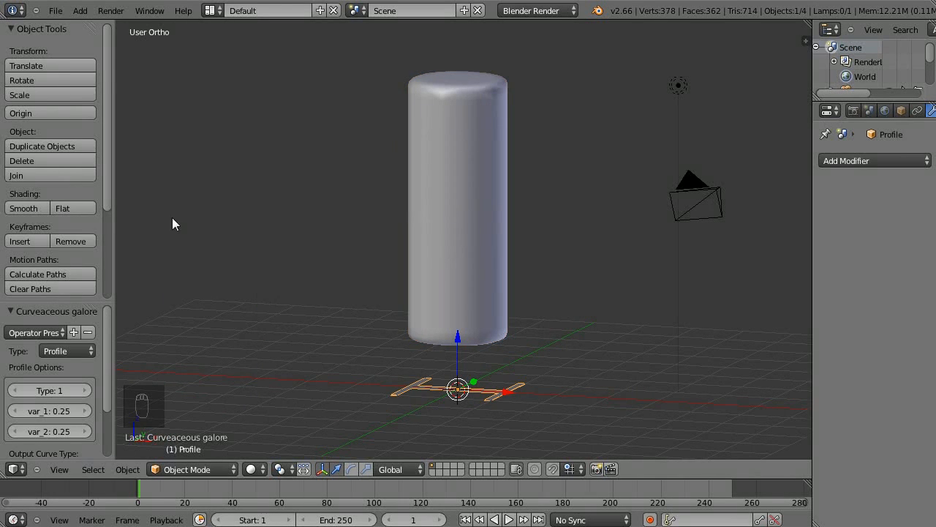
# Change the new profile curve's type to Helix (3D).
pyautogui.moveTo(96, 305); pyautogui.dragTo(125, 209)
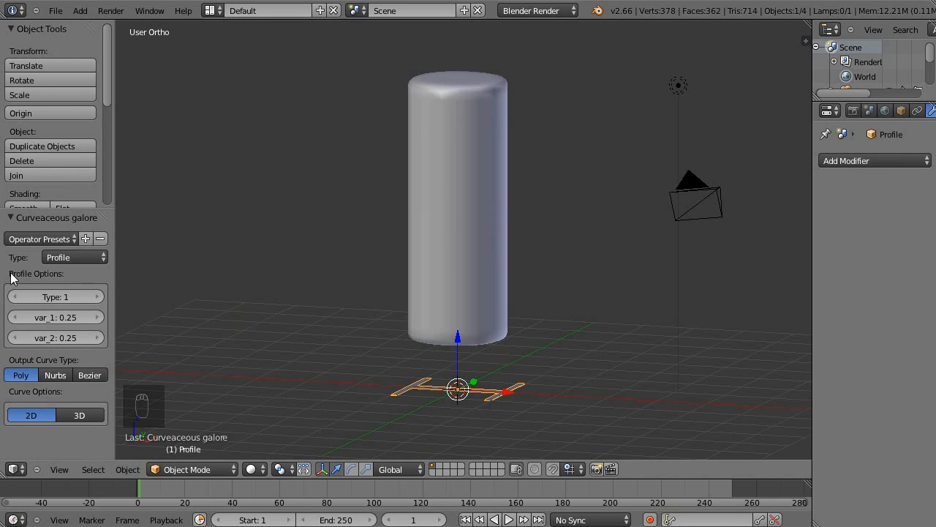
pyautogui.click(81, 259)
pyautogui.click(68, 256)
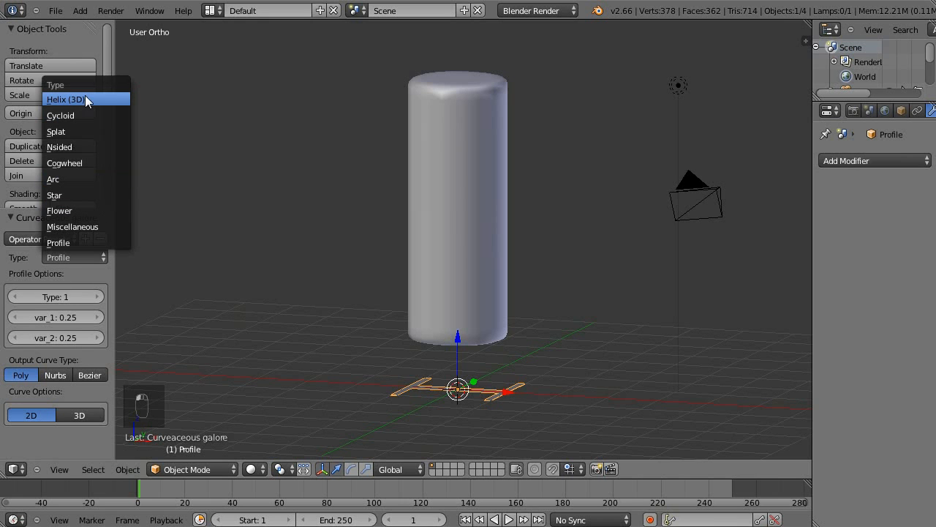
pyautogui.click(57, 100)
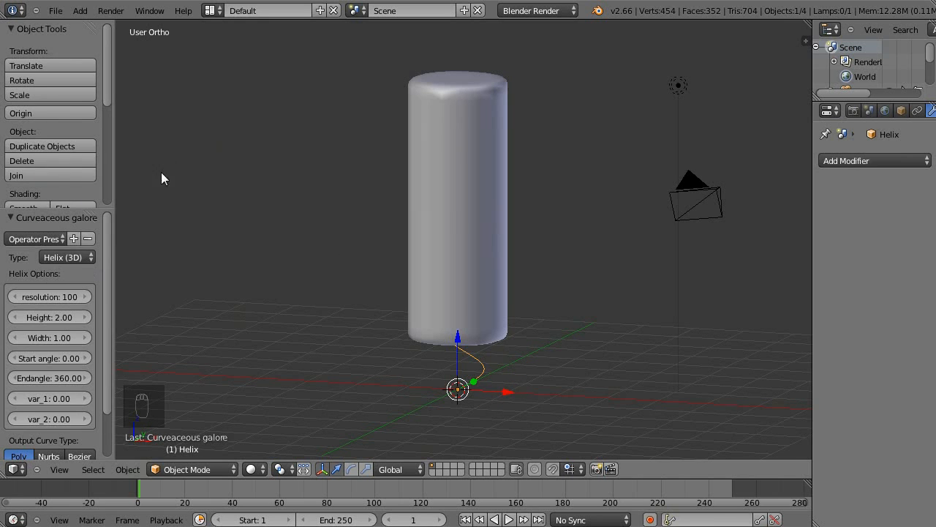
pyautogui.press('t')
pyautogui.press('t')
pyautogui.press('t')
pyautogui.press('t')
pyautogui.press('t')
pyautogui.press('t')
pyautogui.press('t')
pyautogui.press('t')
pyautogui.press('t')
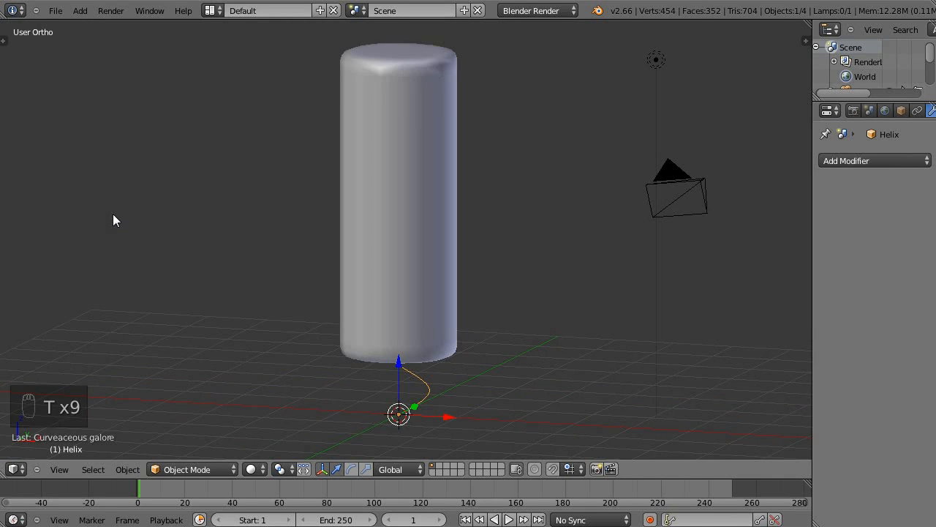
pyautogui.press('t')
pyautogui.press('t')
pyautogui.press('t')
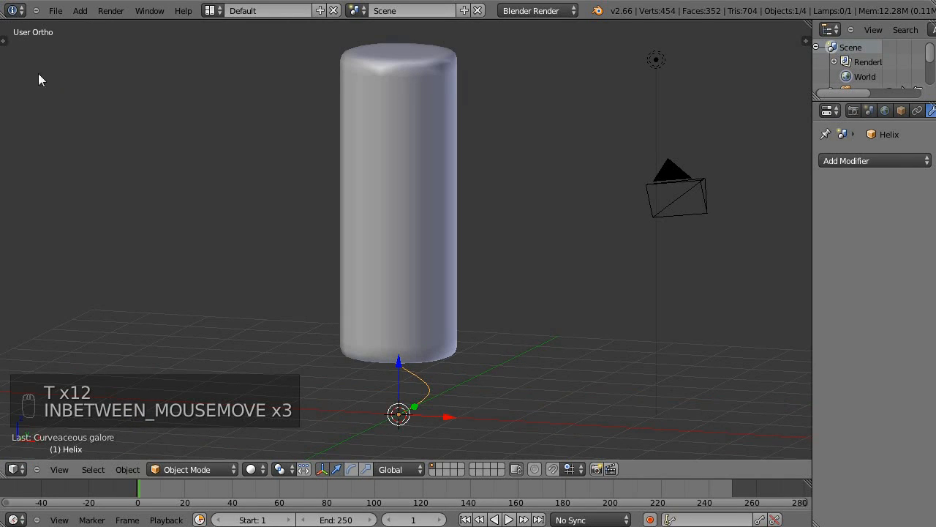
pyautogui.press('t')
pyautogui.press('t')
pyautogui.press('t')
pyautogui.press('t')
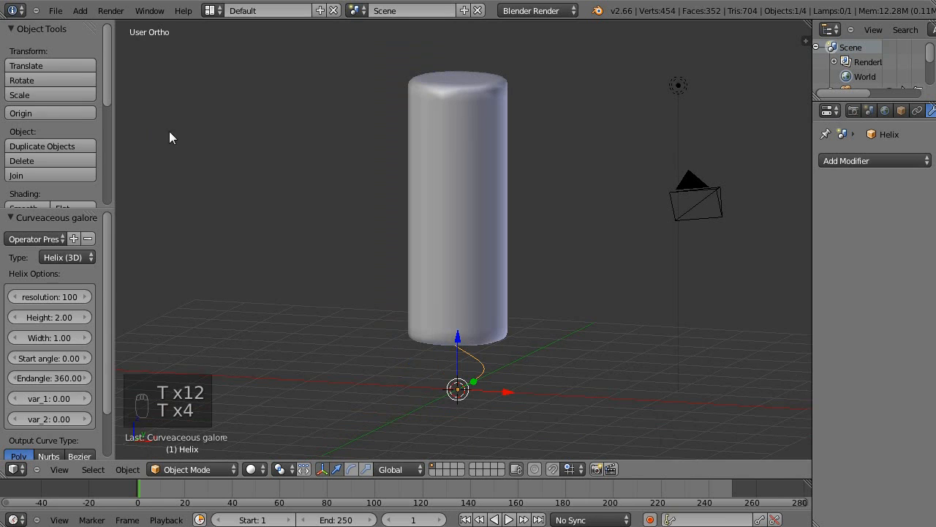
# Switch the display to wireframe in front view and set the helix's height to 7.00.
pyautogui.moveTo(109, 294); pyautogui.dragTo(118, 355)
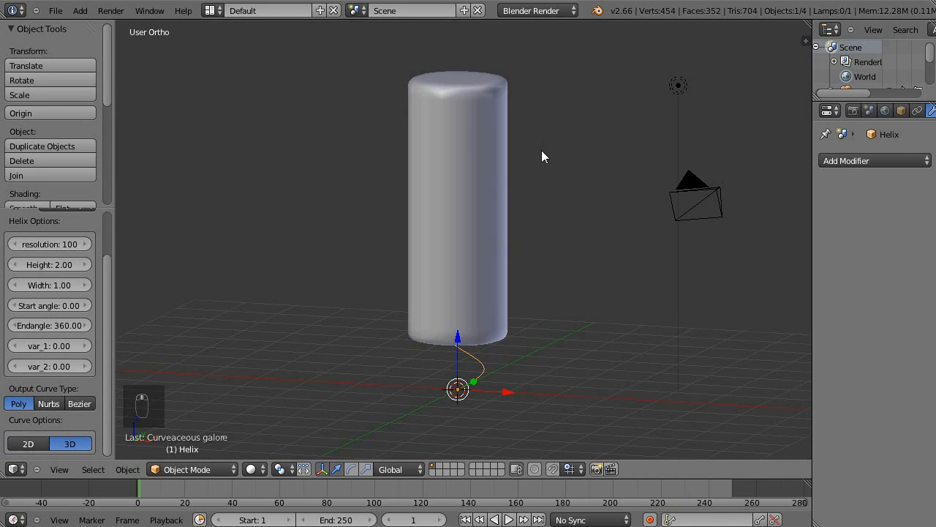
pyautogui.press('z')
pyautogui.moveTo(550, 206); pyautogui.dragTo(436, 391, button='middle')
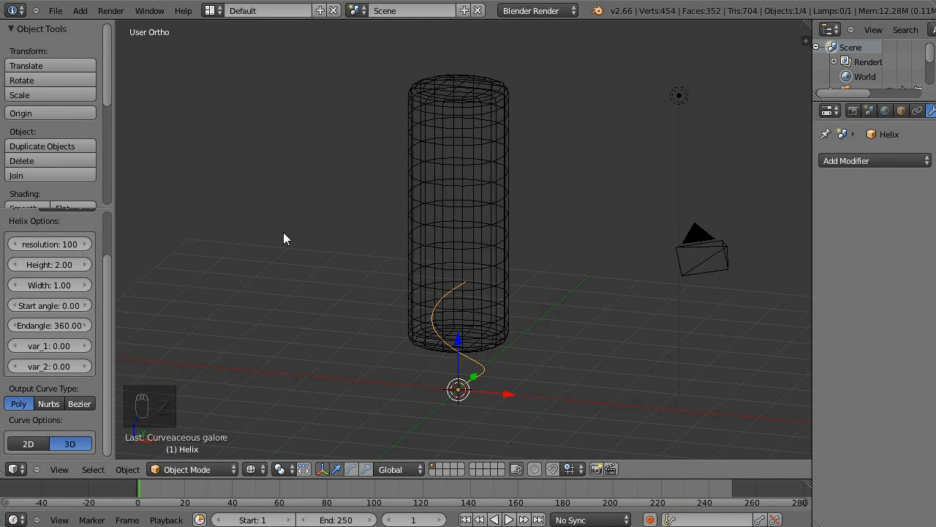
pyautogui.press('KP_1')
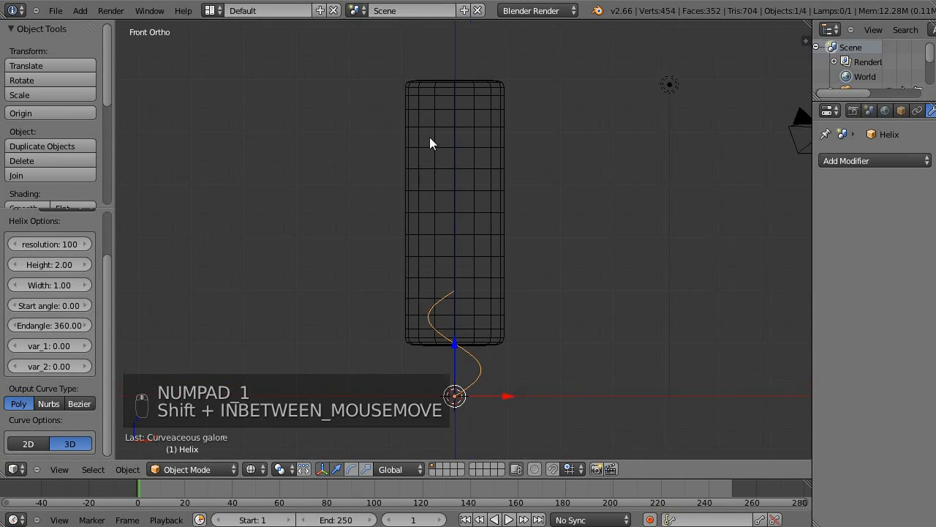
pyautogui.keyDown('shift'); pyautogui.moveTo(441, 131); pyautogui.dragTo(397, 142, button='middle'); pyautogui.keyUp('shift')
pyautogui.scroll(3, 111, 289)
pyautogui.scroll(-2, 115, 271)
pyautogui.scroll(1, 113, 278)
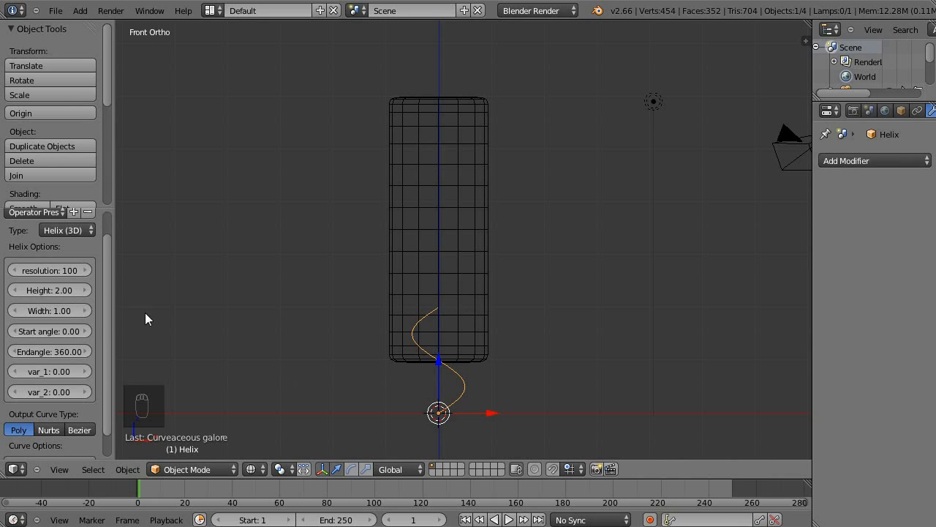
pyautogui.moveTo(59, 290); pyautogui.dragTo(55, 290)
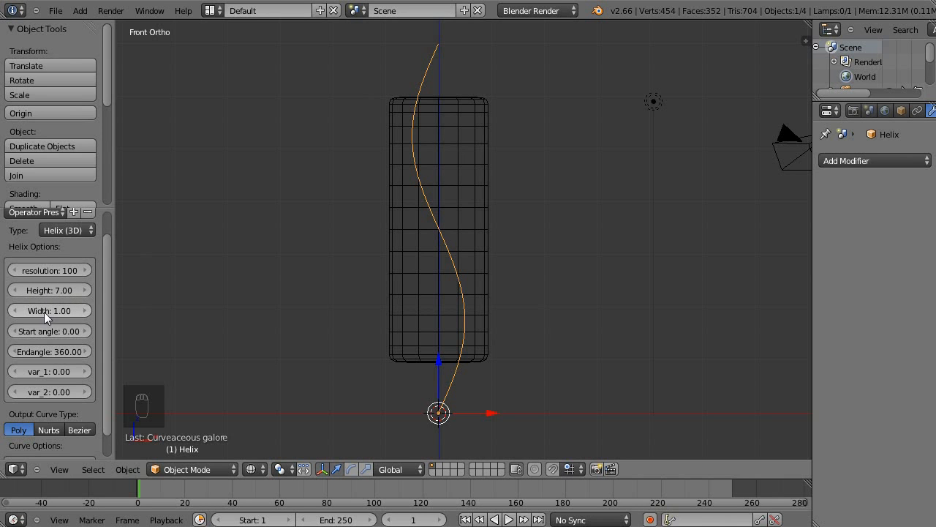
# Set the helix's width to 2.84 so it encircles the column.
pyautogui.moveTo(44, 312); pyautogui.dragTo(51, 309)
pyautogui.moveTo(376, 61); pyautogui.dragTo(446, 142, button='middle')
pyautogui.moveTo(494, 175); pyautogui.dragTo(495, 140, button='middle')
pyautogui.moveTo(568, 308); pyautogui.dragTo(653, 264, button='middle')
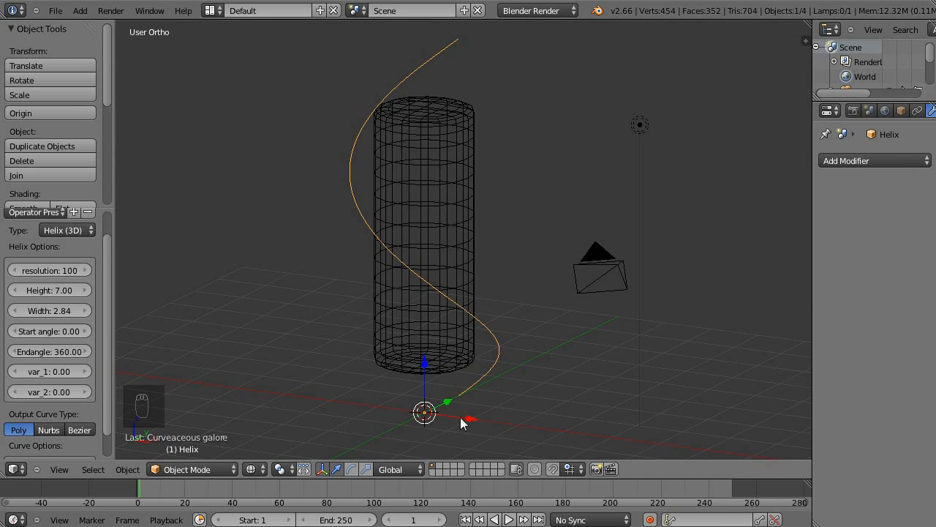
# Set the helix's end angle to 2255.76 so it winds around the column several times.
pyautogui.moveTo(545, 281); pyautogui.dragTo(552, 248, button='middle')
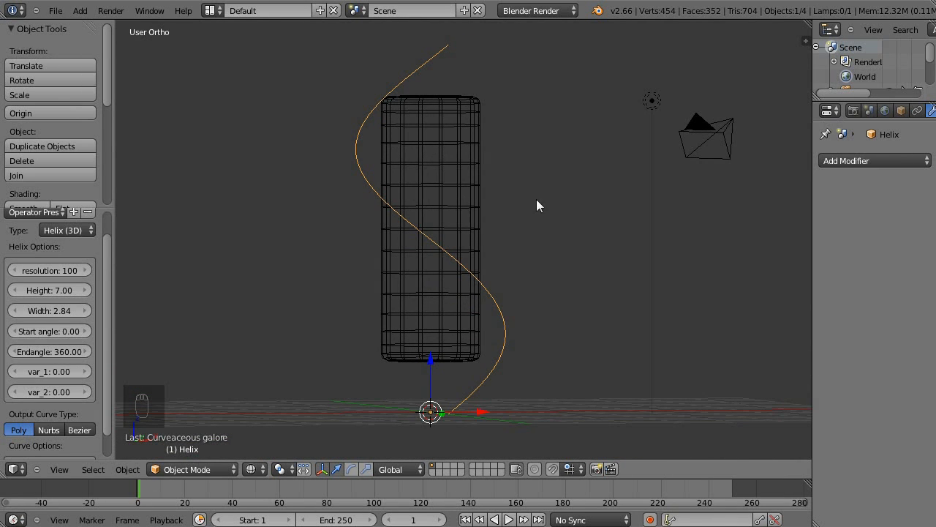
pyautogui.keyDown('shift'); pyautogui.moveTo(547, 276); pyautogui.dragTo(522, 242, button='middle'); pyautogui.keyUp('shift')
pyautogui.keyDown('shift'); pyautogui.moveTo(522, 176); pyautogui.dragTo(501, 207, button='middle'); pyautogui.keyUp('shift')
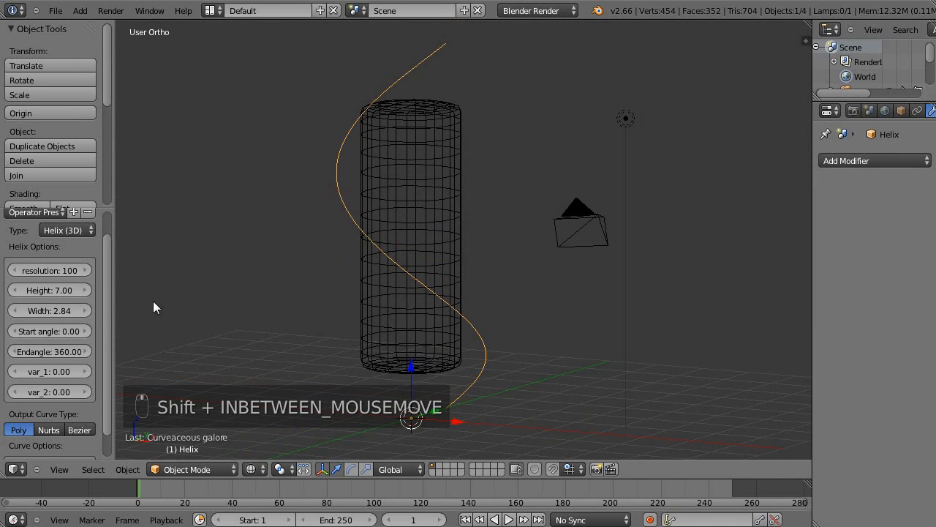
pyautogui.moveTo(41, 350); pyautogui.dragTo(226, 333)
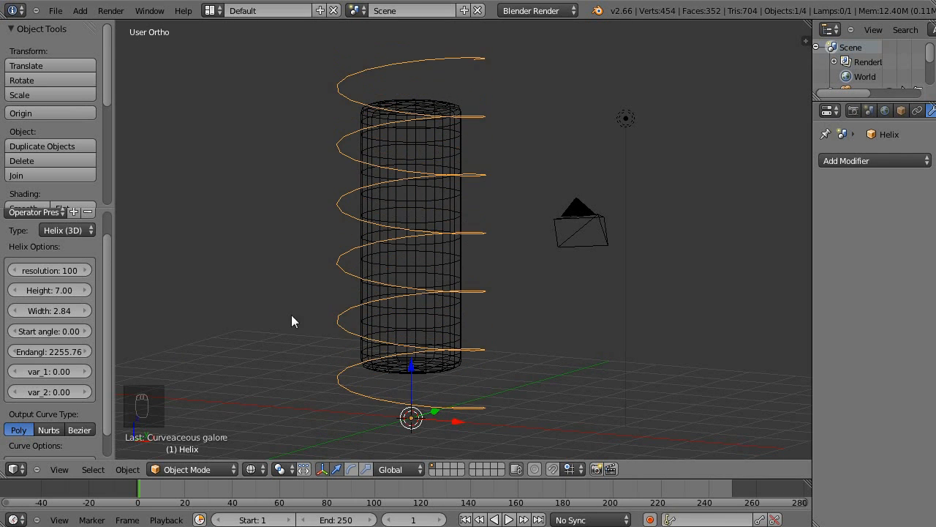
pyautogui.keyDown('shift'); pyautogui.moveTo(299, 314); pyautogui.dragTo(283, 280, button='middle'); pyautogui.keyUp('shift')
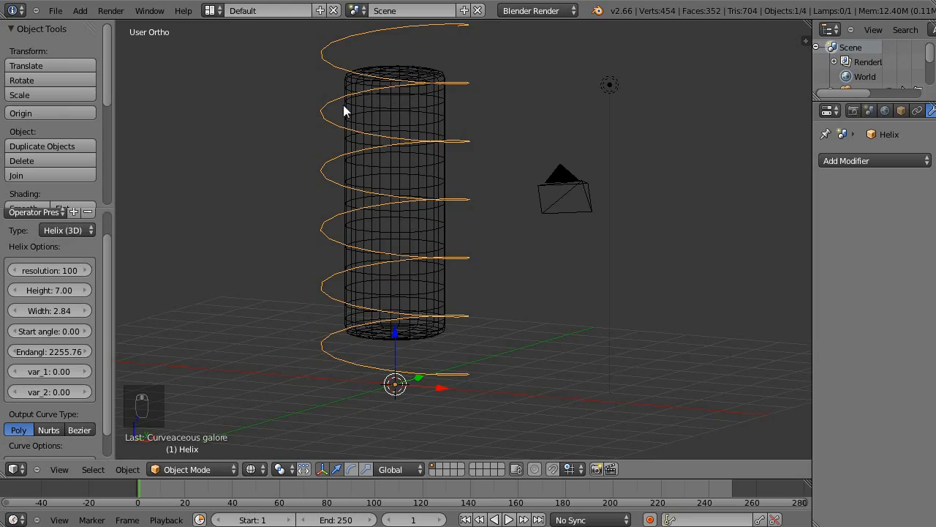
# Set the helix's resolution to 133 to smooth its turns.
pyautogui.moveTo(448, 217); pyautogui.dragTo(428, 349, button='middle')
pyautogui.keyDown('shift'); pyautogui.moveTo(391, 193); pyautogui.dragTo(436, 278, button='middle'); pyautogui.keyUp('shift')
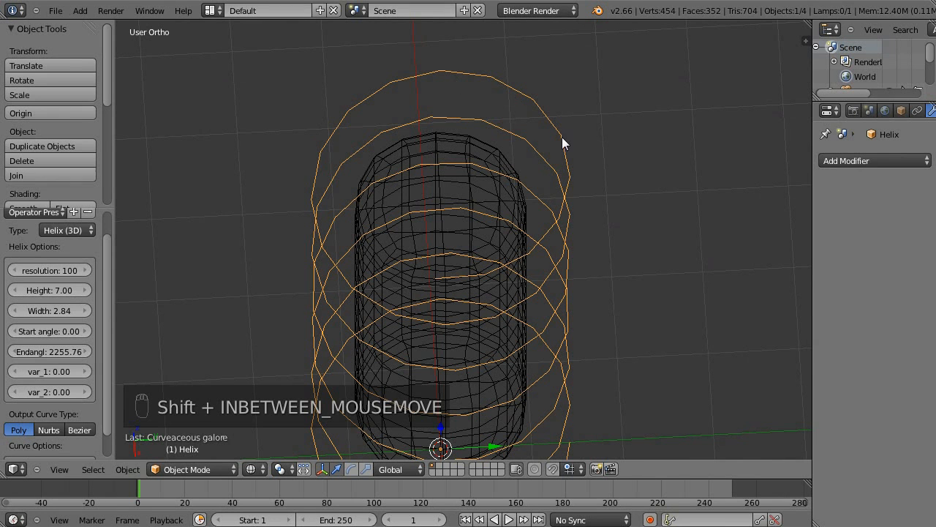
pyautogui.moveTo(44, 269); pyautogui.dragTo(57, 269)
pyautogui.moveTo(425, 169); pyautogui.dragTo(434, 271, button='middle')
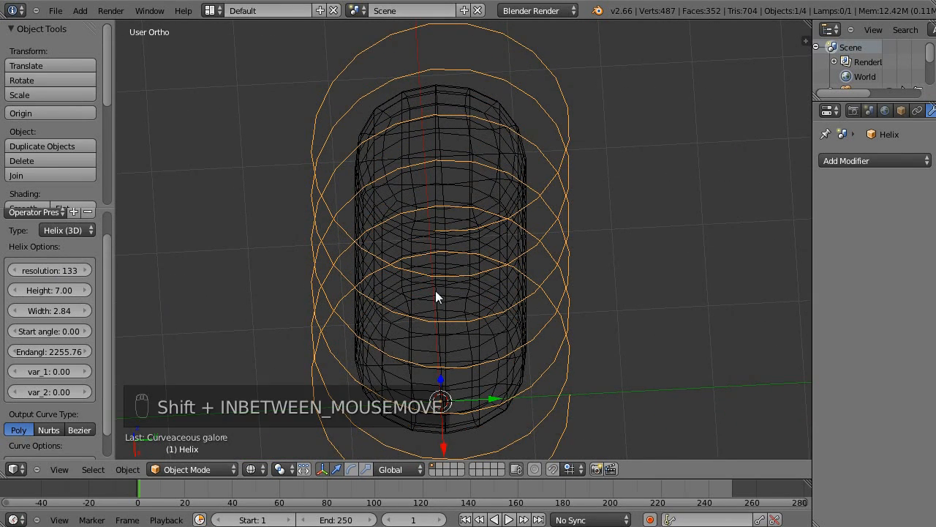
pyautogui.keyDown('shift'); pyautogui.moveTo(451, 337); pyautogui.dragTo(385, 314, button='middle'); pyautogui.keyUp('shift')
pyautogui.moveTo(447, 309); pyautogui.dragTo(448, 275, button='middle')
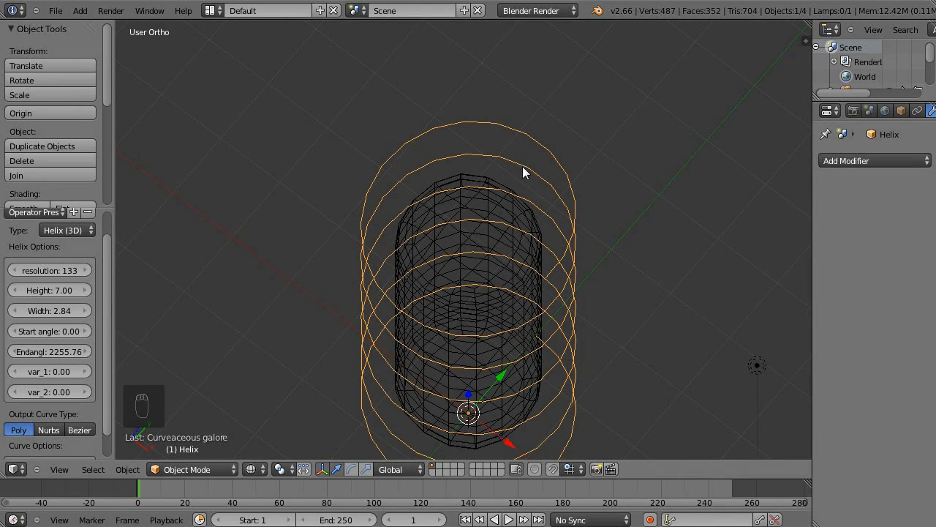
pyautogui.moveTo(564, 289); pyautogui.dragTo(279, 291, button='middle')
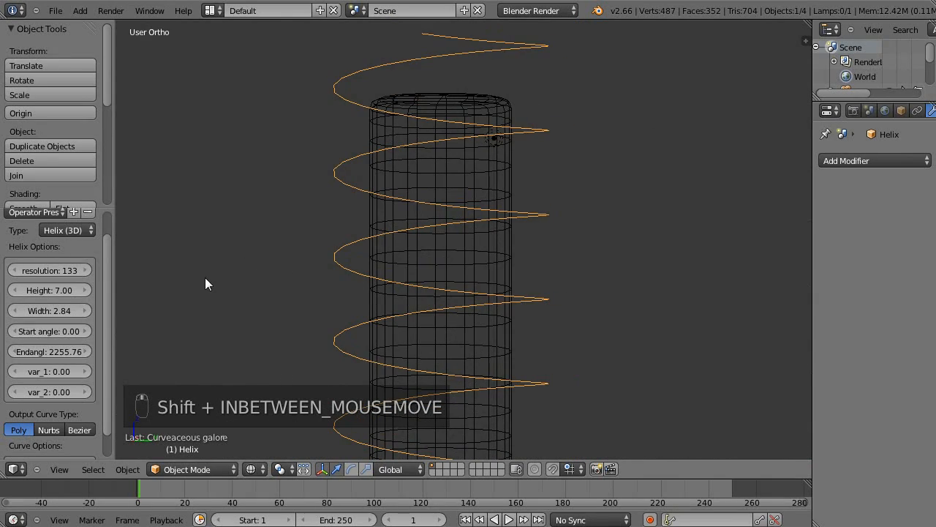
pyautogui.moveTo(399, 224); pyautogui.dragTo(448, 276, button='middle')
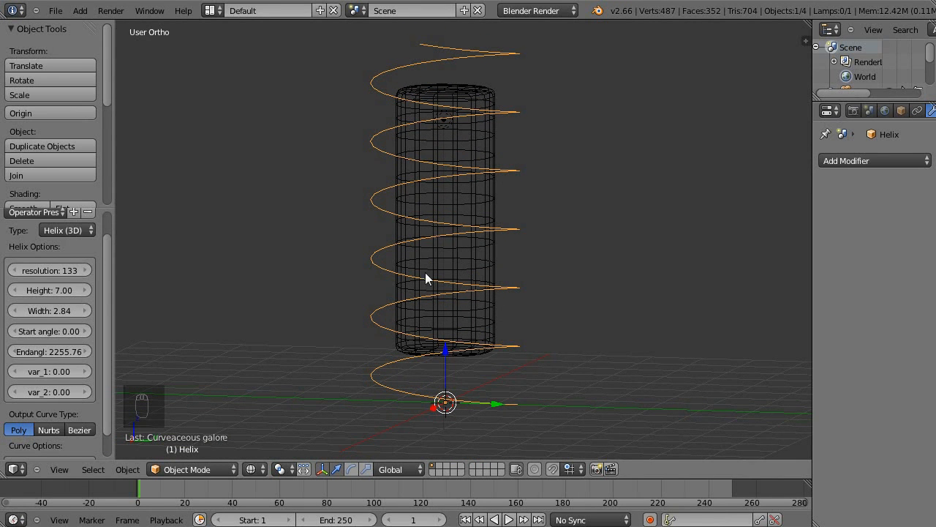
# Convert the helix curve to a mesh while in front view.
pyautogui.press('KP_1')
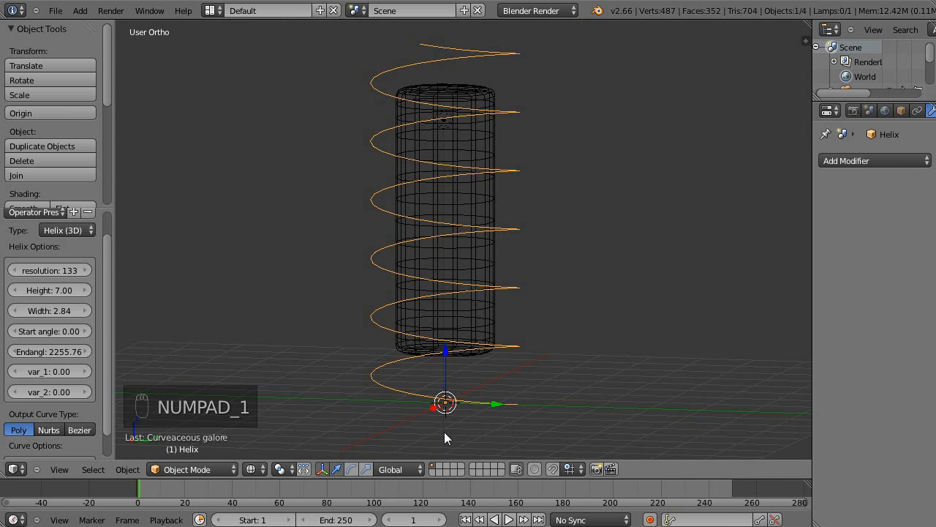
pyautogui.moveTo(443, 434); pyautogui.dragTo(423, 346, button='middle')
pyautogui.press('KP_1')
pyautogui.keyDown('shift'); pyautogui.moveTo(491, 249); pyautogui.dragTo(471, 259, button='middle'); pyautogui.keyUp('shift')
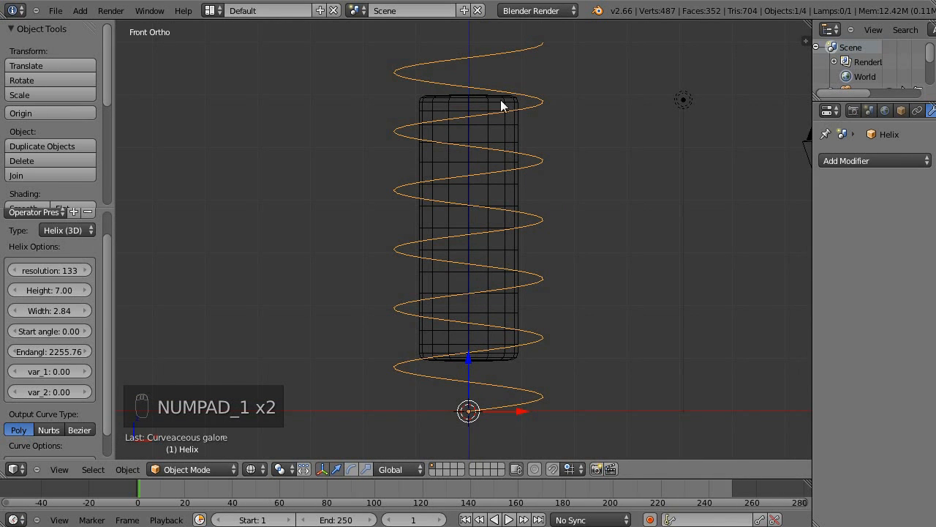
pyautogui.hotkey('alt', 'c')
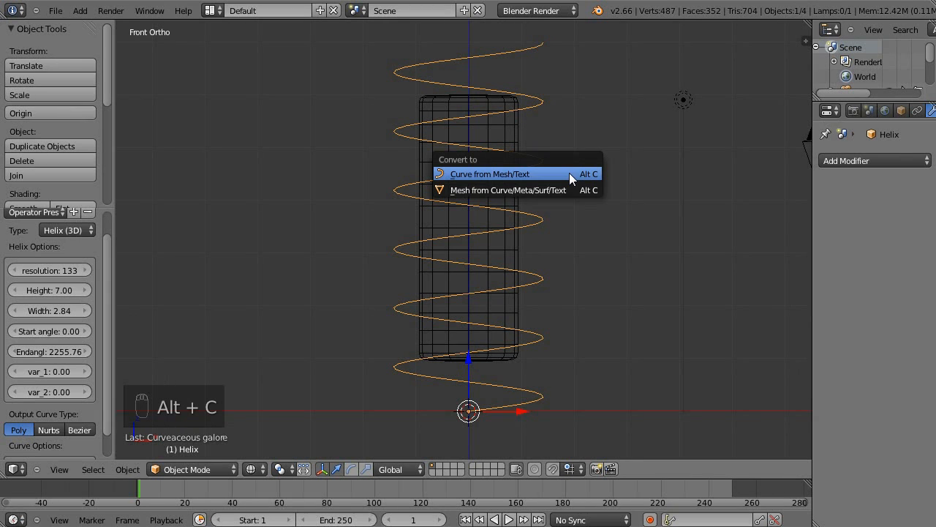
pyautogui.click(491, 191)
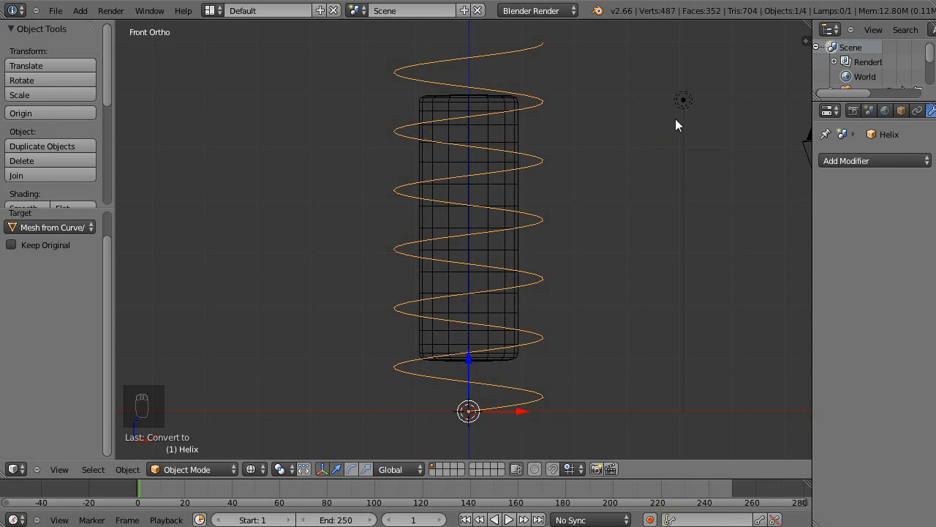
# Examine the converted helix's vertices in Edit Mode and return to Object Mode.
pyautogui.keyDown('shift'); pyautogui.moveTo(687, 124); pyautogui.dragTo(668, 194, button='middle'); pyautogui.keyUp('shift')
pyautogui.press('Tab')
pyautogui.moveTo(676, 150); pyautogui.dragTo(665, 223, button='middle')
pyautogui.press('a')
pyautogui.press('a')
pyautogui.press('a')
pyautogui.press('Tab')
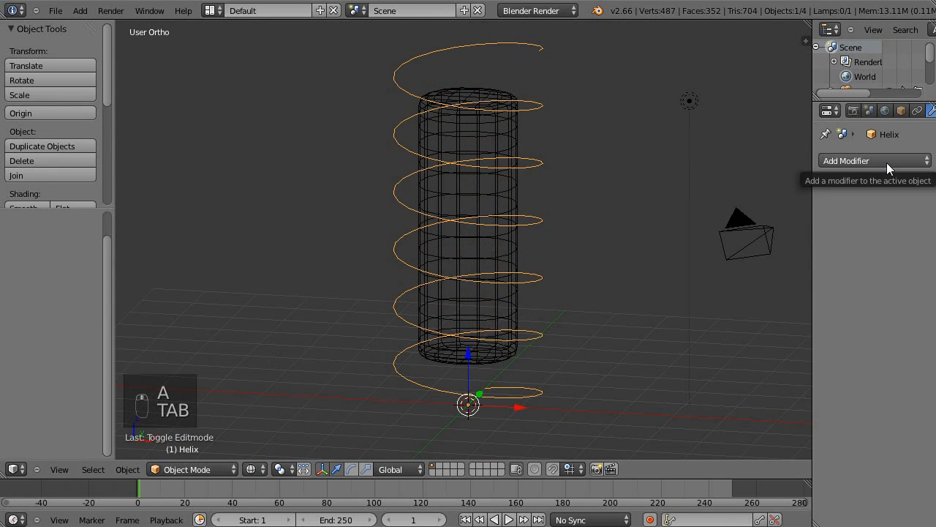
# Add a Shrinkwrap modifier to the helix mesh.
pyautogui.click(887, 163)
pyautogui.click(757, 319)
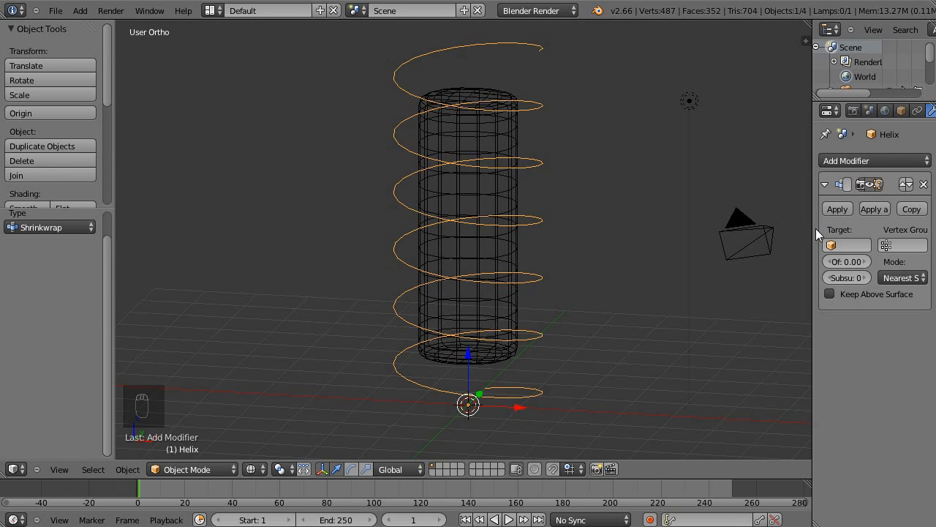
# Set the Cube column as the Shrinkwrap modifier's target and check the wrapped helix from several angles.
pyautogui.moveTo(816, 228); pyautogui.dragTo(787, 235)
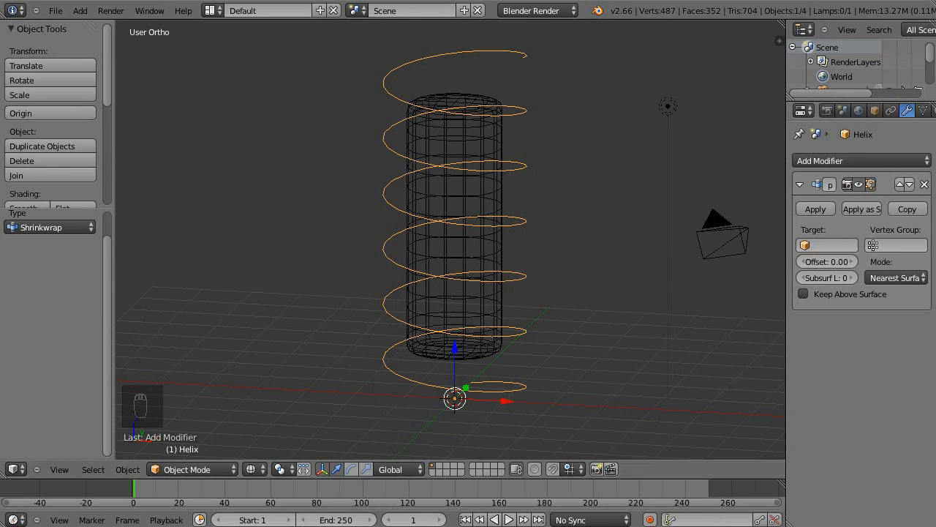
pyautogui.click(827, 245)
pyautogui.click(806, 267)
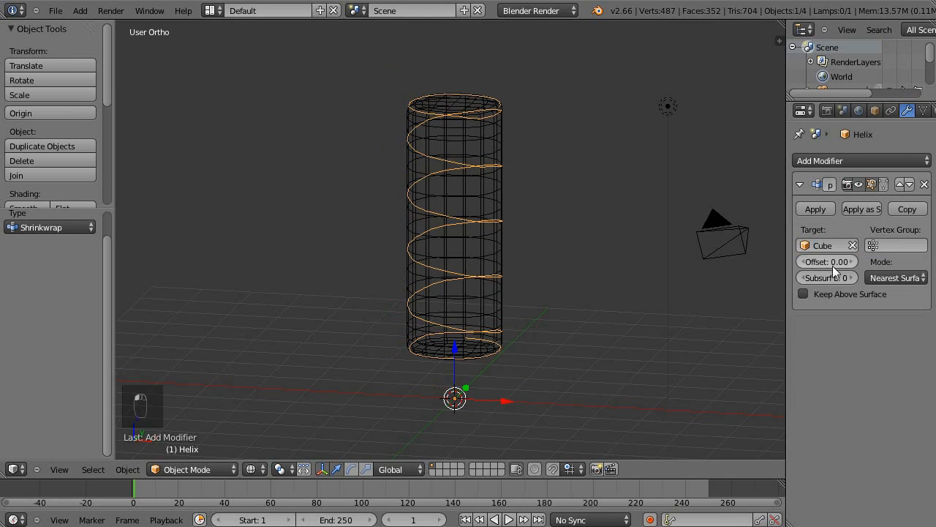
pyautogui.moveTo(673, 291); pyautogui.dragTo(560, 172, button='middle')
pyautogui.moveTo(474, 134); pyautogui.dragTo(654, 219, button='middle')
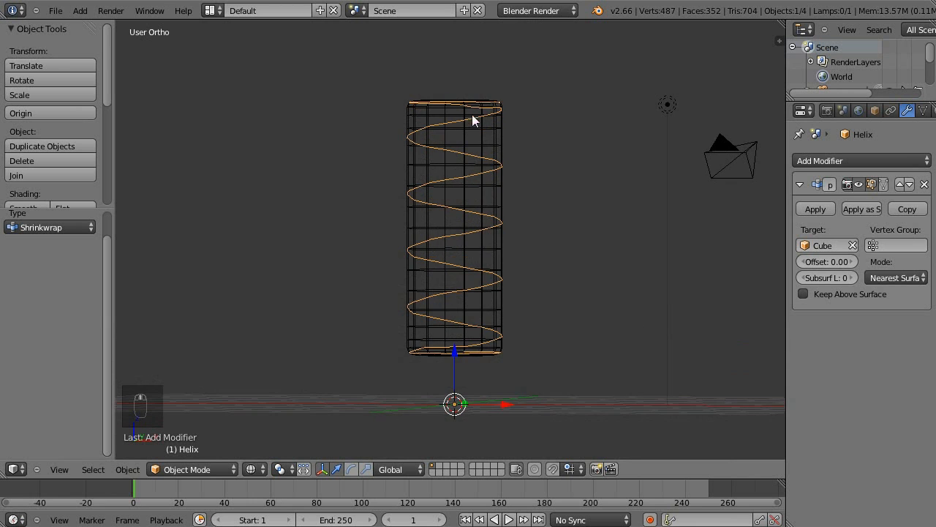
pyautogui.moveTo(695, 153)
pyautogui.mouseDown(button='middle')
pyautogui.moveTo(656, 237)
pyautogui.moveTo(698, 171)
pyautogui.mouseUp(button='middle')
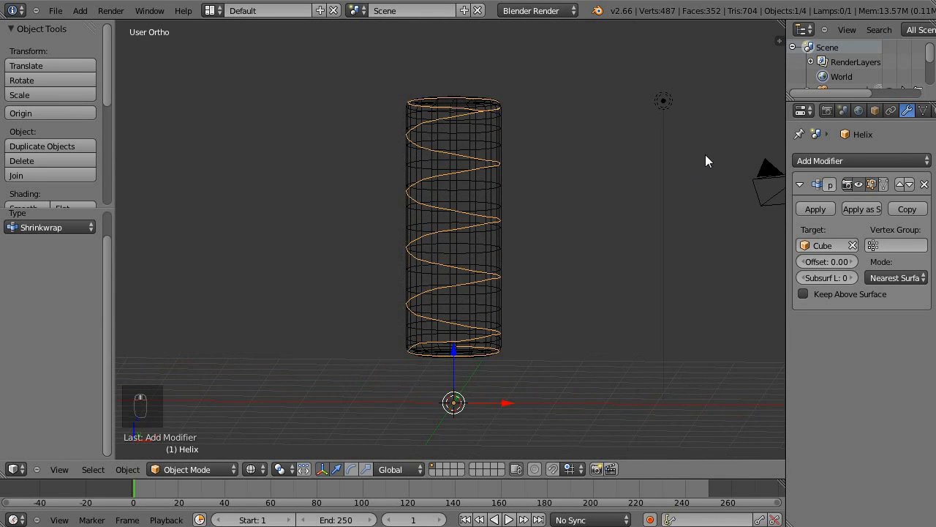
# In Edit Mode and front view, scale all helix vertices to about 0.739 in X and Y, excluding Z.
pyautogui.press('KP_1')
pyautogui.press('Tab')
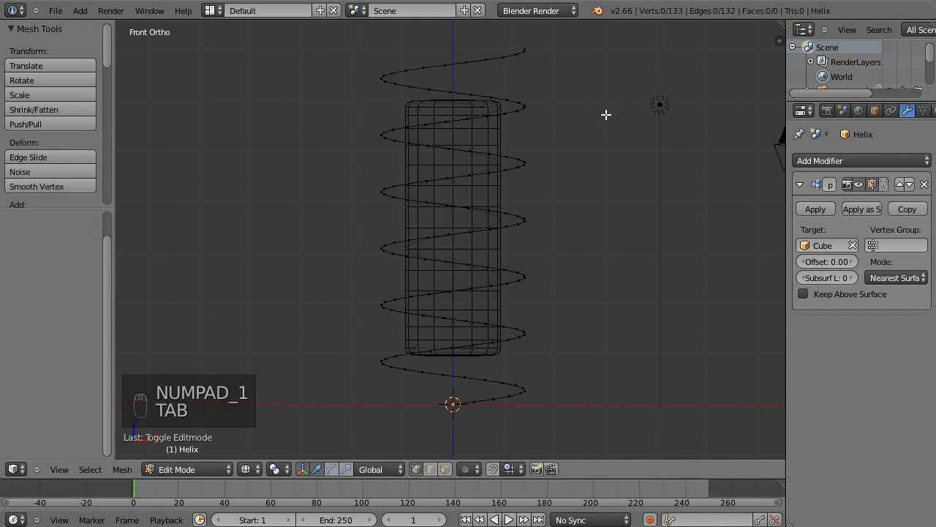
pyautogui.press('a')
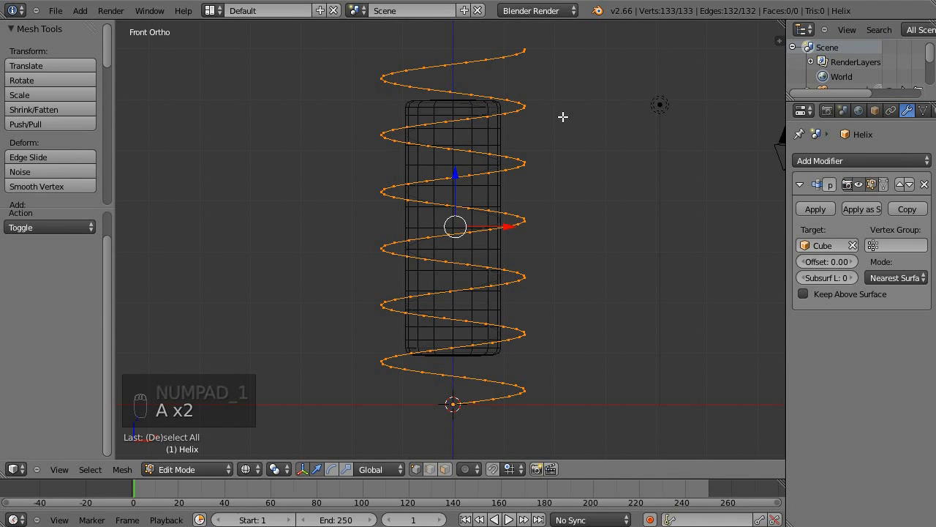
pyautogui.press('s')
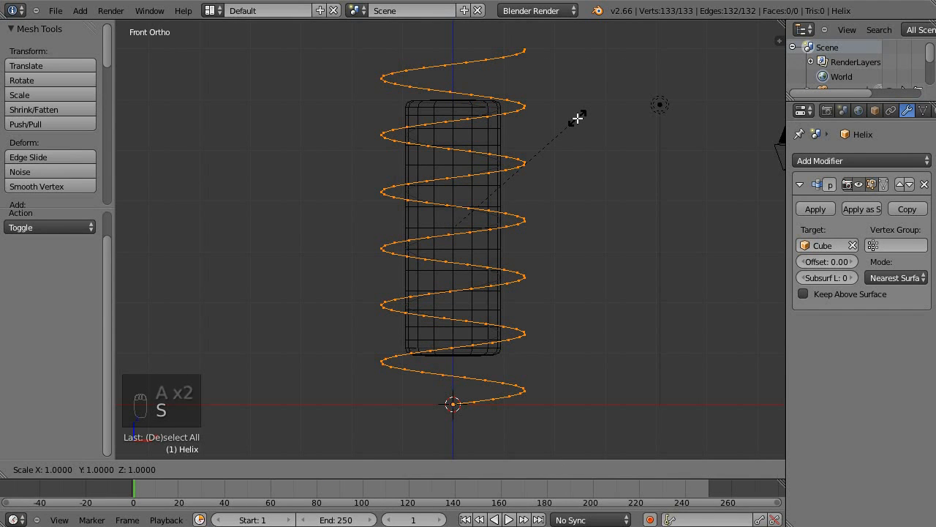
pyautogui.hotkey('shift', 'z')
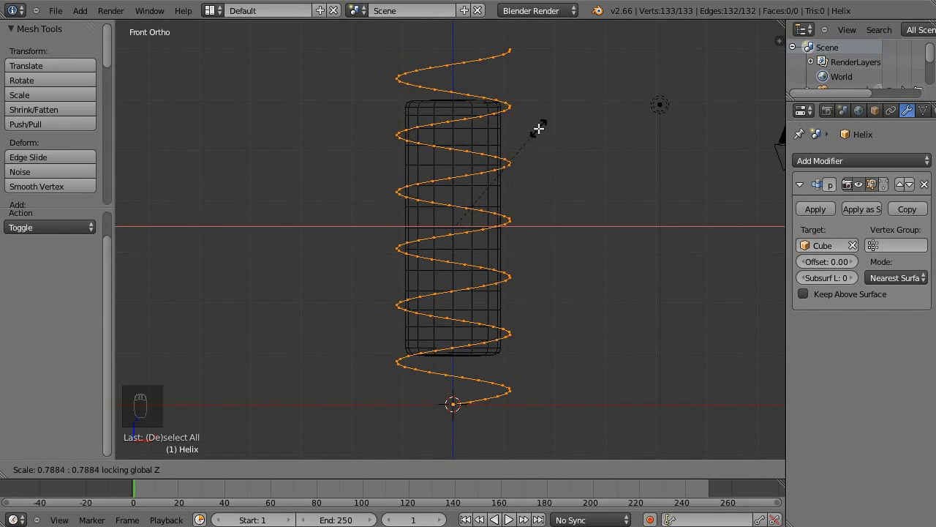
pyautogui.click(528, 130)
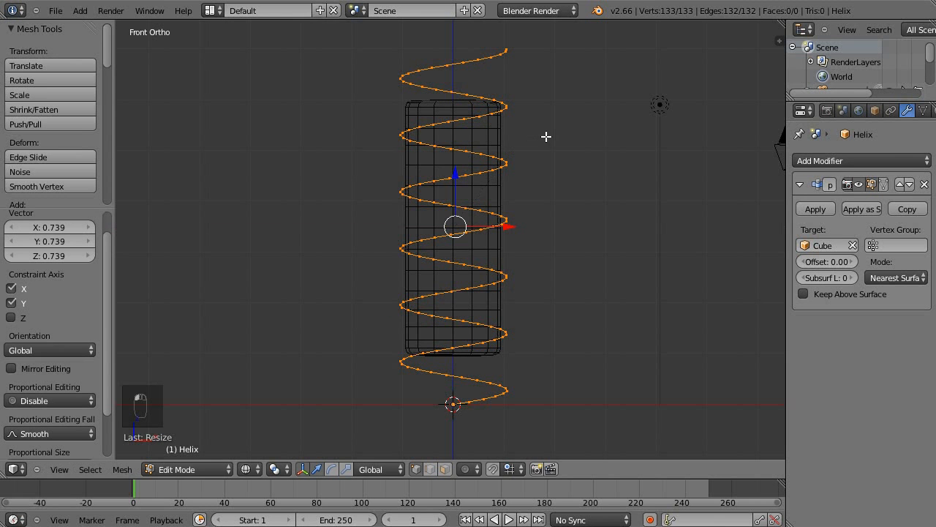
# Turn on the Shrinkwrap modifier's editing-cage display so the helix vertices follow the column in Edit Mode.
pyautogui.press('z')
pyautogui.scroll(3, 585, 147)
pyautogui.press('z')
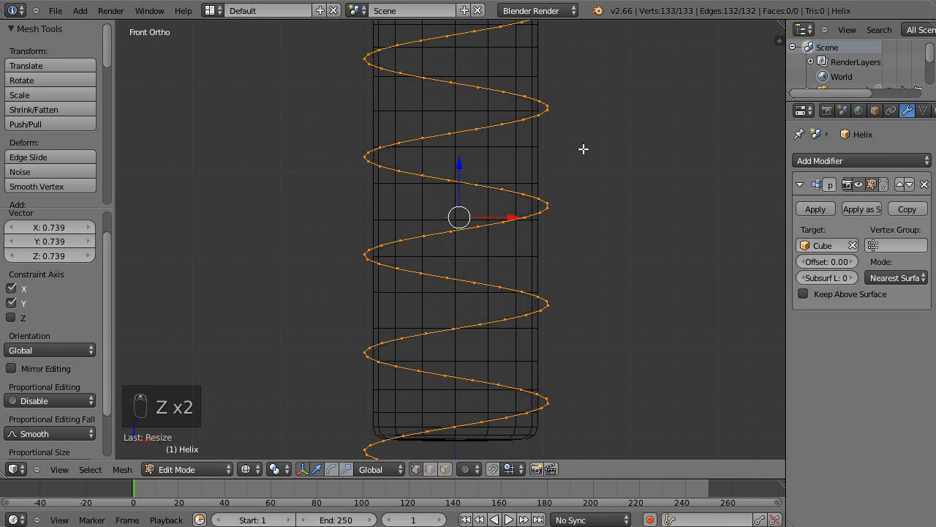
pyautogui.keyDown('shift'); pyautogui.moveTo(644, 108); pyautogui.dragTo(710, 186, button='middle'); pyautogui.keyUp('shift')
pyautogui.click(884, 188)
pyautogui.keyDown('shift'); pyautogui.moveTo(588, 190); pyautogui.dragTo(629, 183, button='middle'); pyautogui.keyUp('shift')
pyautogui.press('KP_1')
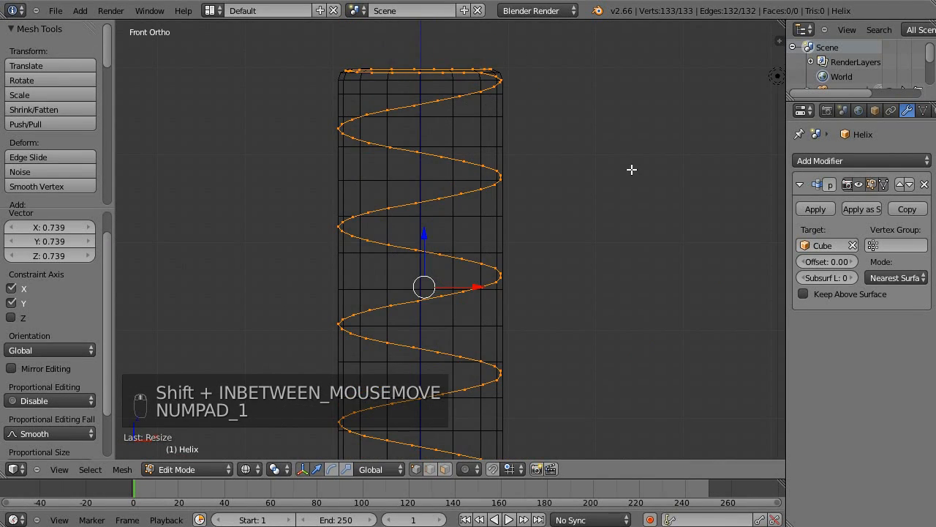
pyautogui.keyDown('shift'); pyautogui.moveTo(572, 272); pyautogui.dragTo(577, 210, button='middle'); pyautogui.keyUp('shift')
pyautogui.scroll(-4, 577, 210)
pyautogui.scroll(2, 577, 210)
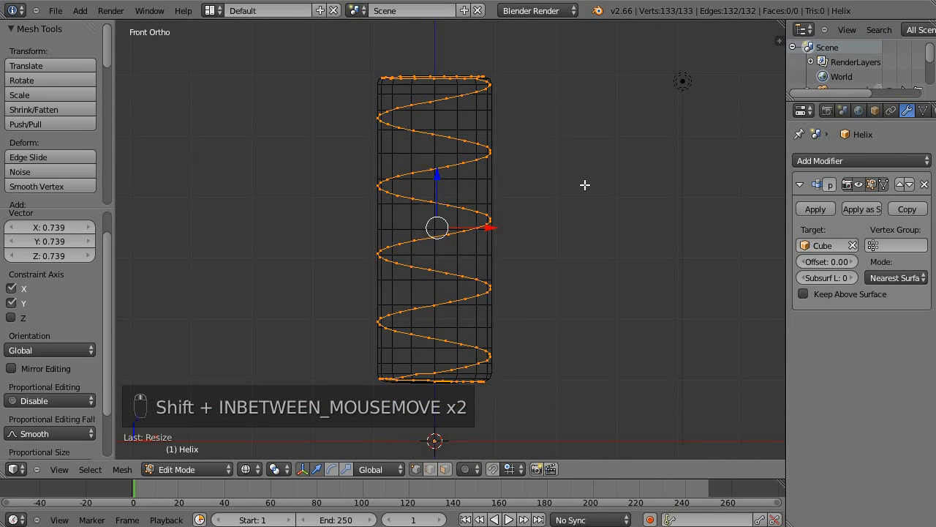
pyautogui.press('s')
pyautogui.hotkey('shift', 'z')
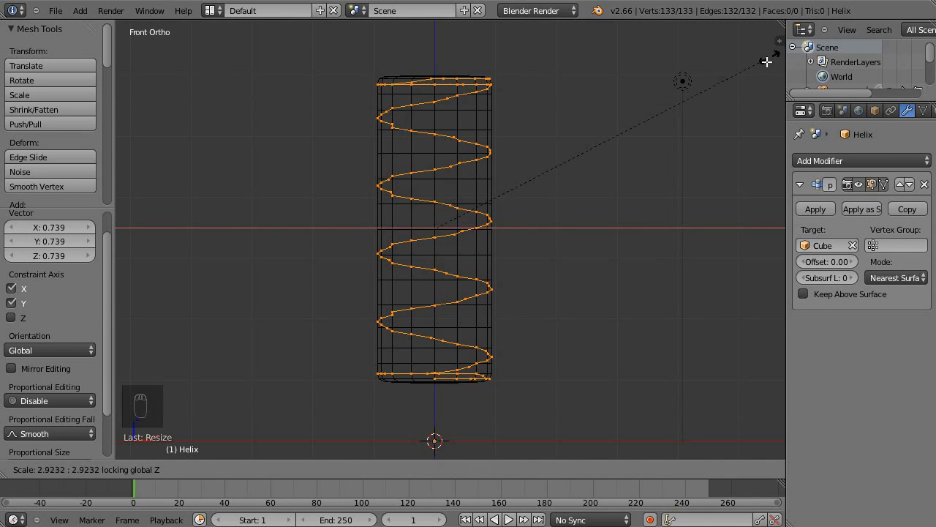
pyautogui.rightClick(358, 196)
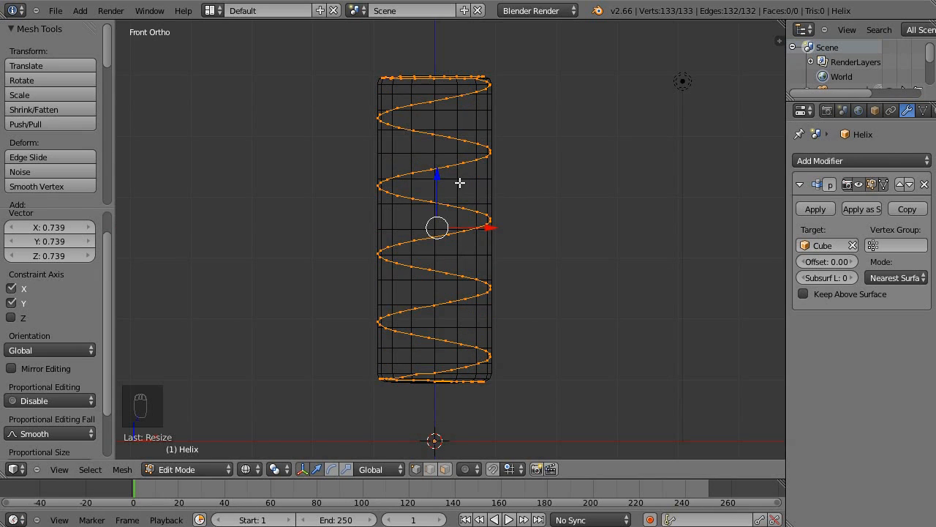
# Examine how the helix vertices wrap around the upper part of the column, from angled and front views.
pyautogui.moveTo(584, 168)
pyautogui.keyDown('shift'); pyautogui.mouseDown(button='middle')
pyautogui.moveTo(591, 224)
pyautogui.moveTo(581, 204)
pyautogui.moveTo(523, 242)
pyautogui.moveTo(537, 205)
pyautogui.mouseUp(button='middle'); pyautogui.keyUp('shift')
pyautogui.press('z')
pyautogui.press('z')
pyautogui.moveTo(531, 243); pyautogui.dragTo(570, 295, button='middle')
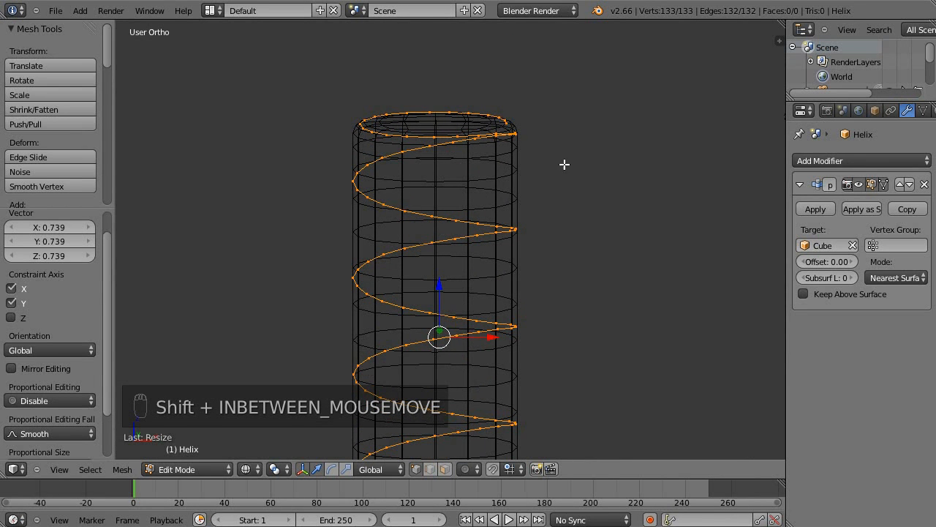
pyautogui.keyDown('shift'); pyautogui.moveTo(403, 147); pyautogui.dragTo(624, 220, button='middle'); pyautogui.keyUp('shift')
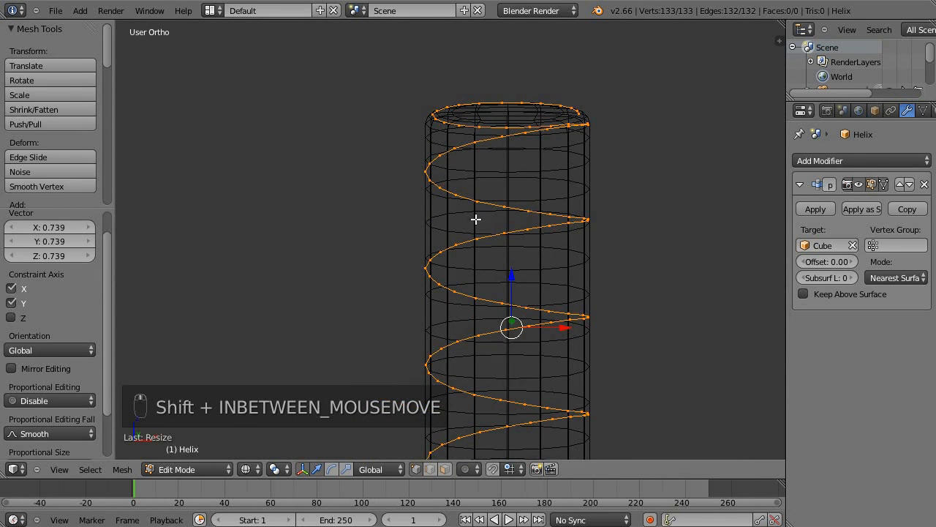
pyautogui.moveTo(540, 188); pyautogui.dragTo(629, 157, button='middle')
pyautogui.press('KP_1')
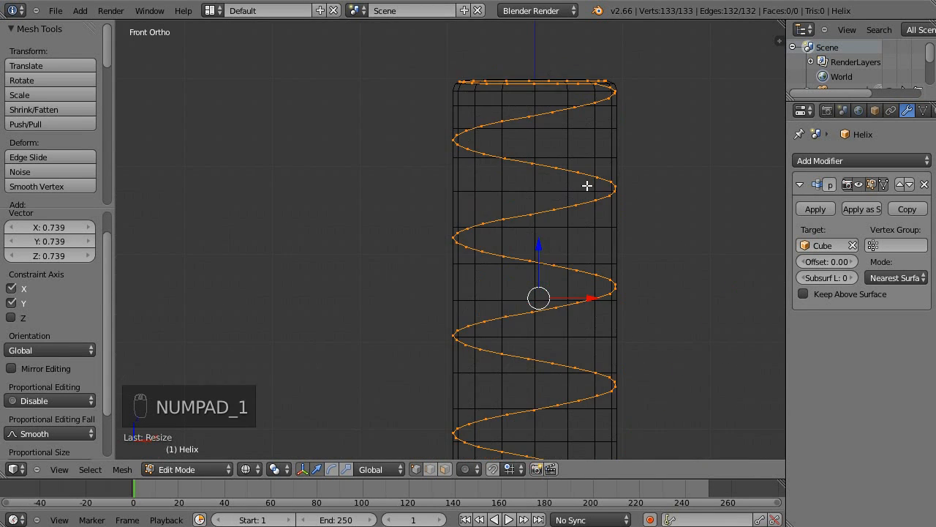
# Turn off the Shrinkwrap modifier's editing-cage display and return to editing the unwrapped helix.
pyautogui.press('Tab')
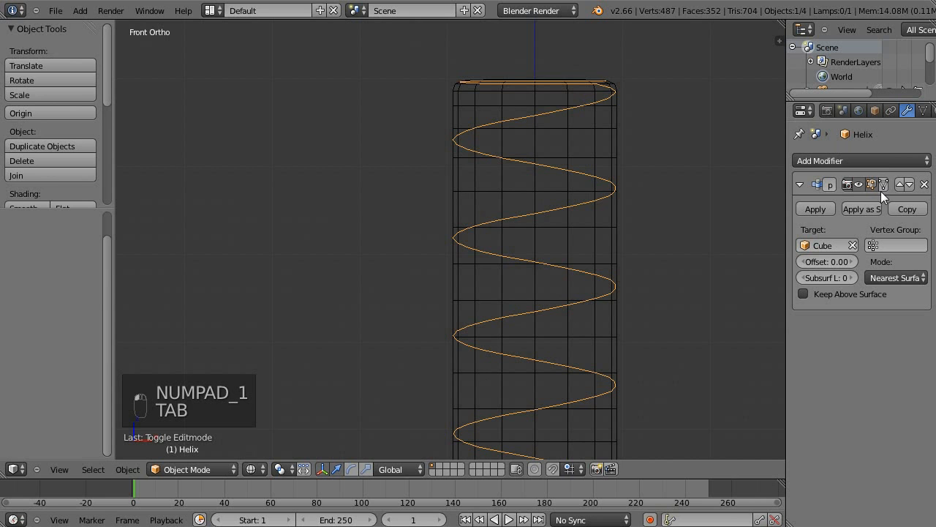
pyautogui.press('Tab')
pyautogui.scroll(-4, 624, 132)
pyautogui.keyDown('shift'); pyautogui.moveTo(583, 180); pyautogui.dragTo(573, 119, button='middle'); pyautogui.keyUp('shift')
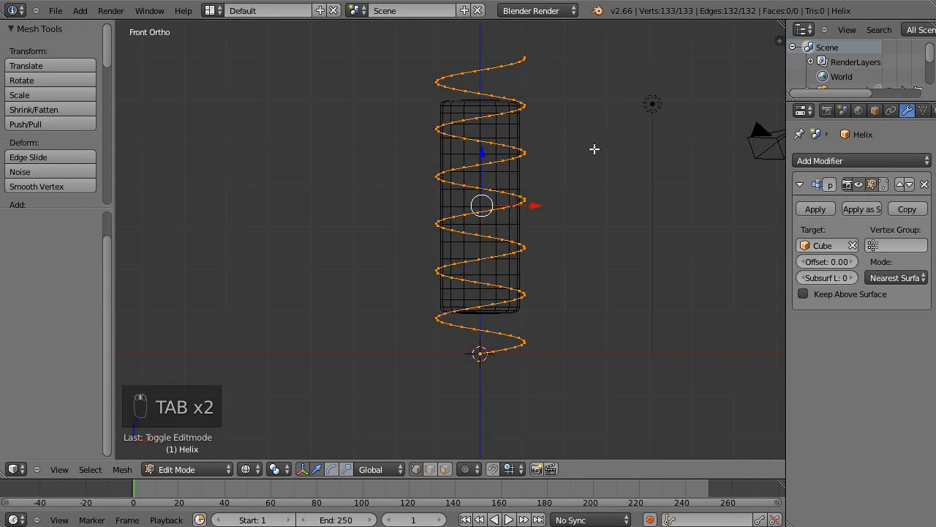
pyautogui.scroll(2, 609, 162)
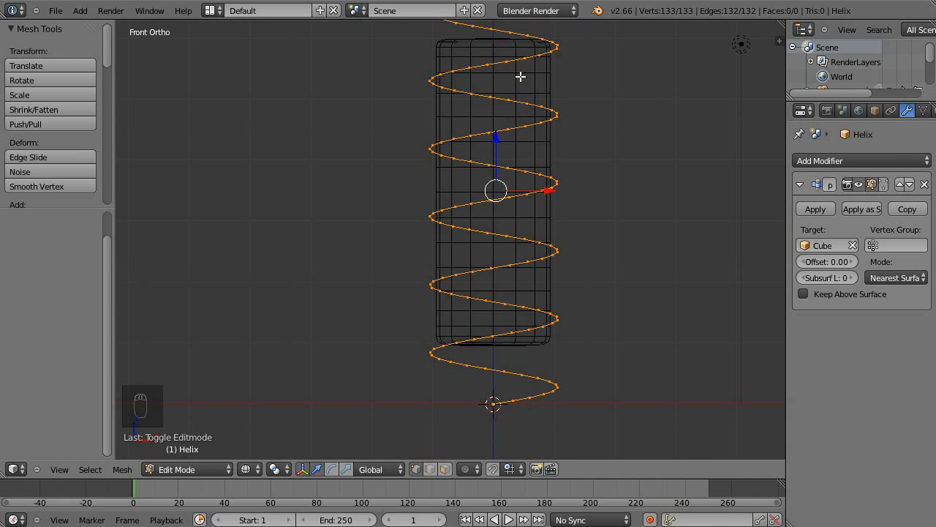
pyautogui.keyDown('shift'); pyautogui.moveTo(593, 211); pyautogui.dragTo(626, 257, button='middle'); pyautogui.keyUp('shift')
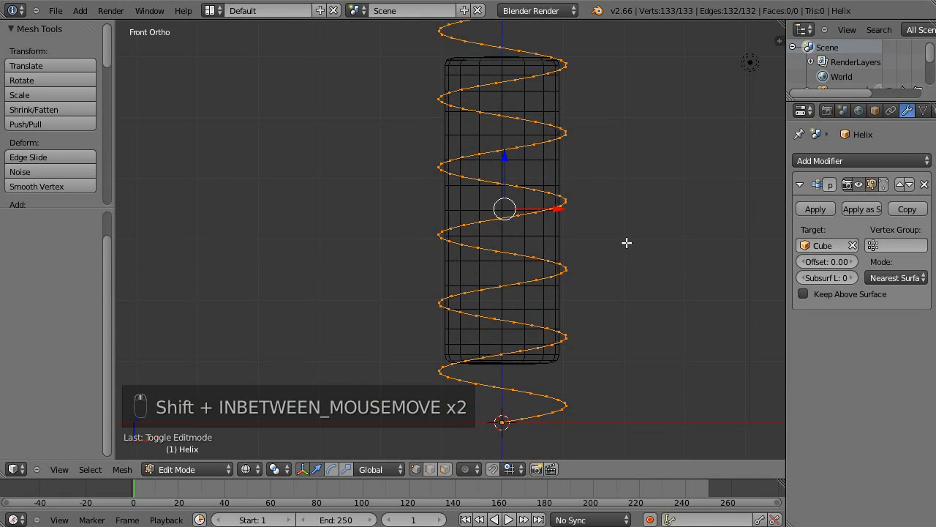
pyautogui.press('r')
pyautogui.press('z')
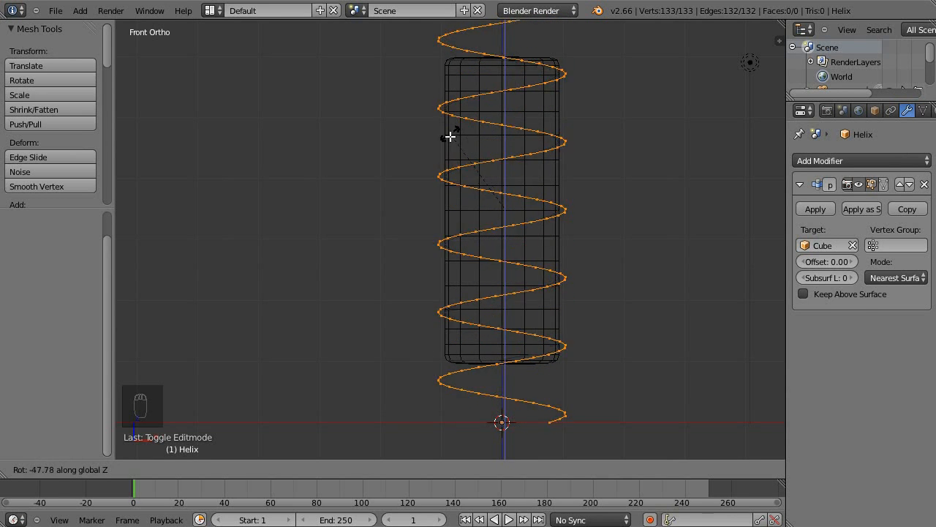
pyautogui.click(397, 289)
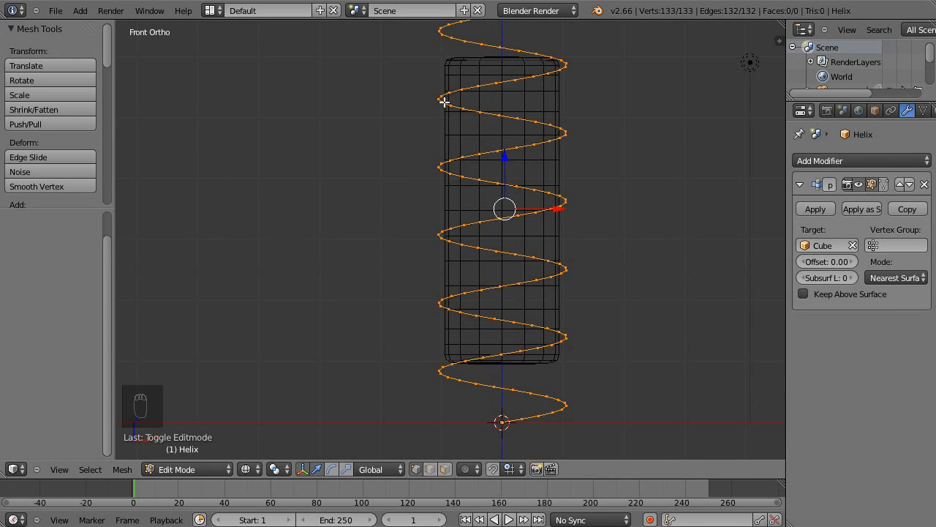
pyautogui.press('r')
pyautogui.rightClick(406, 159)
pyautogui.press('r')
pyautogui.press('z')
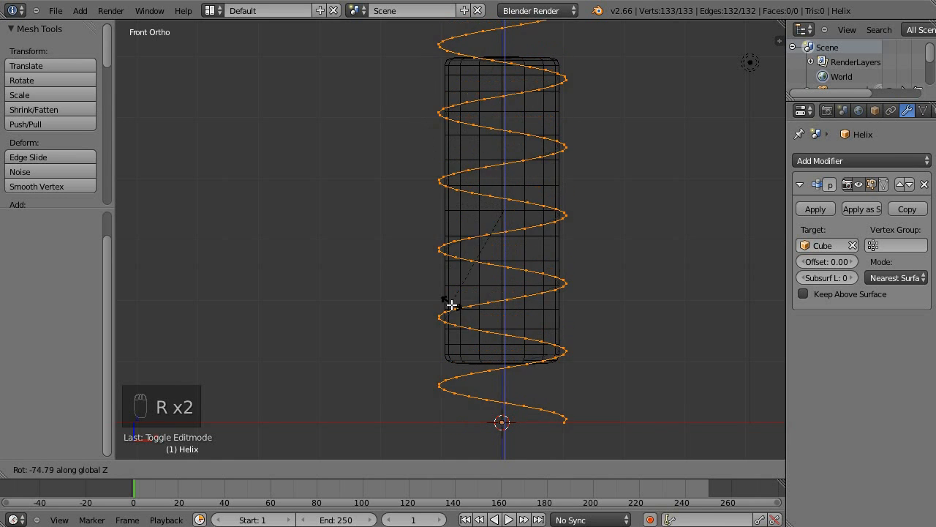
pyautogui.click(472, 388)
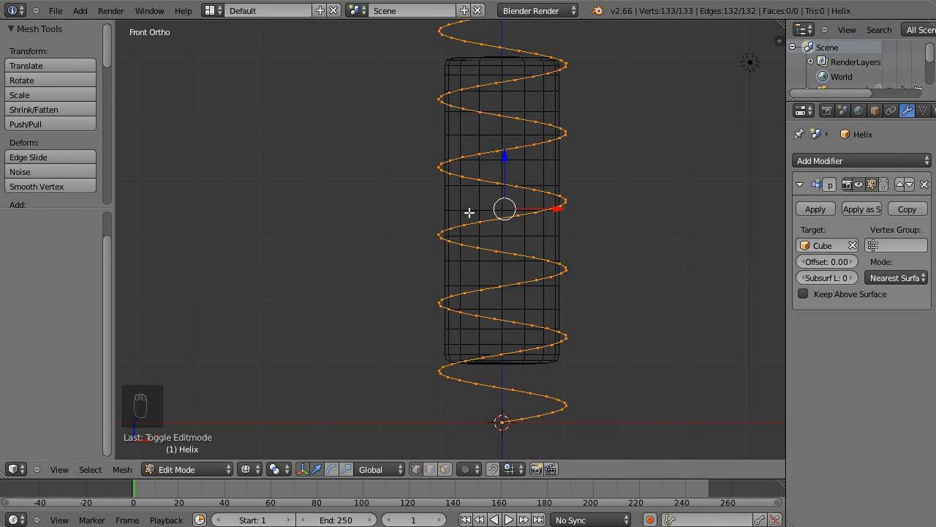
# Box-select the helix vertices extending above and below the column and delete them.
pyautogui.keyDown('shift'); pyautogui.moveTo(578, 201); pyautogui.dragTo(558, 284, button='middle'); pyautogui.keyUp('shift')
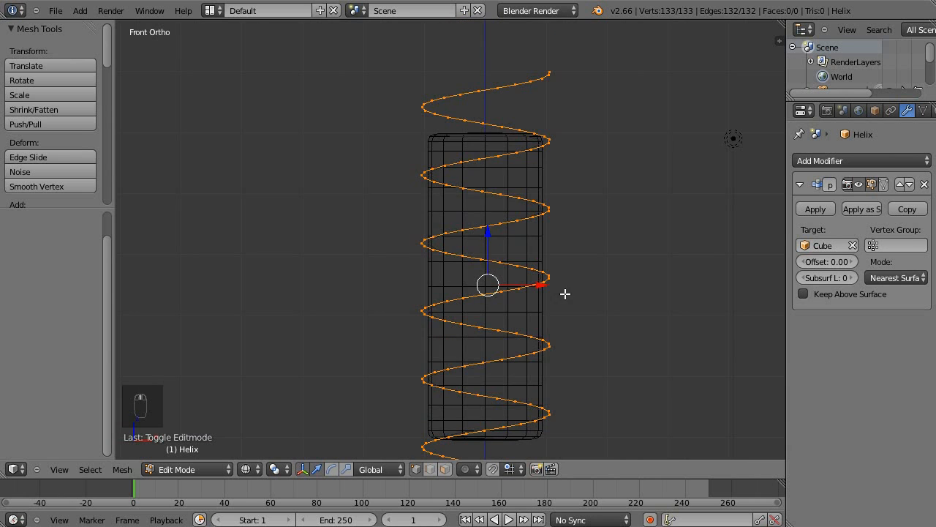
pyautogui.keyDown('shift'); pyautogui.moveTo(491, 185); pyautogui.dragTo(387, 141, button='middle'); pyautogui.keyUp('shift')
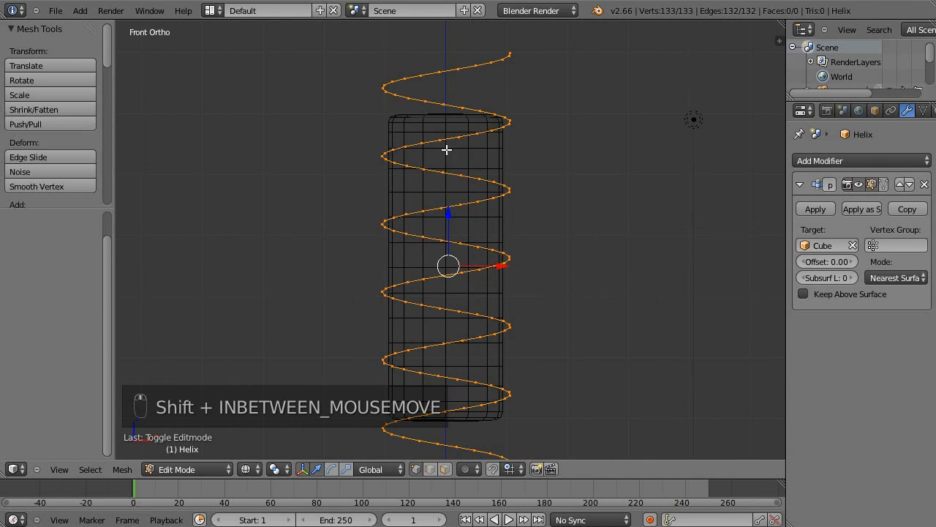
pyautogui.scroll(-1, 489, 143)
pyautogui.keyDown('shift'); pyautogui.moveTo(564, 163); pyautogui.dragTo(604, 240, button='middle'); pyautogui.keyUp('shift')
pyautogui.scroll(1, 483, 132)
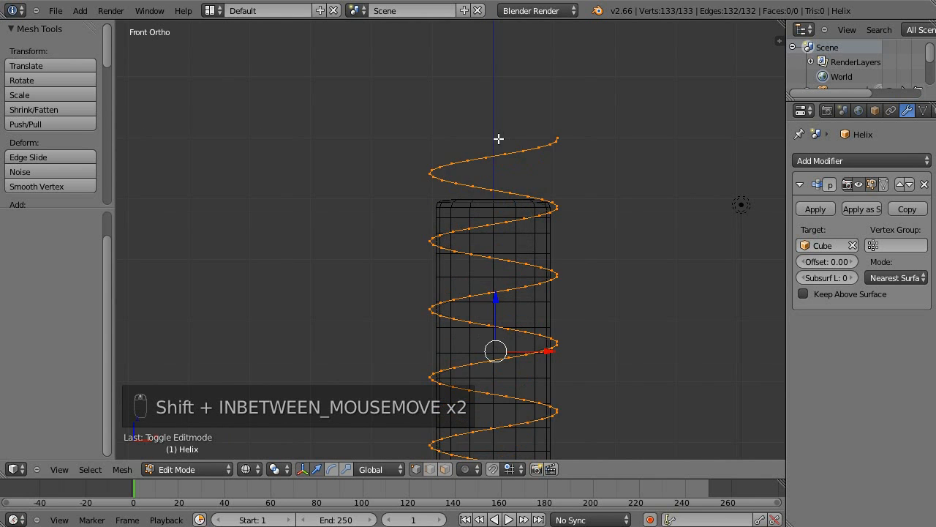
pyautogui.press('a')
pyautogui.press('b')
pyautogui.moveTo(322, 81); pyautogui.dragTo(632, 203)
pyautogui.keyDown('shift'); pyautogui.moveTo(583, 298); pyautogui.dragTo(580, 237, button='middle'); pyautogui.keyUp('shift')
pyautogui.press('b')
pyautogui.moveTo(384, 212); pyautogui.dragTo(671, 315)
pyautogui.press('x')
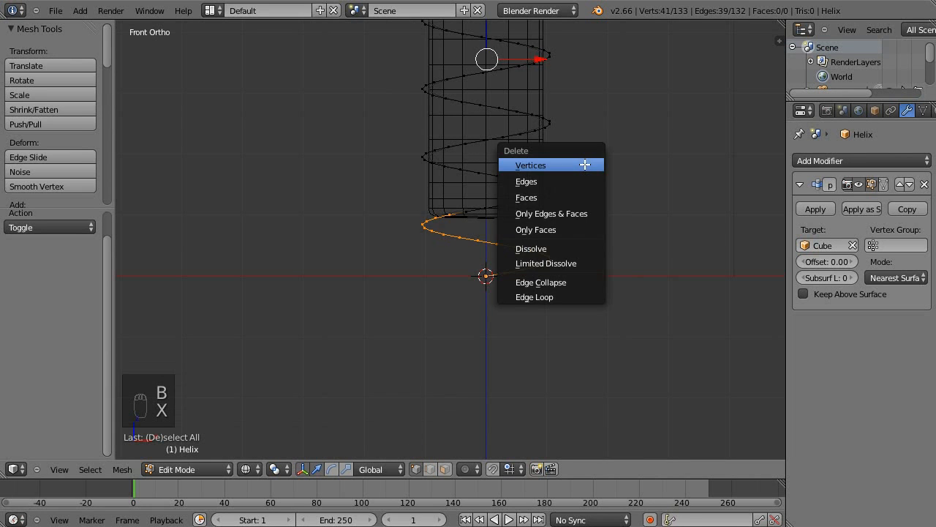
pyautogui.click(584, 164)
pyautogui.keyDown('shift'); pyautogui.moveTo(590, 129); pyautogui.dragTo(606, 318, button='middle'); pyautogui.keyUp('shift')
pyautogui.keyDown('shift'); pyautogui.moveTo(610, 263); pyautogui.dragTo(621, 175, button='middle'); pyautogui.keyUp('shift')
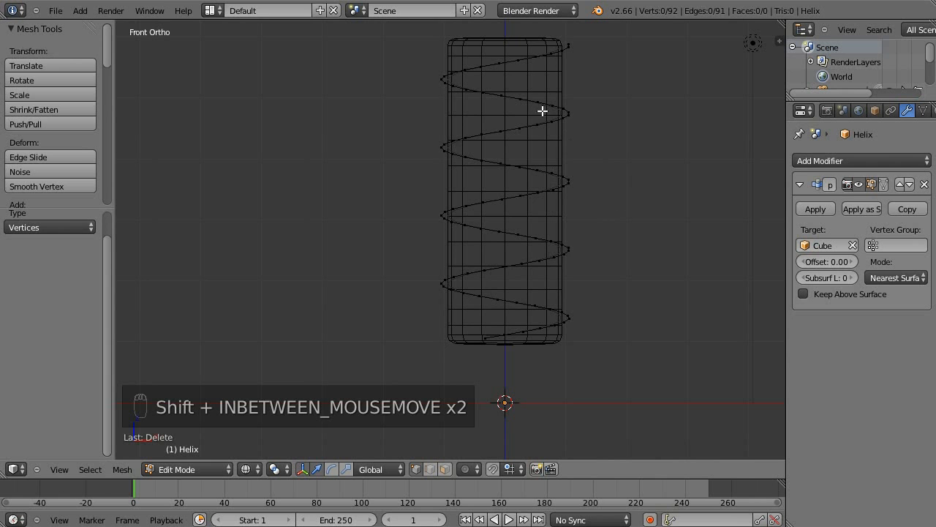
pyautogui.keyDown('shift'); pyautogui.moveTo(631, 113); pyautogui.dragTo(641, 168, button='middle'); pyautogui.keyUp('shift')
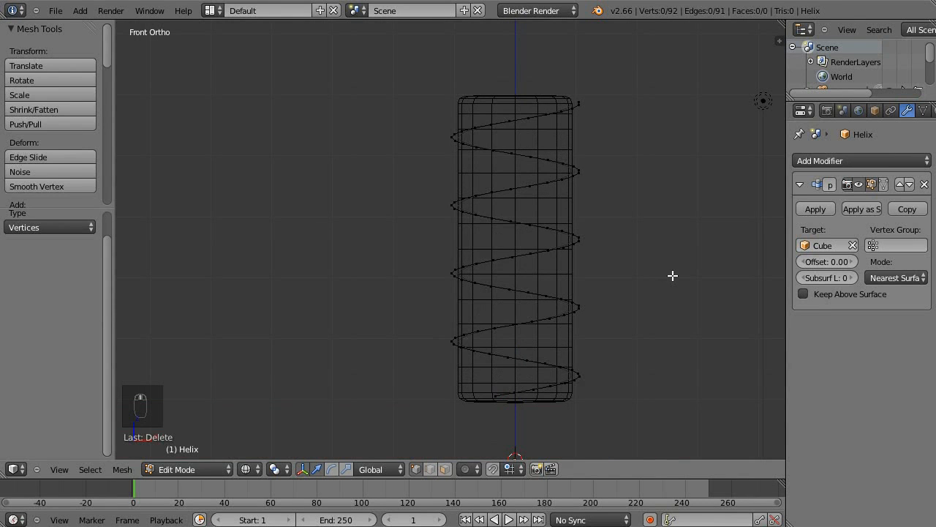
# Return to Object Mode and apply the Shrinkwrap modifier to the trimmed helix.
pyautogui.press('Tab')
pyautogui.moveTo(556, 101); pyautogui.dragTo(596, 167, button='middle')
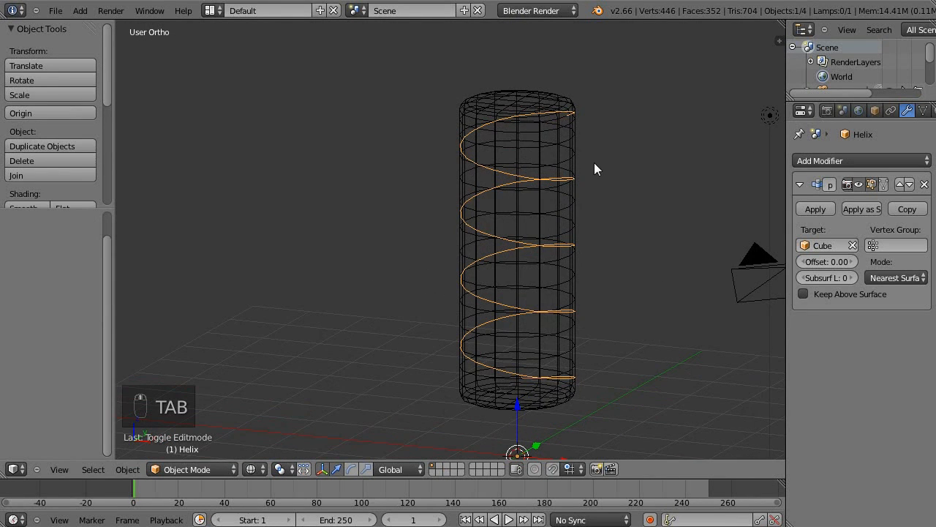
pyautogui.click(814, 208)
pyautogui.moveTo(640, 147); pyautogui.dragTo(564, 139, button='middle')
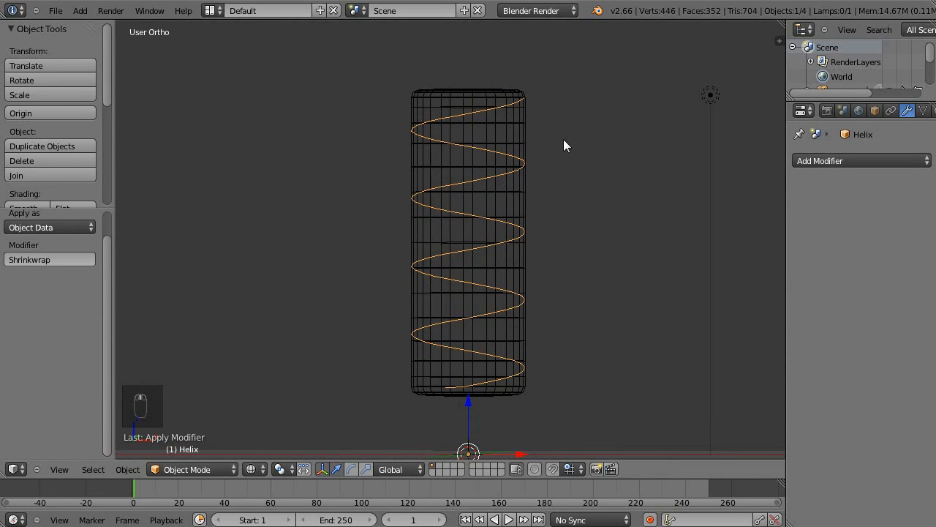
# Extrude all vertices of the wrapped helix and move them straight down along Z to form a ribbon around the column.
pyautogui.press('Tab')
pyautogui.press('a')
pyautogui.press('a')
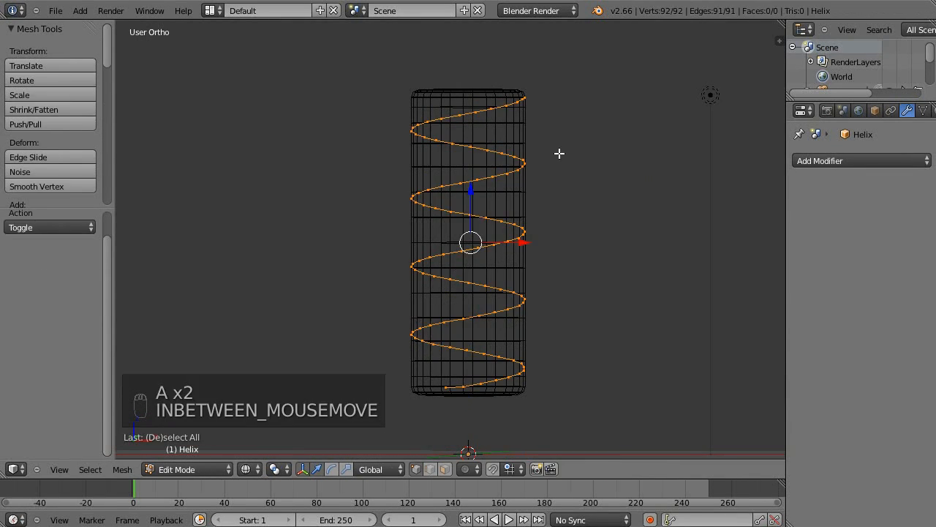
pyautogui.press('KP_1')
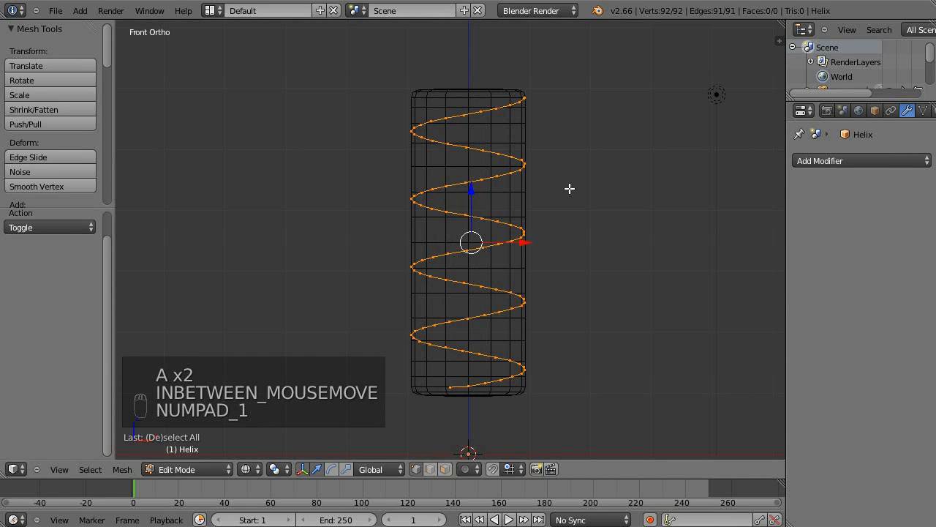
pyautogui.press('e')
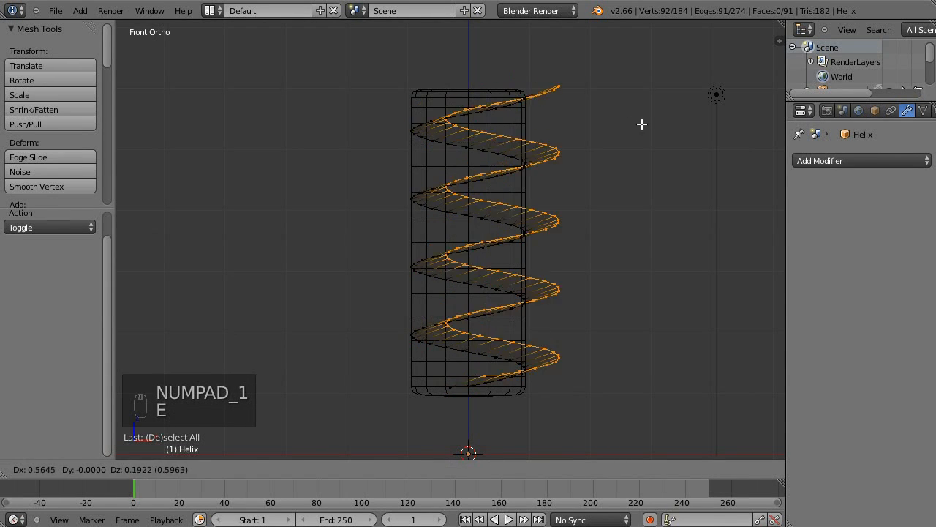
pyautogui.click(592, 129)
pyautogui.moveTo(471, 194)
pyautogui.mouseDown()
pyautogui.moveTo(468, 229)
pyautogui.moveTo(472, 219)
pyautogui.mouseUp()
pyautogui.press('z')
# Add a Solidify modifier with a thickness of 0.0860 to the ribbon, return to Object Mode and deselect everything.
pyautogui.click(844, 161)
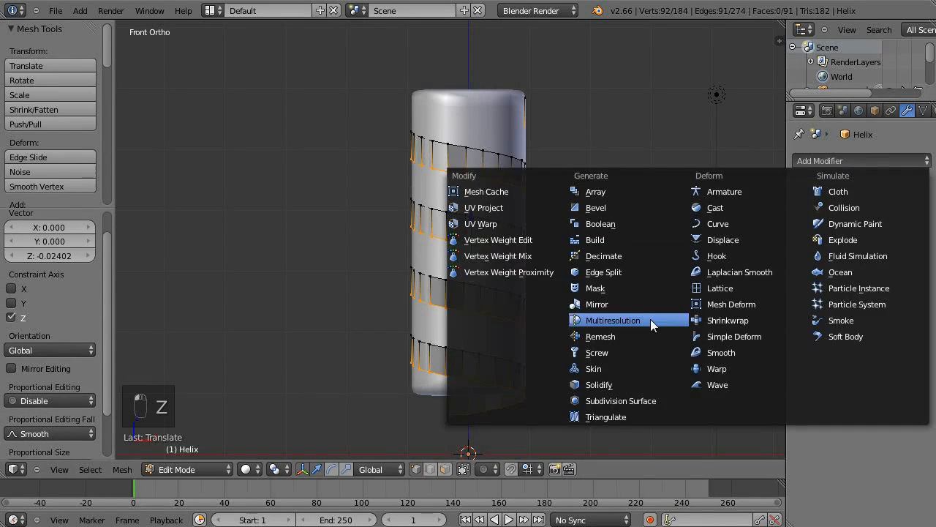
pyautogui.click(656, 382)
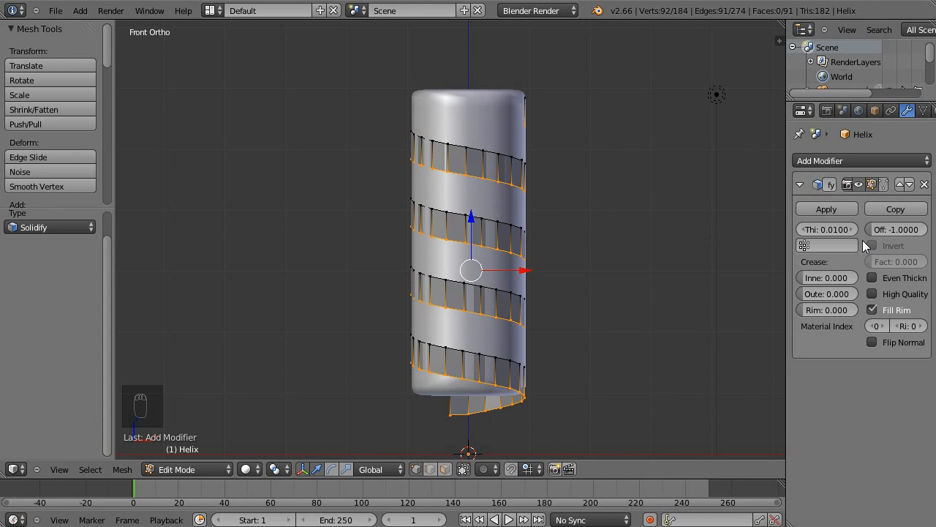
pyautogui.moveTo(832, 232); pyautogui.dragTo(862, 229)
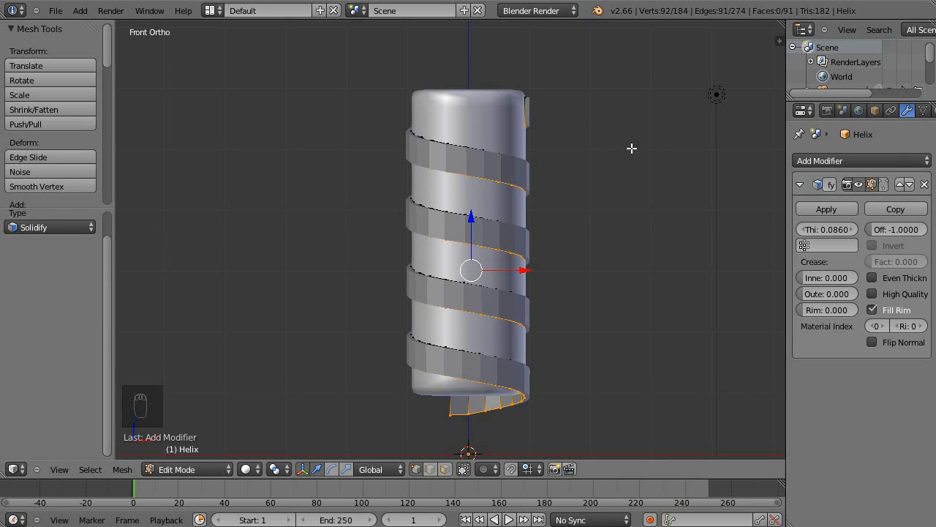
pyautogui.press('a')
pyautogui.press('Tab')
pyautogui.press('a')
pyautogui.moveTo(646, 169); pyautogui.dragTo(533, 94, button='middle')
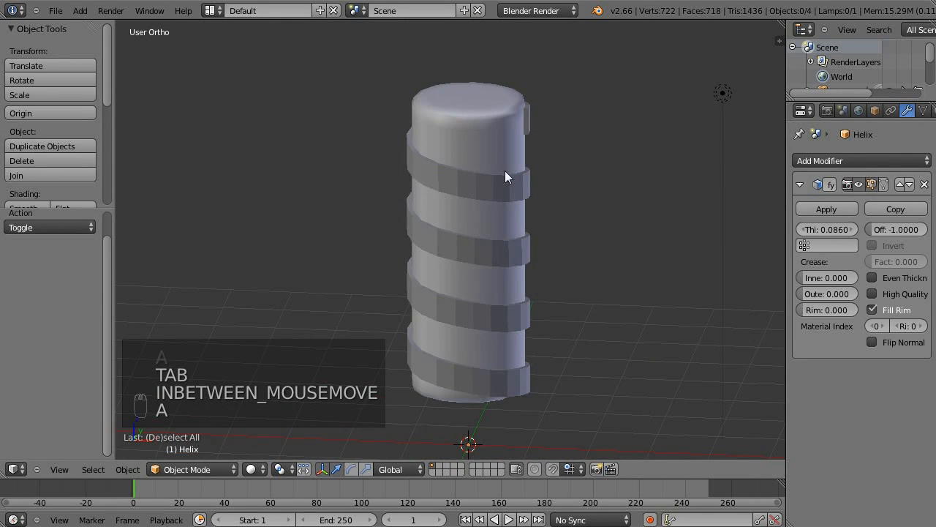
pyautogui.keyDown('shift'); pyautogui.moveTo(596, 344); pyautogui.dragTo(596, 186, button='middle'); pyautogui.keyUp('shift')
# Add a second 3D helix curve from the Extra Objects with an end angle of 935.28 and a resolution of 86.
pyautogui.press('KP_1')
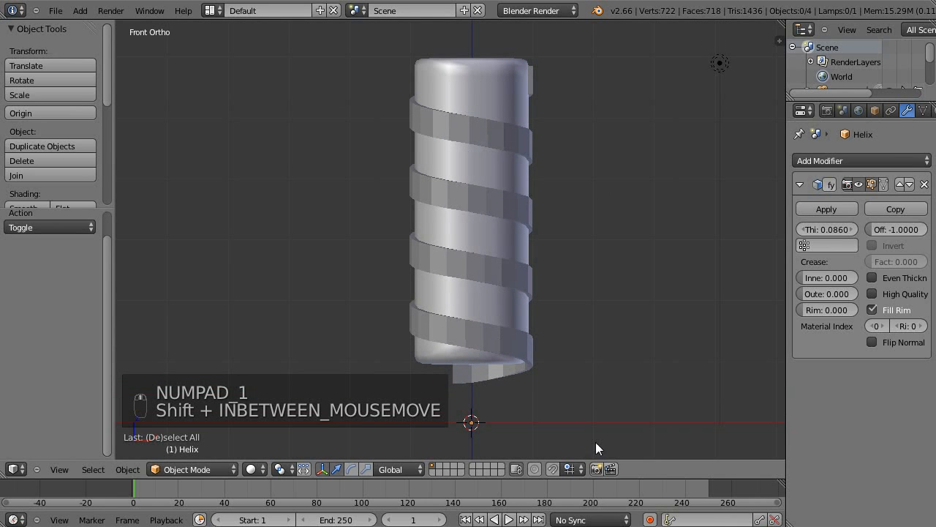
pyautogui.hotkey('shift', 'a')
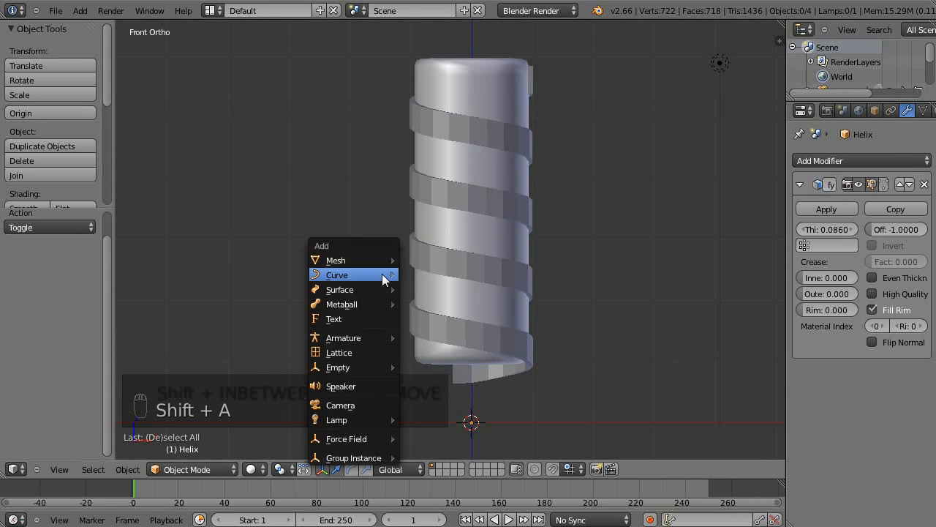
pyautogui.moveTo(382, 275)
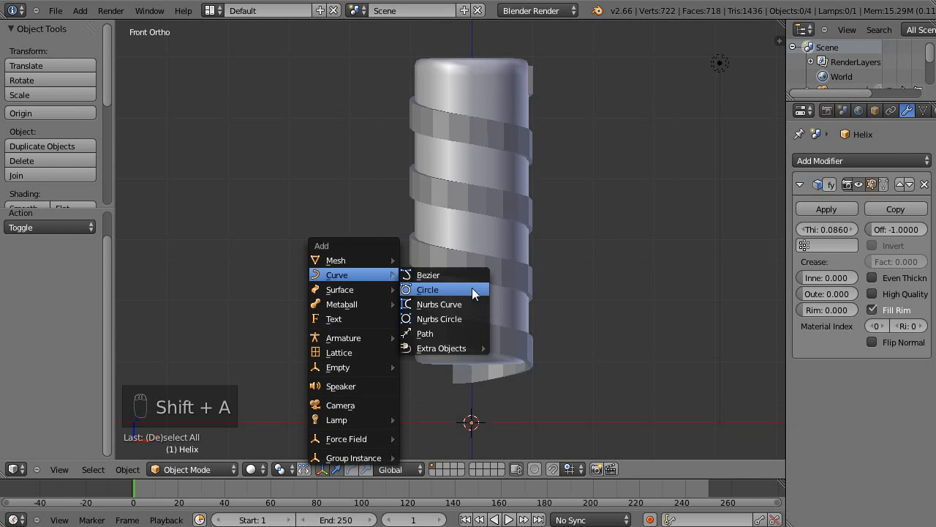
pyautogui.moveTo(459, 348)
pyautogui.click(545, 348)
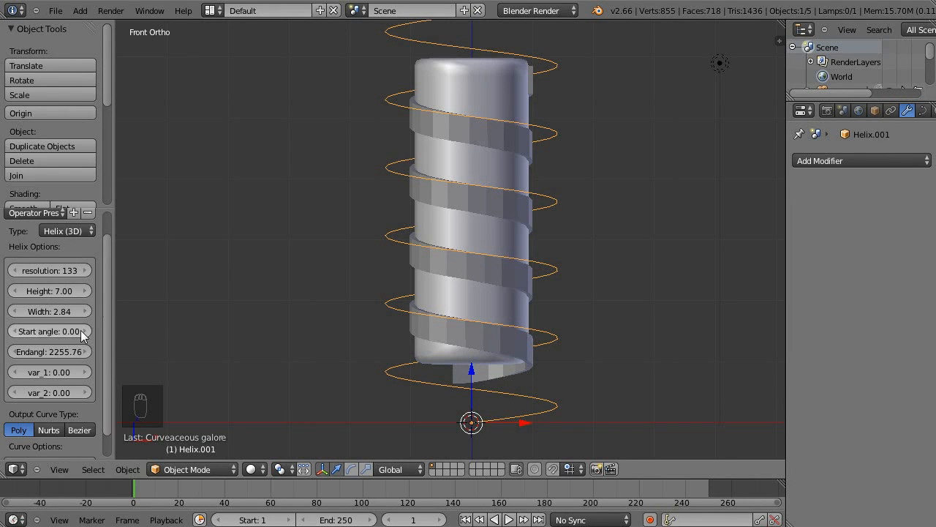
pyautogui.moveTo(72, 354); pyautogui.dragTo(76, 319)
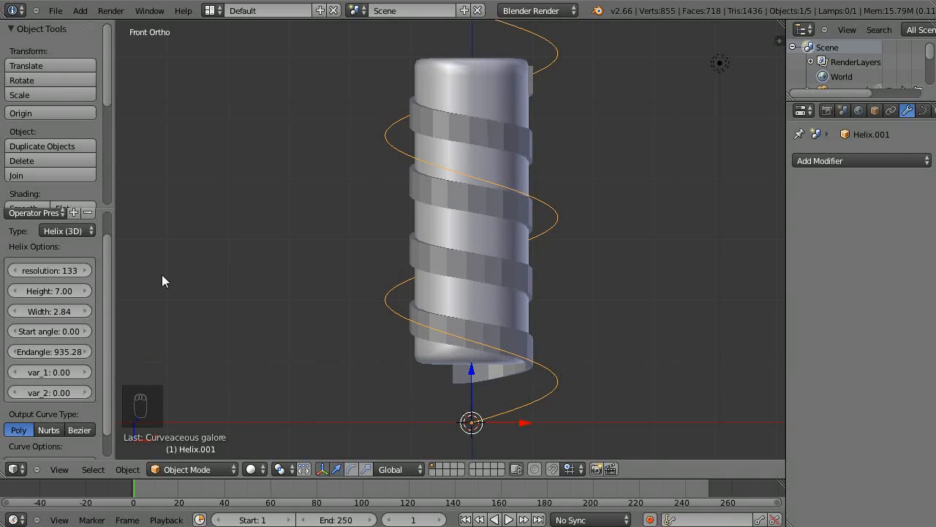
pyautogui.moveTo(75, 273); pyautogui.dragTo(51, 271)
# Convert the second helix curve to a mesh.
pyautogui.keyDown('shift'); pyautogui.moveTo(458, 136); pyautogui.dragTo(438, 230, button='middle'); pyautogui.keyUp('shift')
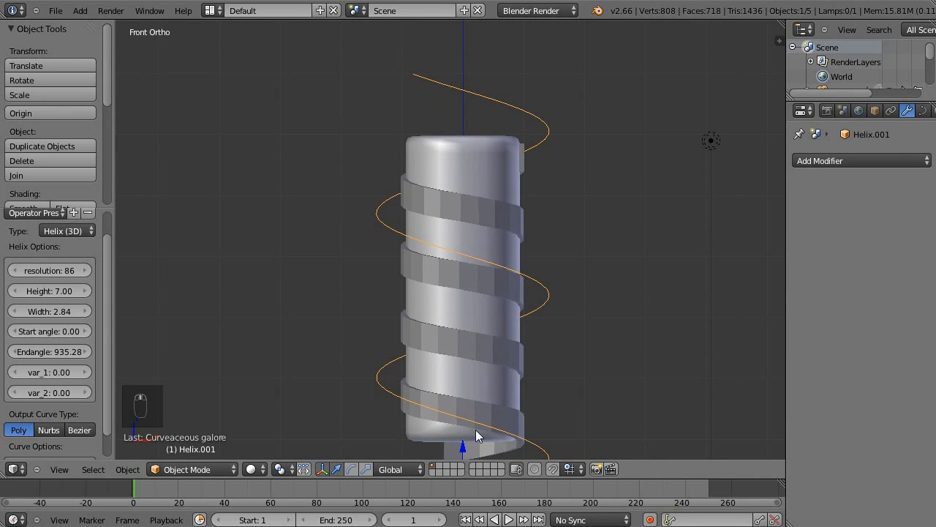
pyautogui.keyDown('shift'); pyautogui.moveTo(528, 295); pyautogui.dragTo(515, 242, button='middle'); pyautogui.keyUp('shift')
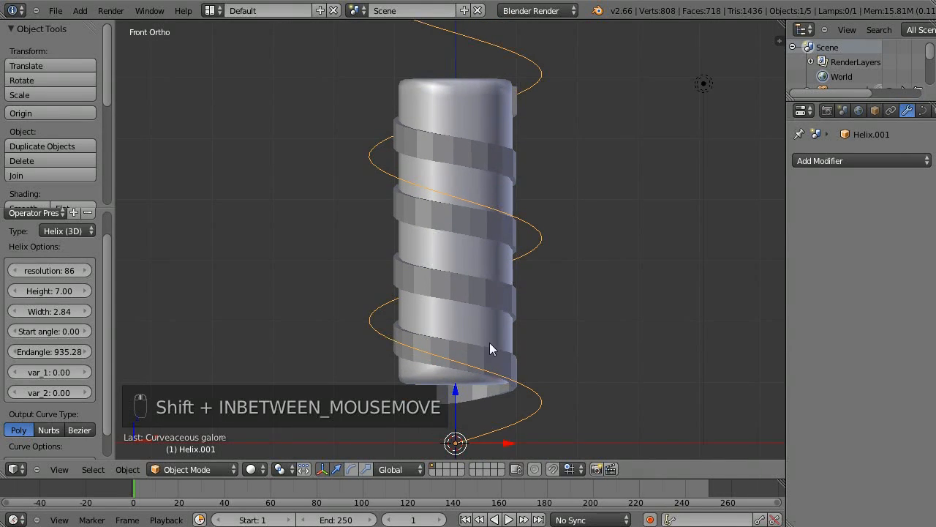
pyautogui.moveTo(579, 274)
pyautogui.keyDown('shift'); pyautogui.mouseDown(button='middle')
pyautogui.moveTo(594, 244)
pyautogui.moveTo(588, 273)
pyautogui.mouseUp(button='middle'); pyautogui.keyUp('shift')
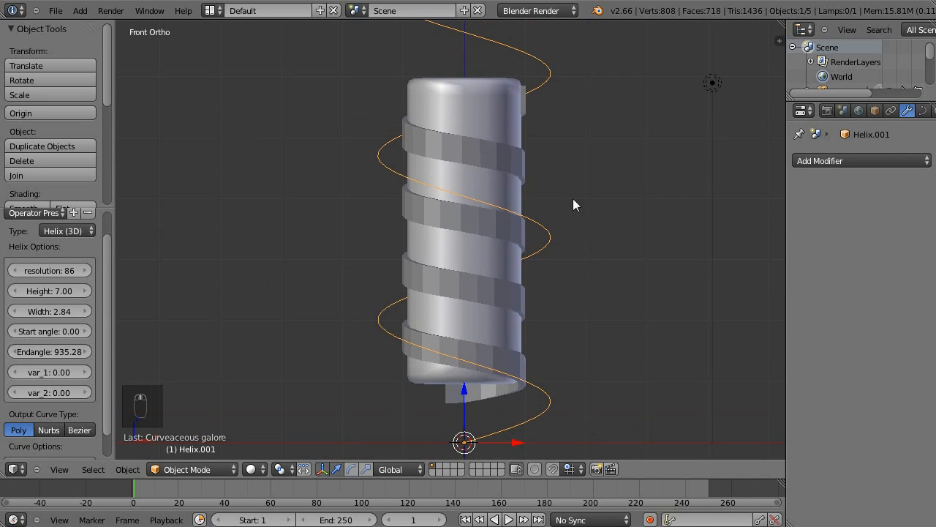
pyautogui.hotkey('alt', 'c')
pyautogui.click(466, 282)
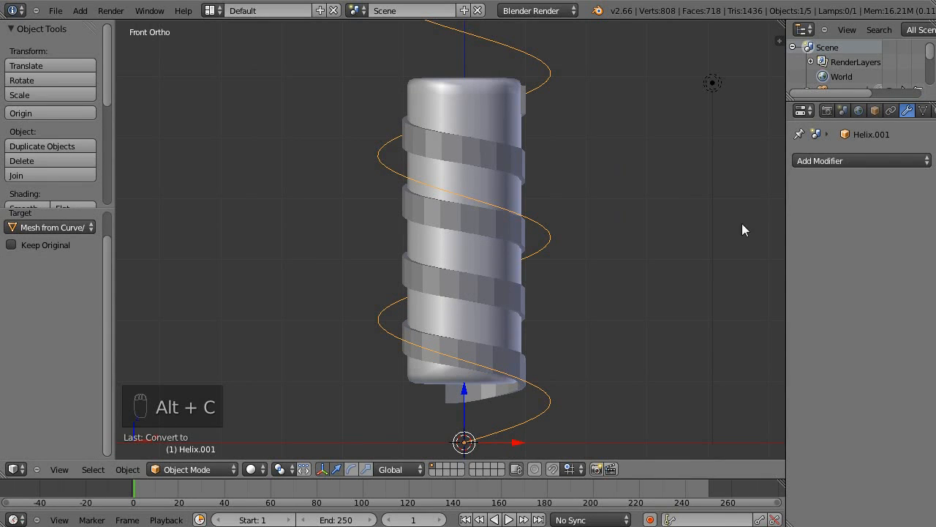
# Add a Shrinkwrap modifier to the second helix with the Cube column as its target.
pyautogui.click(862, 161)
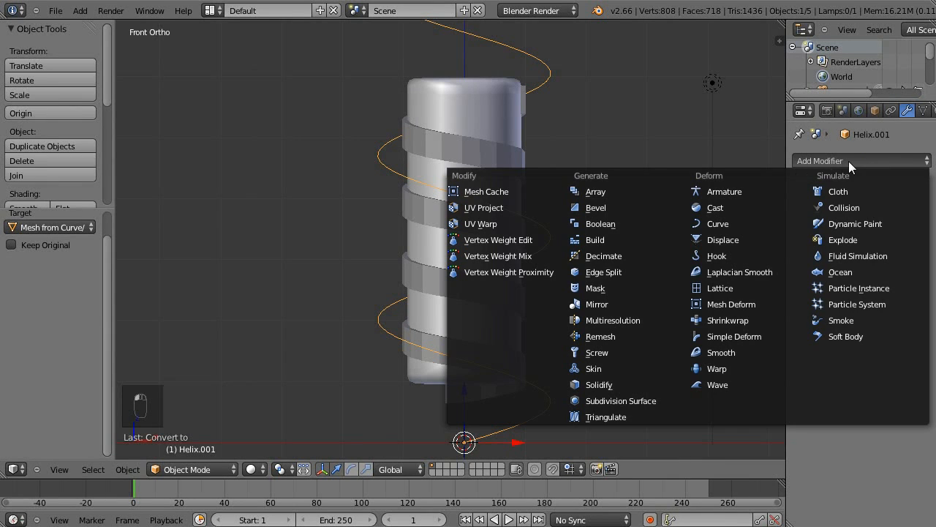
pyautogui.click(732, 319)
pyautogui.click(841, 244)
pyautogui.click(838, 265)
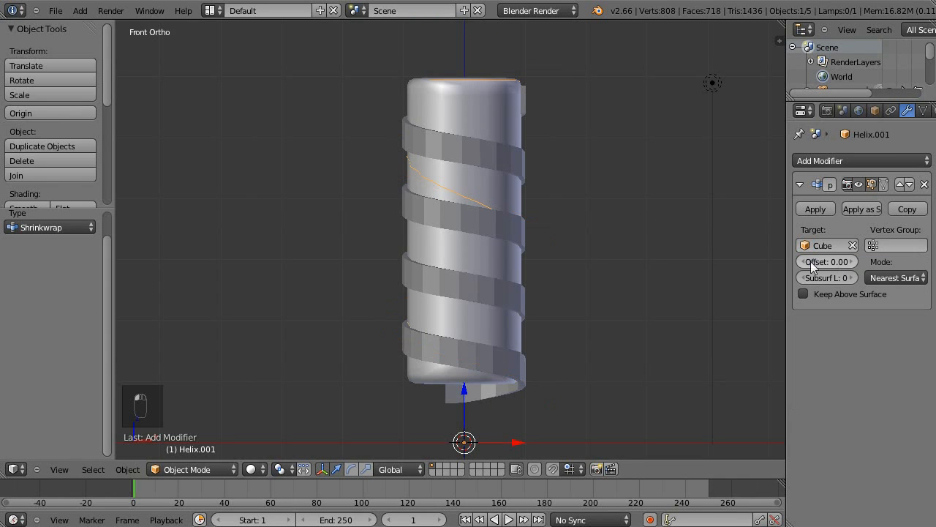
# Scale all of the second helix's vertices in X and Y only by a factor of 0.715.
pyautogui.press('Tab')
pyautogui.press('a')
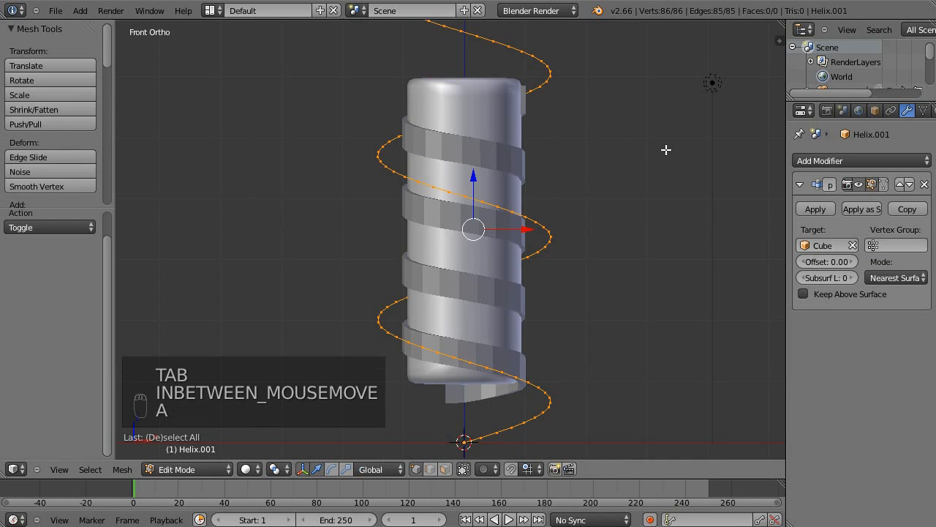
pyautogui.press('s')
pyautogui.hotkey('shift', 'z')
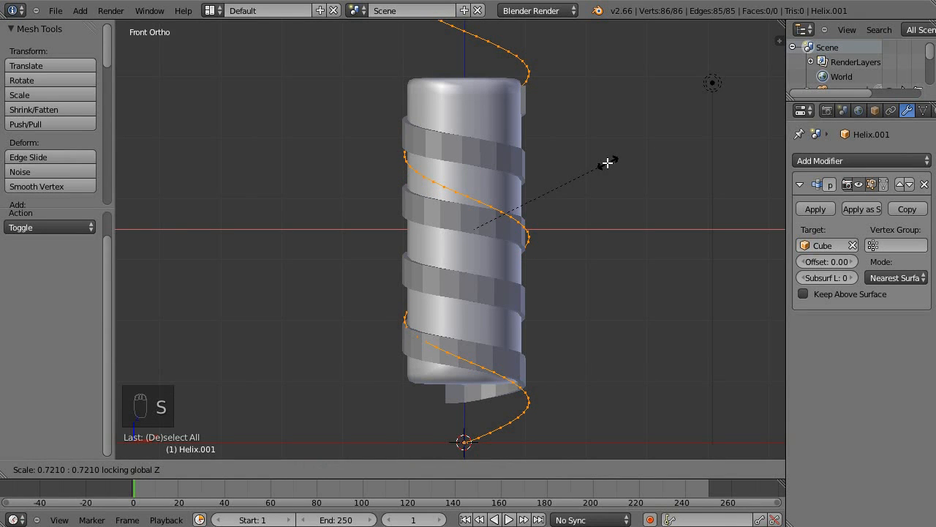
pyautogui.click(607, 162)
# Box-select the second helix's vertices above and below the column in wireframe and delete them.
pyautogui.press('z')
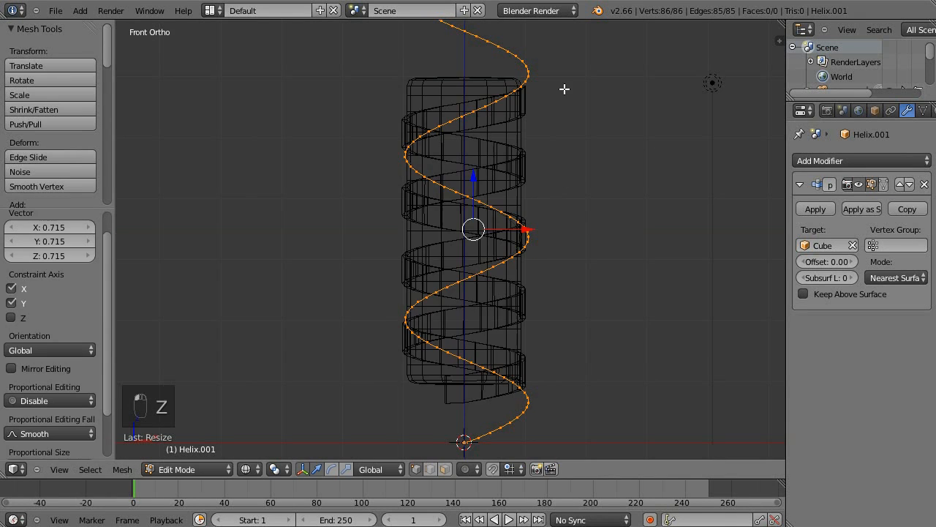
pyautogui.scroll(-1, 531, 160)
pyautogui.press('a')
pyautogui.press('b')
pyautogui.press('b')
pyautogui.moveTo(378, 36); pyautogui.dragTo(641, 114)
pyautogui.press('b')
pyautogui.moveTo(390, 355); pyautogui.dragTo(534, 420)
pyautogui.press('x')
pyautogui.click(543, 372)
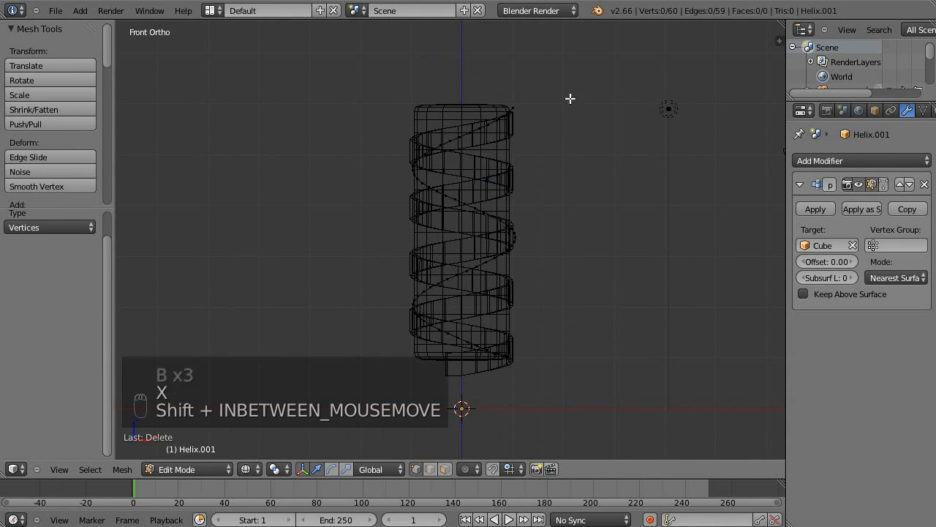
# Return to Object Mode and apply the Shrinkwrap modifier to the trimmed second helix.
pyautogui.keyDown('shift'); pyautogui.moveTo(570, 94); pyautogui.dragTo(557, 158, button='middle'); pyautogui.keyUp('shift')
pyautogui.press('a')
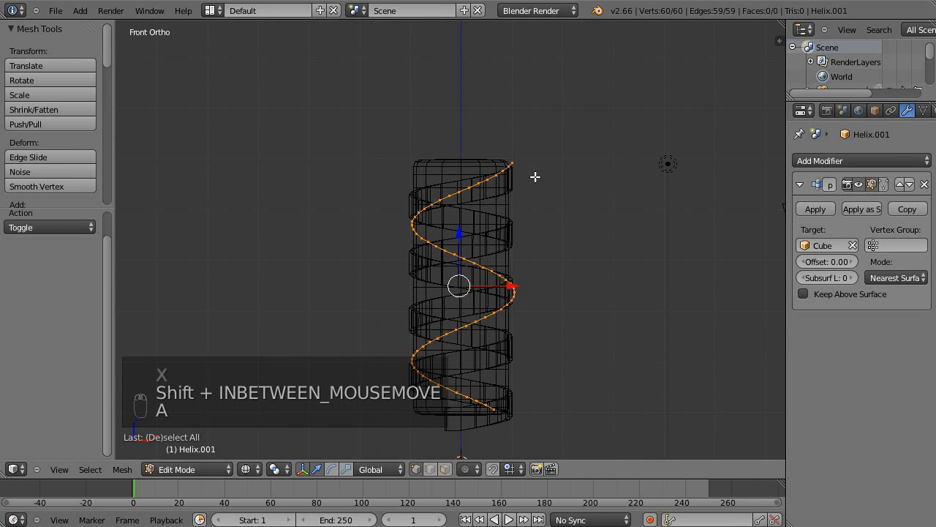
pyautogui.press('Tab')
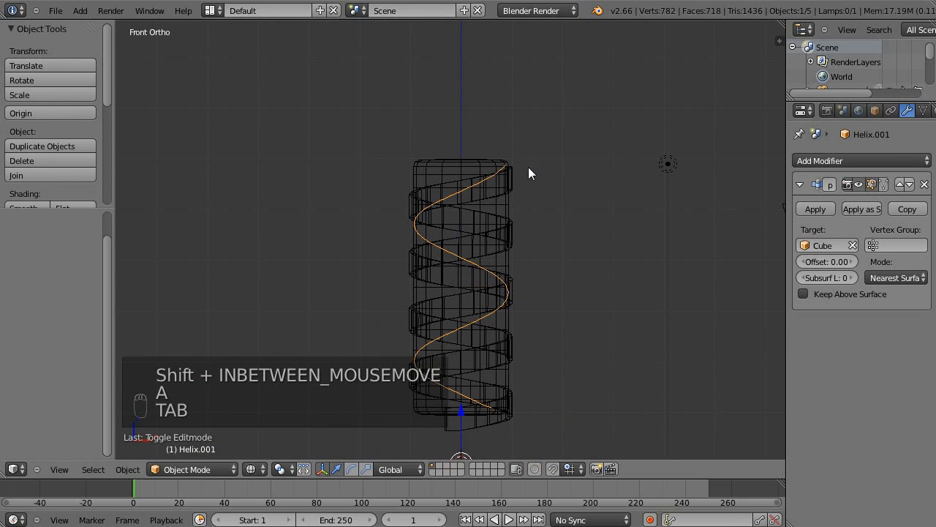
pyautogui.click(815, 208)
# Extrude all vertices of the second helix and move them 0.548 up along Z to form another ribbon.
pyautogui.press('a')
pyautogui.press('a')
pyautogui.rightClick(455, 183)
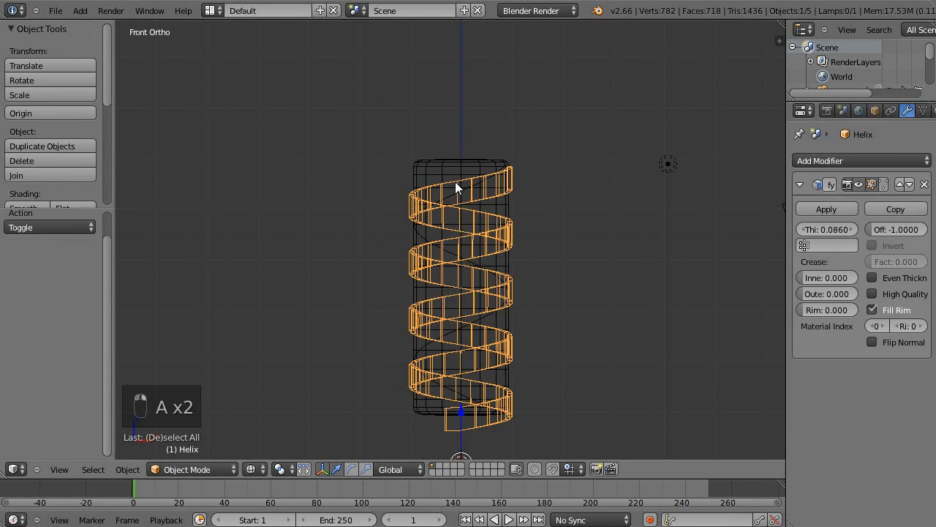
pyautogui.rightClick(512, 206)
pyautogui.rightClick(463, 188)
pyautogui.press('Tab')
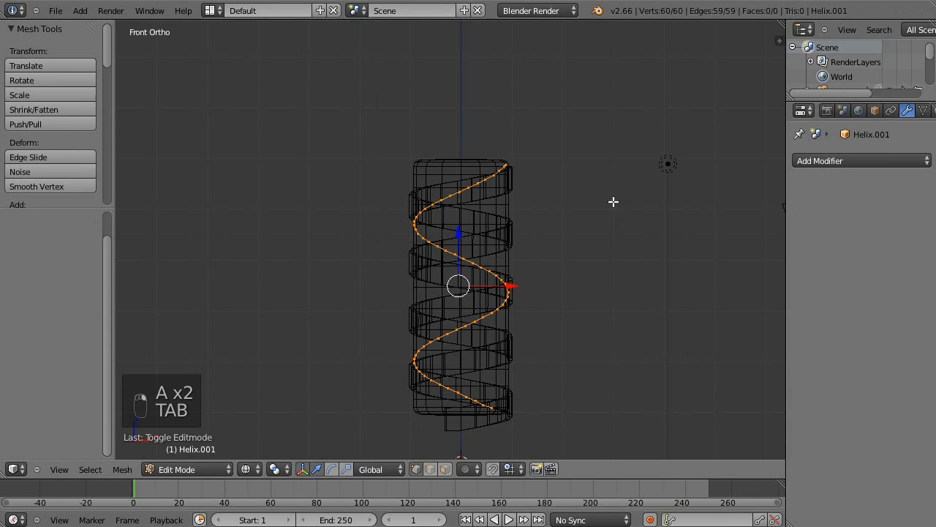
pyautogui.press('e')
pyautogui.click(561, 212)
pyautogui.press('e')
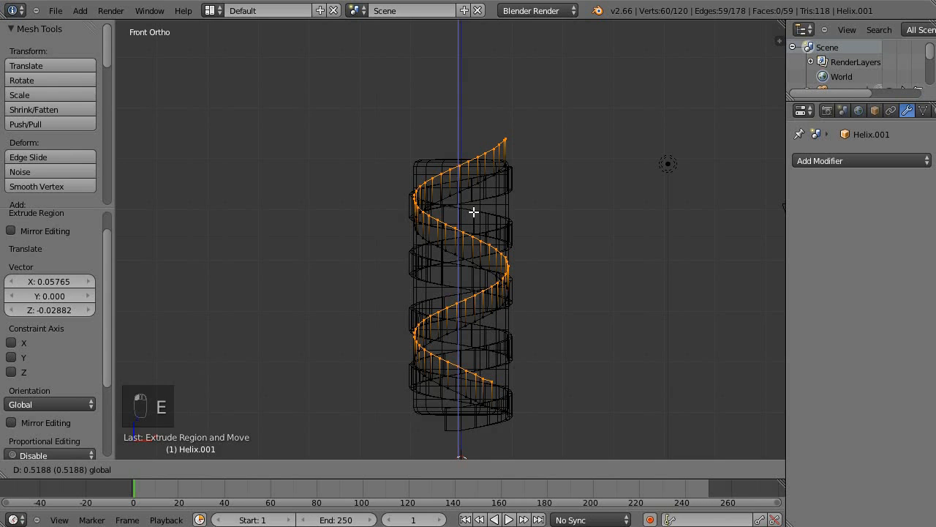
pyautogui.press('z')
pyautogui.click(479, 209)
pyautogui.press('z')
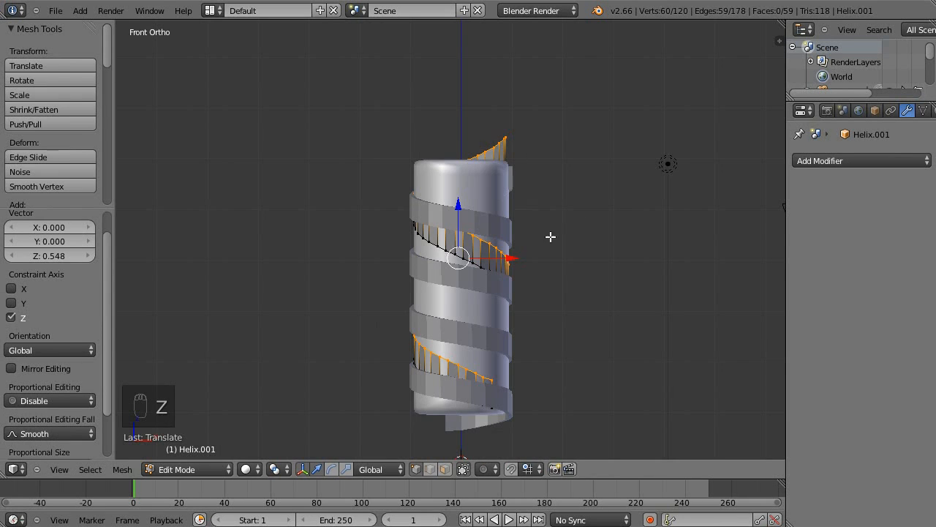
# Add a Solidify modifier to the second ribbon with a thickness of -0.062.
pyautogui.click(848, 162)
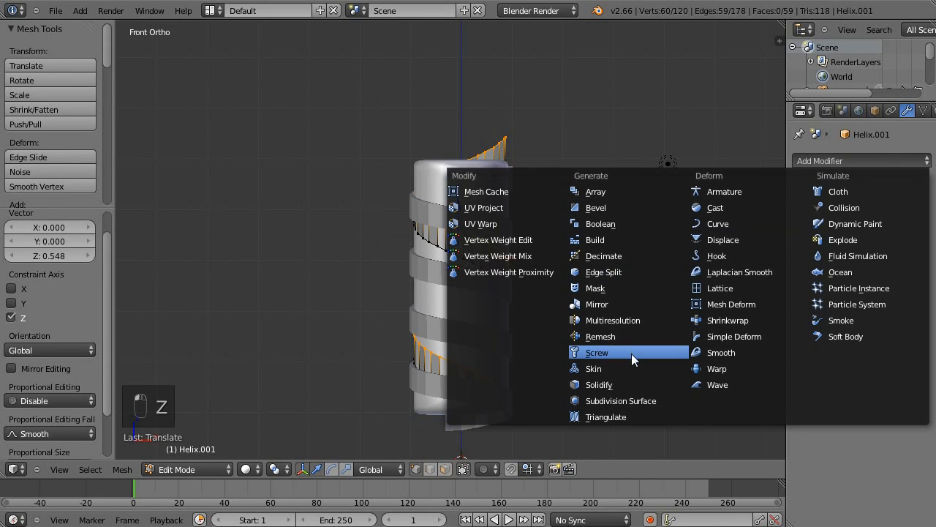
pyautogui.click(614, 384)
pyautogui.moveTo(618, 223)
pyautogui.mouseDown(button='middle')
pyautogui.moveTo(617, 213)
pyautogui.moveTo(619, 222)
pyautogui.mouseUp(button='middle')
pyautogui.moveTo(677, 226); pyautogui.dragTo(658, 235, button='middle')
pyautogui.moveTo(831, 236); pyautogui.dragTo(802, 229)
# Set the second ribbon's Solidify thickness to -0.05224 after checking close up where the two ribbons cross.
pyautogui.scroll(4, 579, 286)
pyautogui.keyDown('shift'); pyautogui.moveTo(560, 232); pyautogui.dragTo(532, 195, button='middle'); pyautogui.keyUp('shift')
pyautogui.scroll(3, 556, 235)
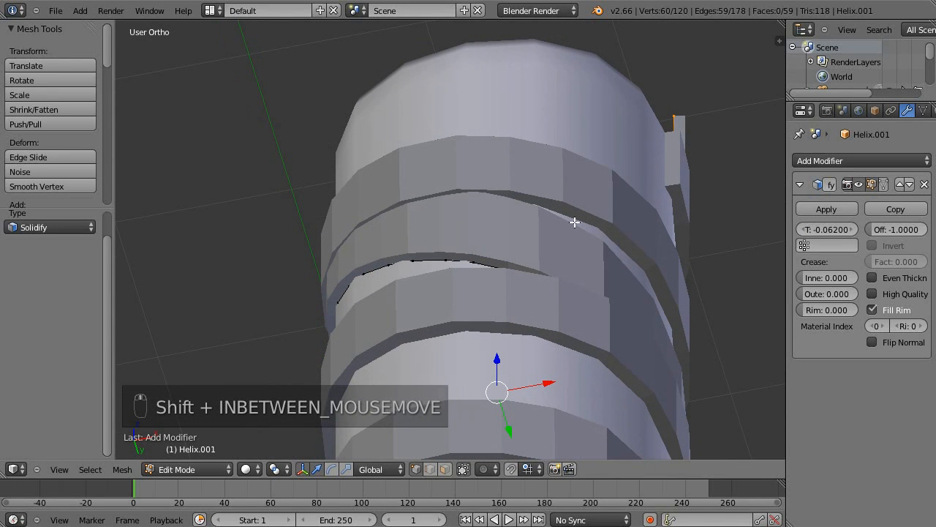
pyautogui.moveTo(674, 296); pyautogui.dragTo(313, 193, button='middle')
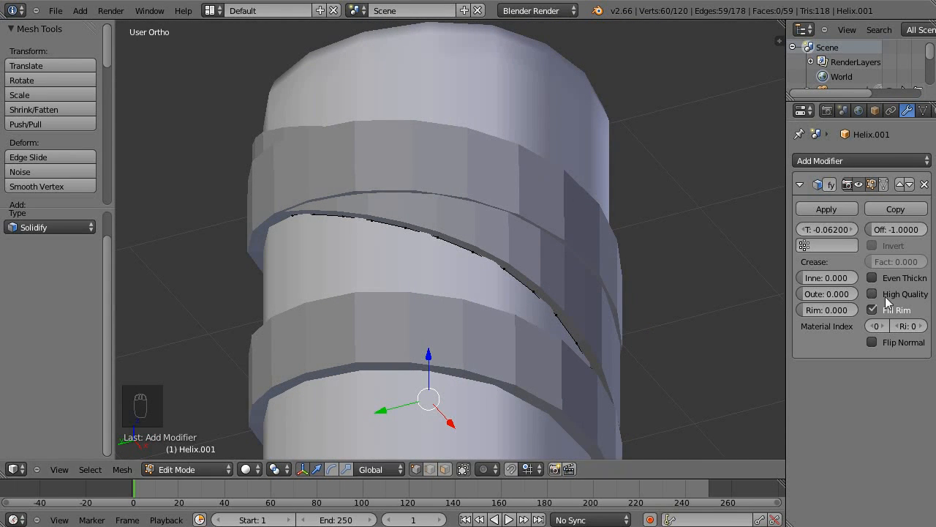
pyautogui.moveTo(836, 227)
pyautogui.mouseDown()
pyautogui.moveTo(842, 233)
pyautogui.moveTo(808, 242)
pyautogui.moveTo(853, 223)
pyautogui.mouseUp()
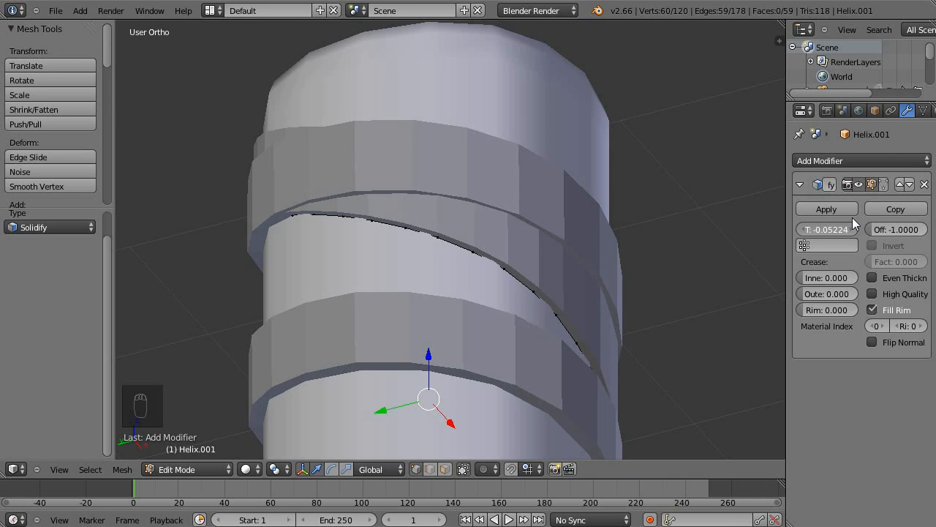
# Deselect the vertices and examine the second ribbon's crossings and its end above the column from several angles.
pyautogui.scroll(-4, 598, 268)
pyautogui.moveTo(640, 222); pyautogui.dragTo(461, 304, button='middle')
pyautogui.keyDown('shift'); pyautogui.moveTo(660, 324); pyautogui.dragTo(675, 214, button='middle'); pyautogui.keyUp('shift')
pyautogui.moveTo(587, 218); pyautogui.dragTo(677, 222, button='middle')
pyautogui.press('a')
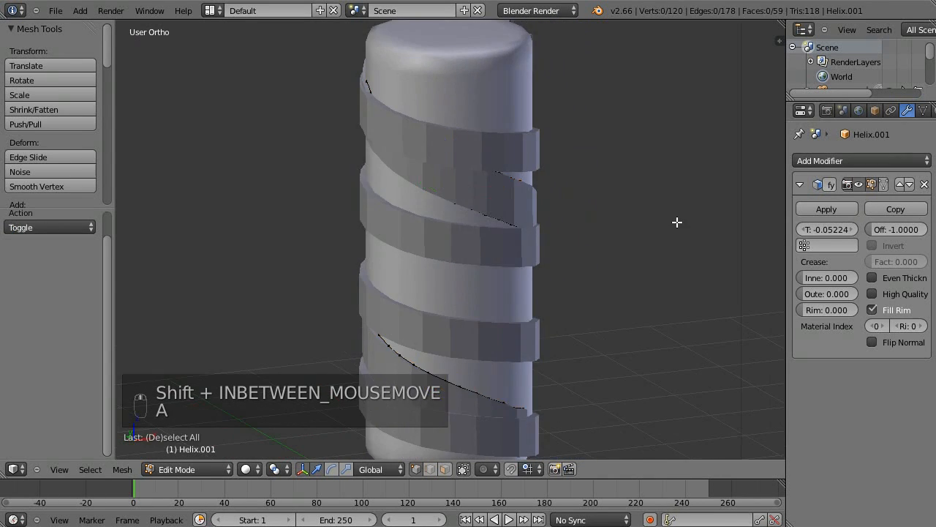
pyautogui.scroll(-1, 678, 222)
pyautogui.keyDown('shift'); pyautogui.moveTo(573, 290); pyautogui.dragTo(406, 327, button='middle'); pyautogui.keyUp('shift')
pyautogui.keyDown('shift'); pyautogui.moveTo(524, 292); pyautogui.dragTo(531, 229, button='middle'); pyautogui.keyUp('shift')
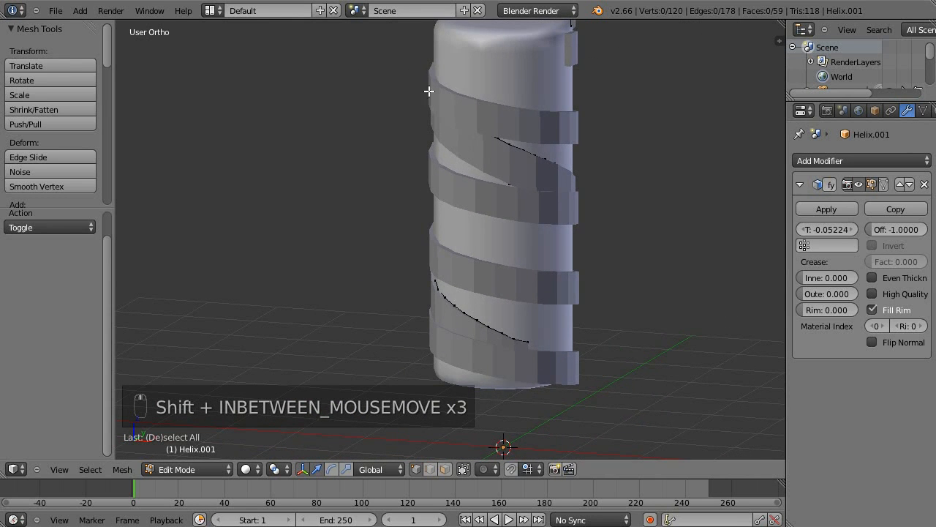
pyautogui.keyDown('shift'); pyautogui.moveTo(447, 73); pyautogui.dragTo(495, 138, button='middle'); pyautogui.keyUp('shift')
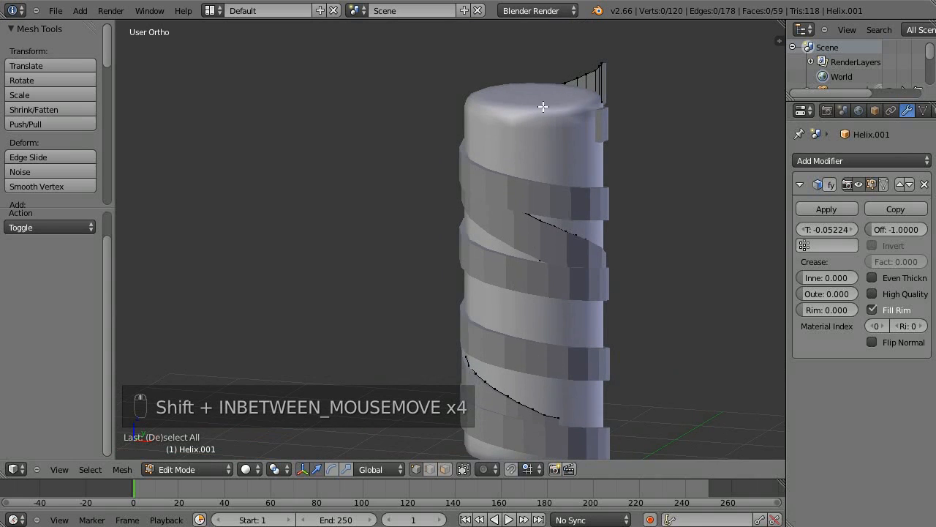
pyautogui.keyDown('shift'); pyautogui.moveTo(595, 393); pyautogui.dragTo(581, 373, button='middle'); pyautogui.keyUp('shift')
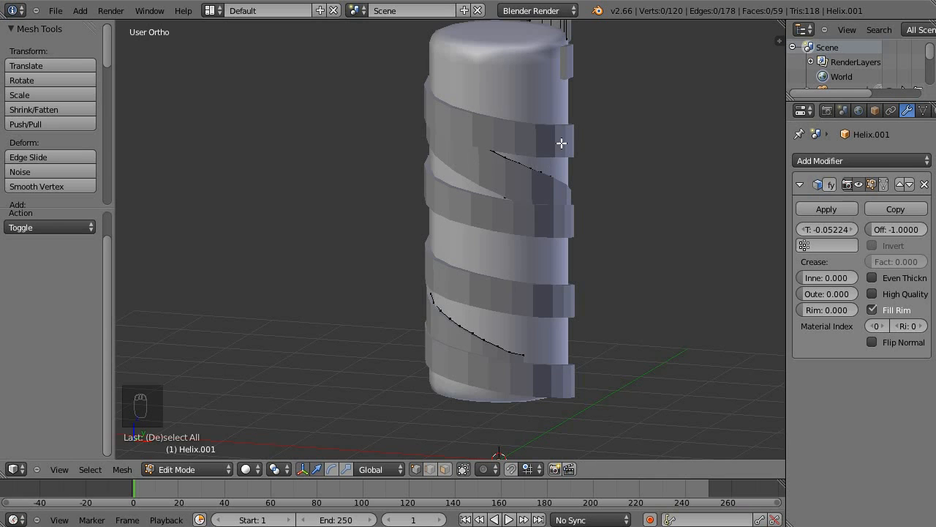
pyautogui.keyDown('shift'); pyautogui.moveTo(604, 87); pyautogui.dragTo(614, 114, button='middle'); pyautogui.keyUp('shift')
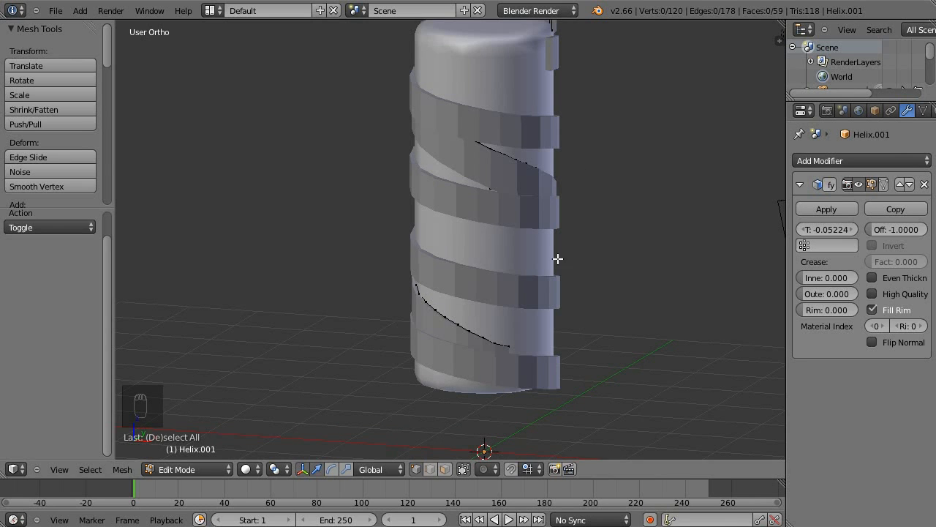
pyautogui.keyDown('shift'); pyautogui.moveTo(641, 299); pyautogui.dragTo(709, 333, button='middle'); pyautogui.keyUp('shift')
pyautogui.keyDown('shift'); pyautogui.moveTo(679, 297); pyautogui.dragTo(590, 278, button='middle'); pyautogui.keyUp('shift')
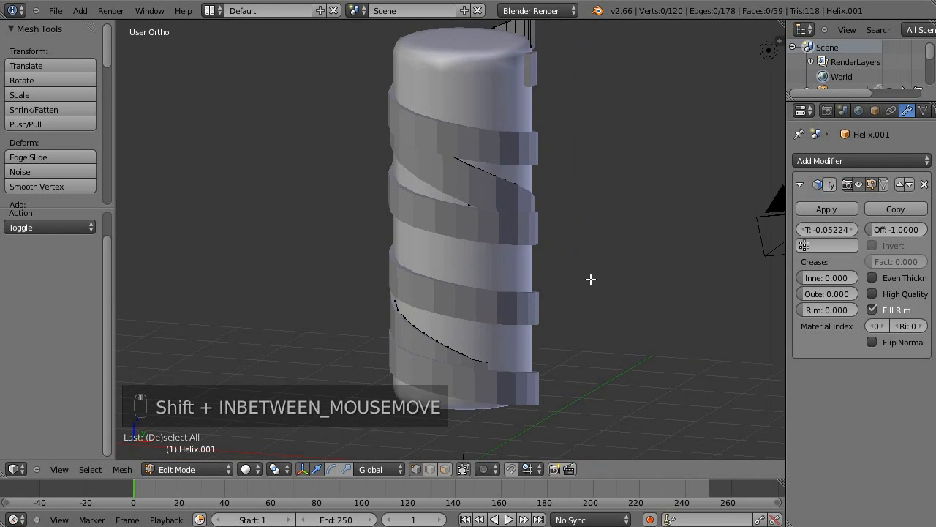
pyautogui.moveTo(607, 176); pyautogui.dragTo(376, 188, button='middle')
pyautogui.moveTo(493, 248); pyautogui.dragTo(436, 291, button='middle')
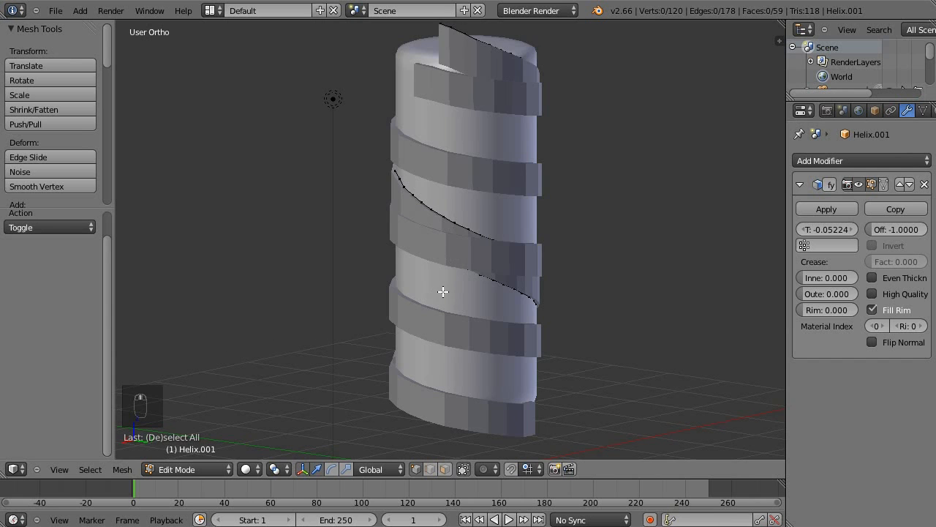
# Leave Edit Mode and add a third 3D helix curve from Curves Galore in front view.
pyautogui.press('KP_1')
pyautogui.hotkey('shift', 'a')
pyautogui.press('Tab')
pyautogui.hotkey('shift', 'a')
pyautogui.moveTo(365, 280)
pyautogui.moveTo(443, 353)
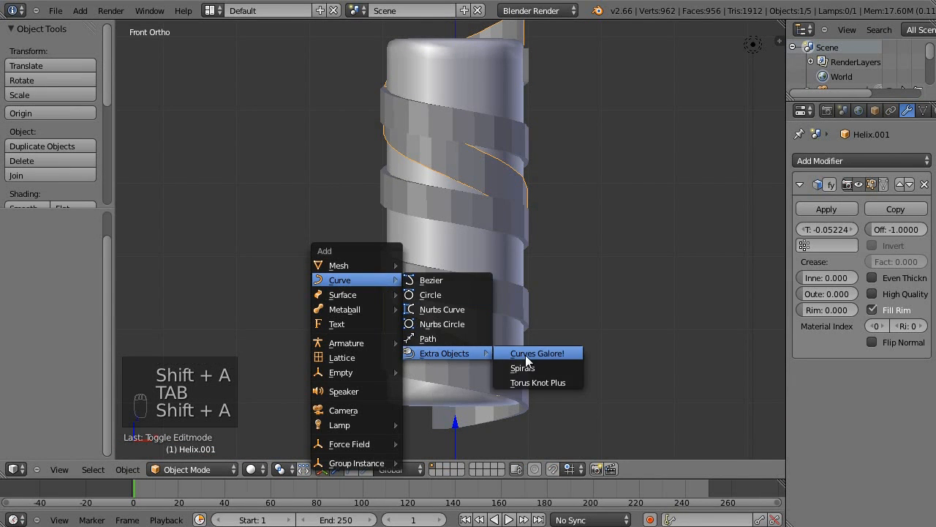
pyautogui.click(523, 356)
pyautogui.keyDown('shift'); pyautogui.moveTo(503, 322); pyautogui.dragTo(401, 352, button='middle'); pyautogui.keyUp('shift')
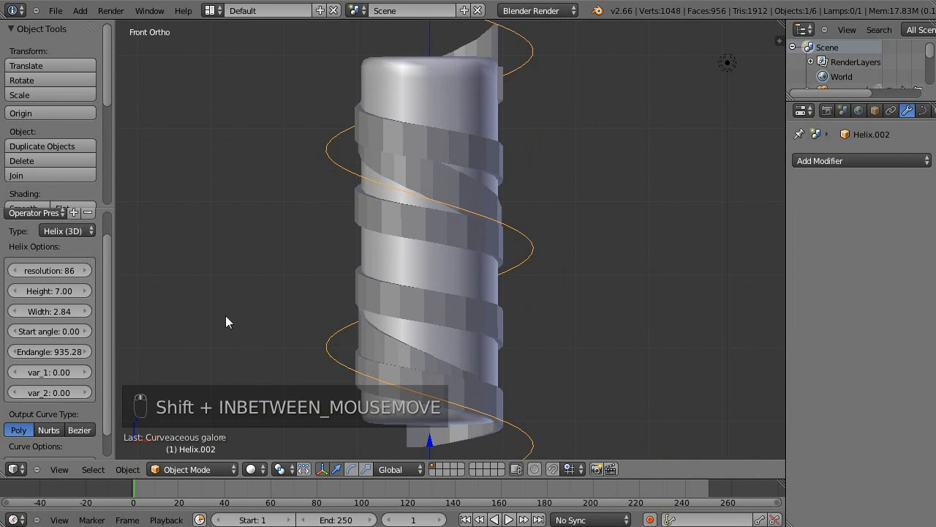
# Set the third helix's start angle to 1786.40 and end angle to -306.24, reversing its winding direction.
pyautogui.keyDown('shift'); pyautogui.moveTo(215, 303); pyautogui.dragTo(226, 242, button='middle'); pyautogui.keyUp('shift')
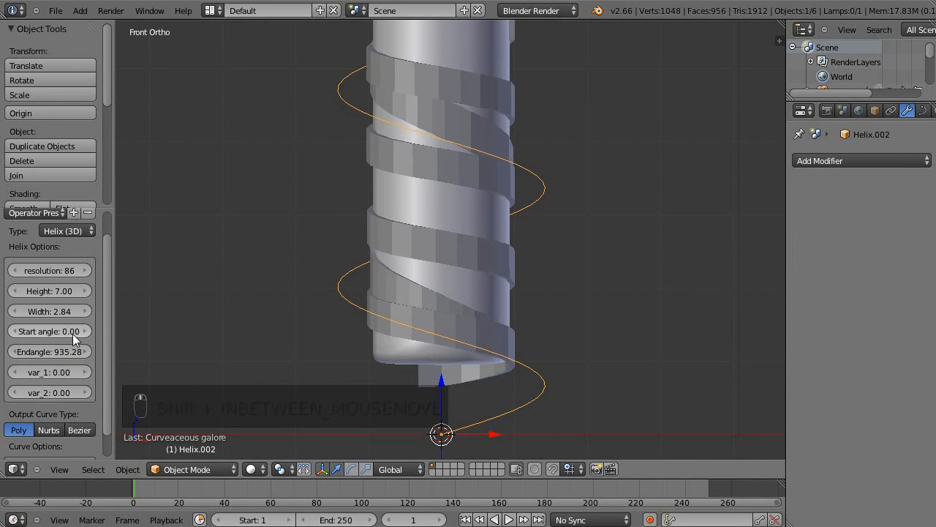
pyautogui.moveTo(37, 333); pyautogui.dragTo(156, 323)
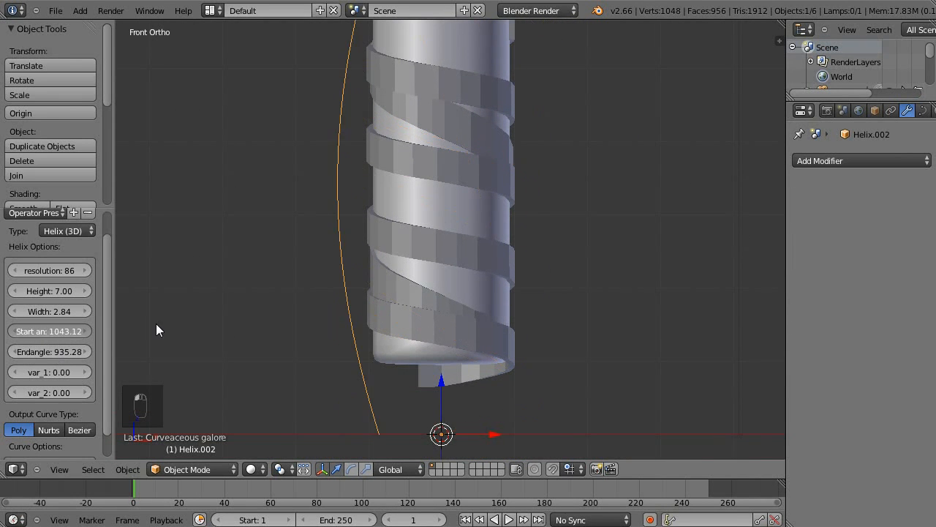
pyautogui.moveTo(77, 352); pyautogui.dragTo(35, 356)
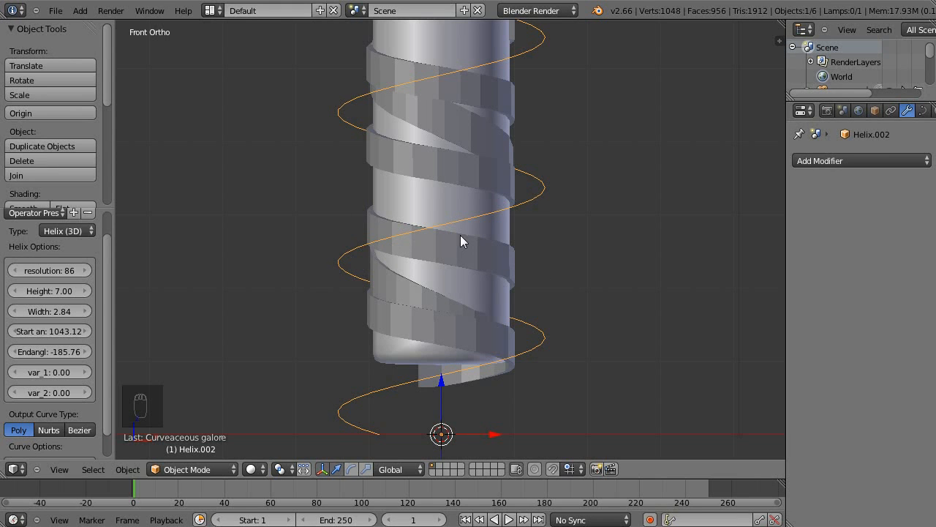
pyautogui.keyDown('shift'); pyautogui.moveTo(436, 254); pyautogui.dragTo(370, 227, button='middle'); pyautogui.keyUp('shift')
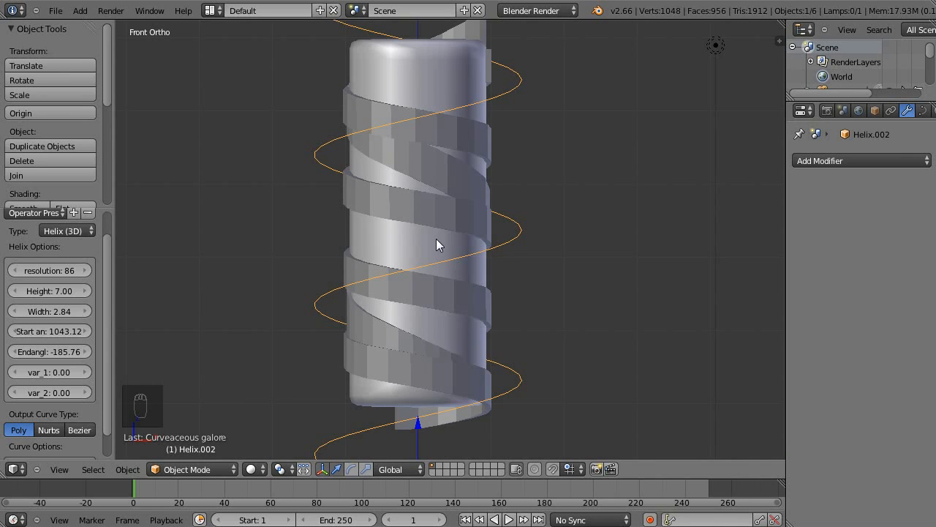
pyautogui.keyDown('shift'); pyautogui.moveTo(479, 165); pyautogui.dragTo(275, 296, button='middle'); pyautogui.keyUp('shift')
pyautogui.moveTo(58, 352); pyautogui.dragTo(20, 369)
pyautogui.moveTo(45, 331); pyautogui.dragTo(147, 316)
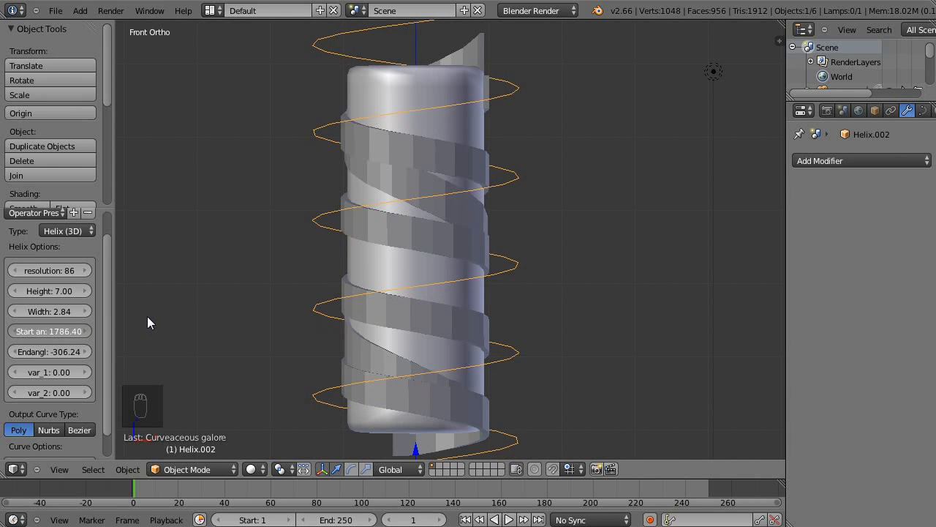
# Convert the third helix curve to a mesh.
pyautogui.keyDown('shift'); pyautogui.moveTo(575, 322); pyautogui.dragTo(588, 301, button='middle'); pyautogui.keyUp('shift')
pyautogui.scroll(-1, 615, 271)
pyautogui.press('Tab')
pyautogui.press('Tab')
pyautogui.hotkey('alt', 'c')
pyautogui.click(423, 161)
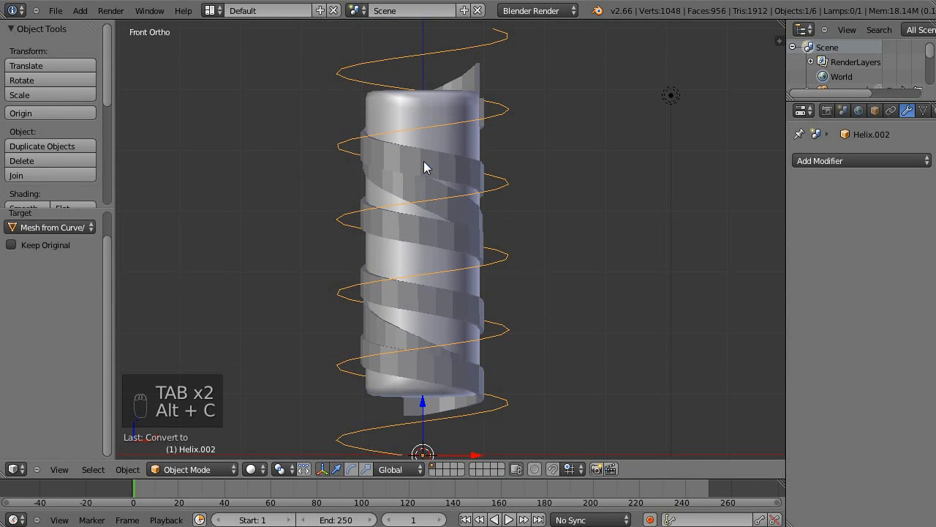
# Add a Shrinkwrap modifier to the third helix with the Cube column as its target.
pyautogui.click(841, 159)
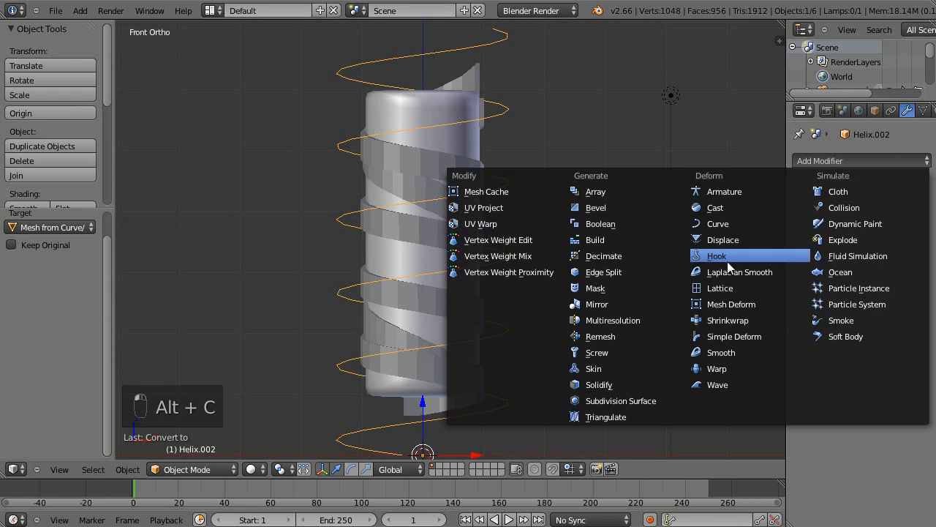
pyautogui.click(735, 320)
pyautogui.click(831, 246)
pyautogui.click(827, 263)
# Scale all vertices of the third helix to 0.686 in X and Y, leaving Z locked.
pyautogui.press('Tab')
pyautogui.press('a')
pyautogui.press('a')
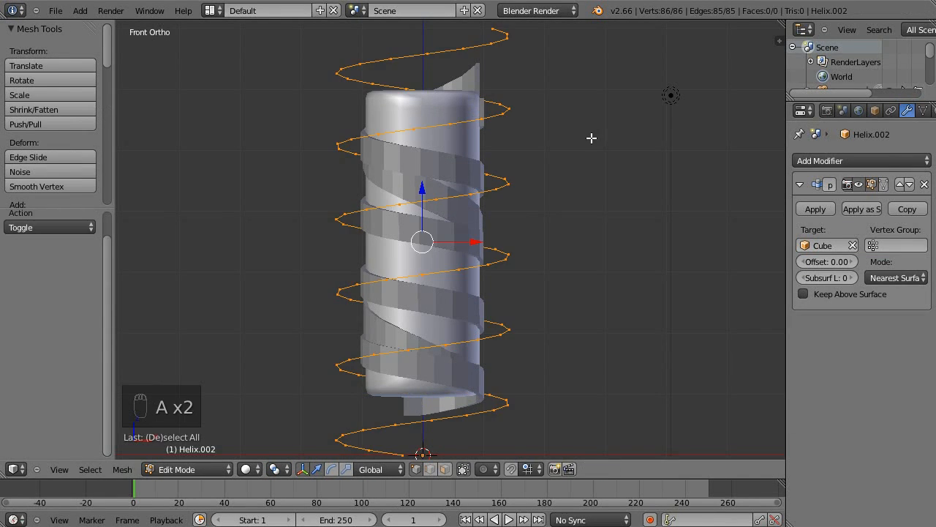
pyautogui.press('s')
pyautogui.hotkey('shift', 'z')
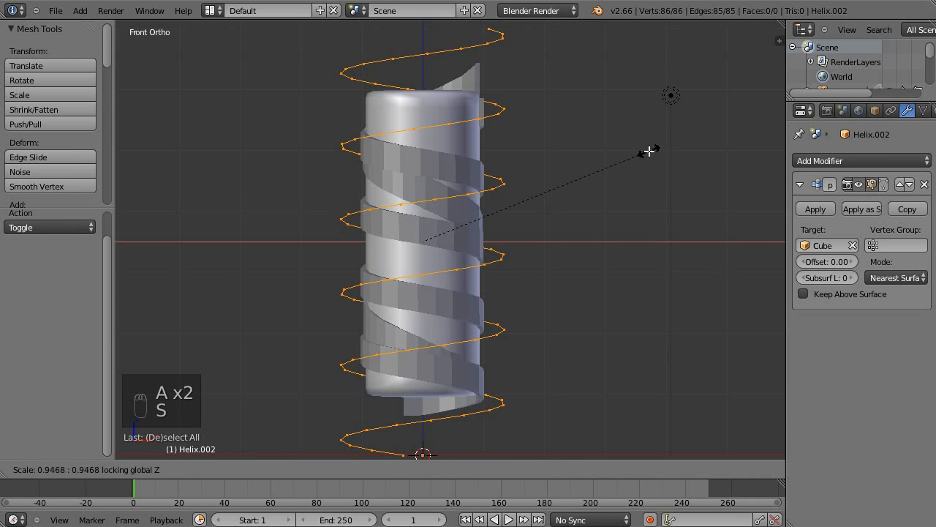
pyautogui.click(583, 166)
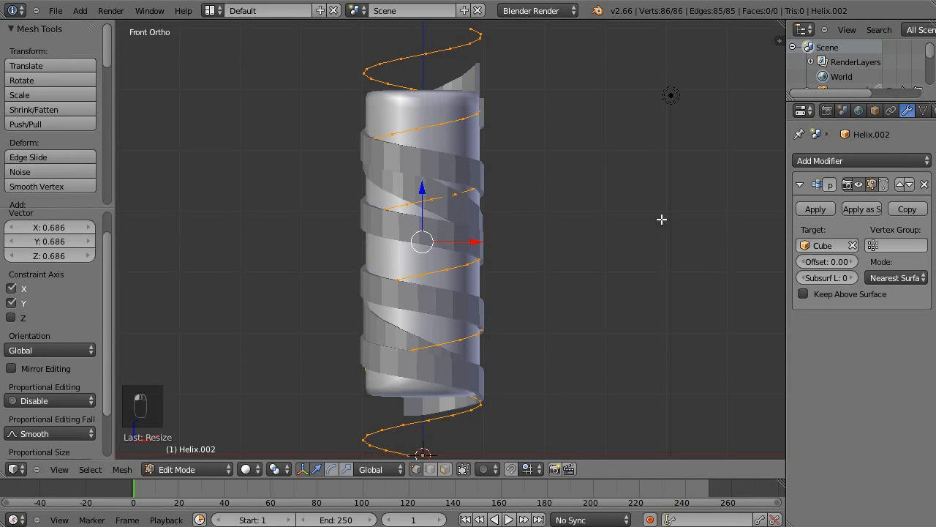
# Delete the third helix's vertices that extend above and below the column, selecting them in wireframe shading.
pyautogui.scroll(-2, 512, 224)
pyautogui.press('a')
pyautogui.press('z')
pyautogui.press('b')
pyautogui.moveTo(313, 53); pyautogui.dragTo(514, 137)
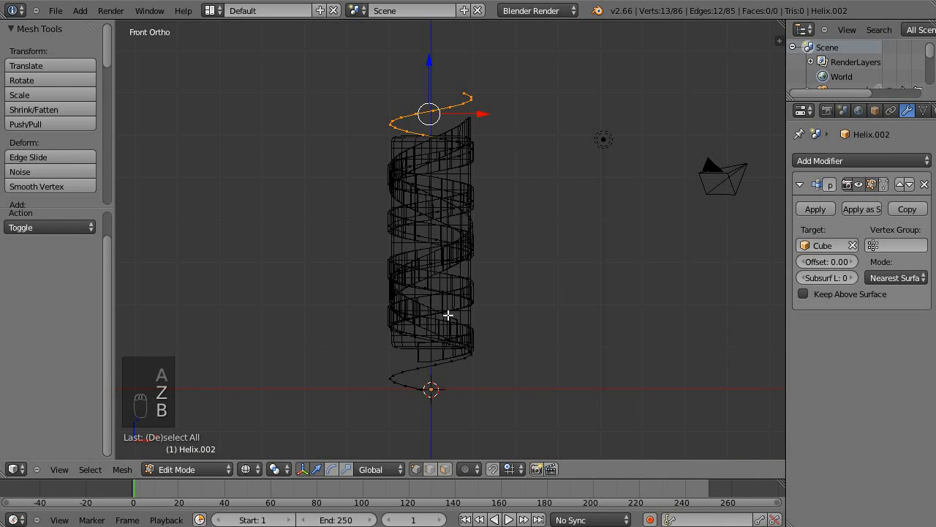
pyautogui.press('b')
pyautogui.moveTo(377, 344); pyautogui.dragTo(505, 410)
pyautogui.press('x')
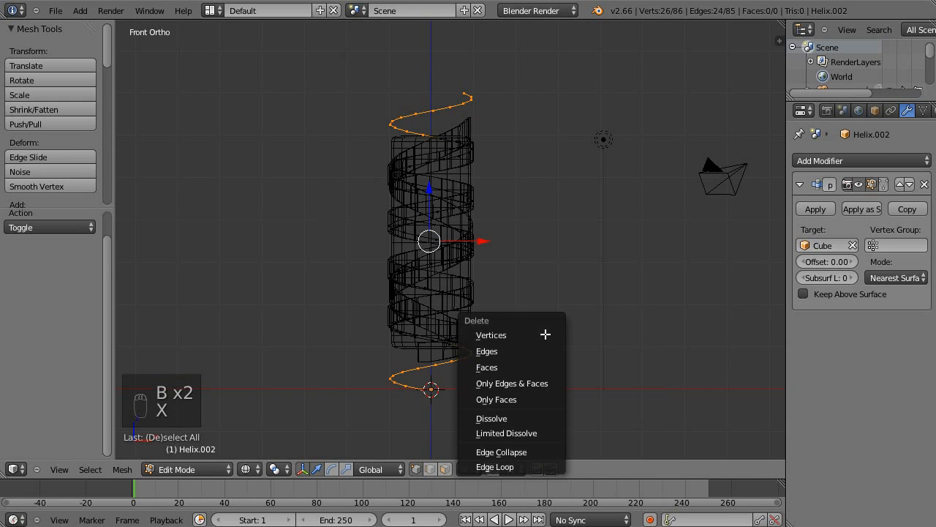
pyautogui.click(545, 334)
pyautogui.keyDown('shift'); pyautogui.moveTo(473, 190); pyautogui.dragTo(445, 257, button='middle'); pyautogui.keyUp('shift')
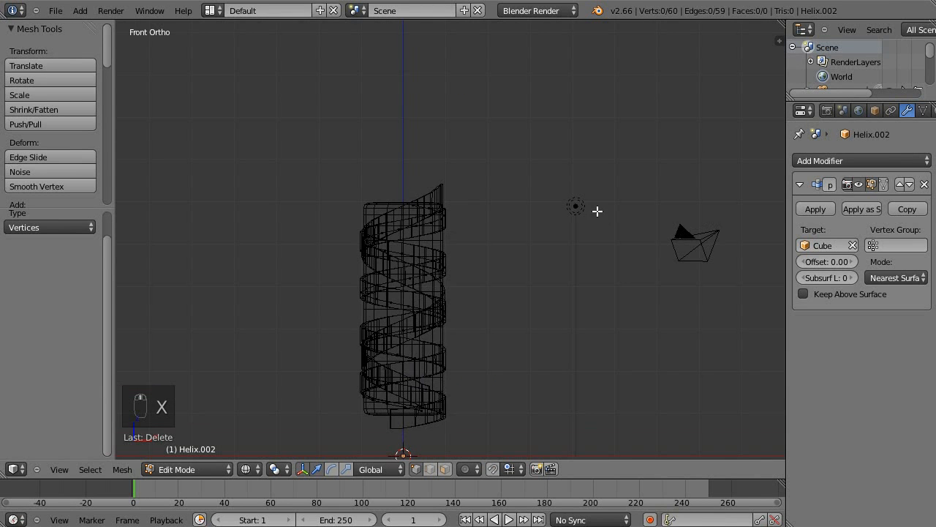
# Extrude all vertices of the third helix and move them -0.576 along Z to form a ribbon.
pyautogui.keyDown('shift'); pyautogui.moveTo(595, 213); pyautogui.dragTo(588, 183, button='middle'); pyautogui.keyUp('shift')
pyautogui.scroll(2, 578, 219)
pyautogui.press('a')
pyautogui.press('e')
pyautogui.click(493, 112)
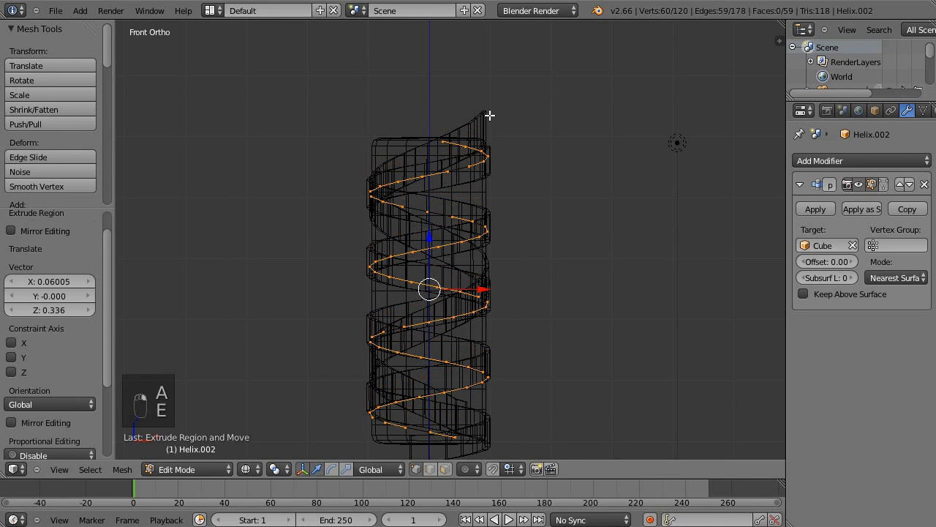
pyautogui.press('e')
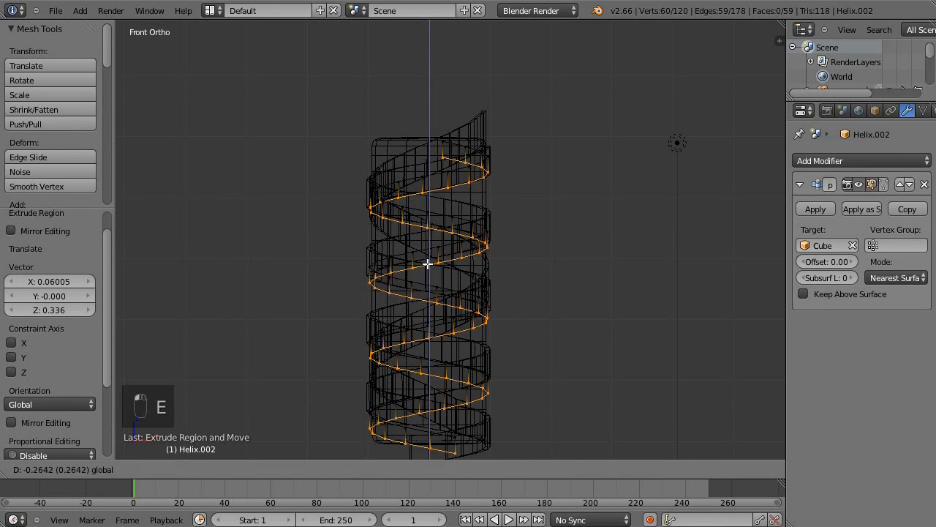
pyautogui.click(428, 281)
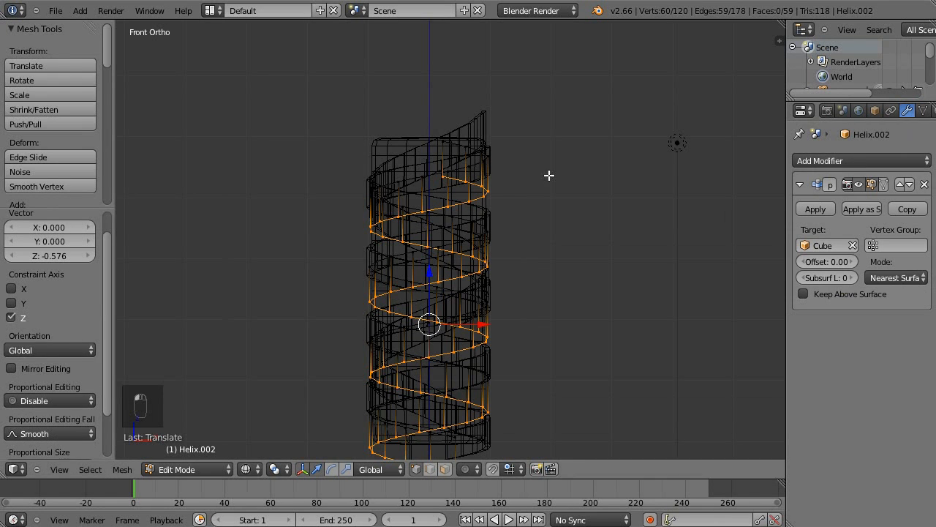
# Apply the third ribbon's Shrinkwrap modifier, add a Solidify modifier and return to solid shading.
pyautogui.press('Tab')
pyautogui.click(815, 209)
pyautogui.click(836, 160)
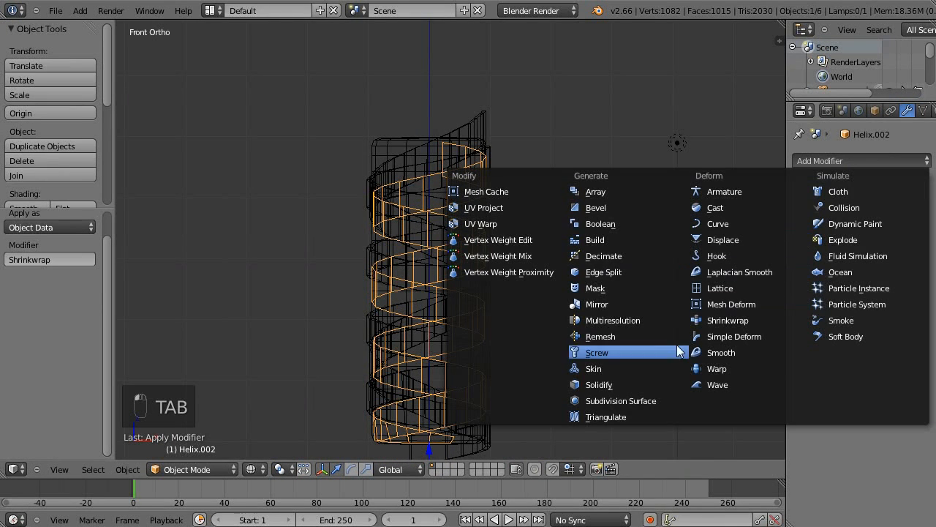
pyautogui.click(634, 383)
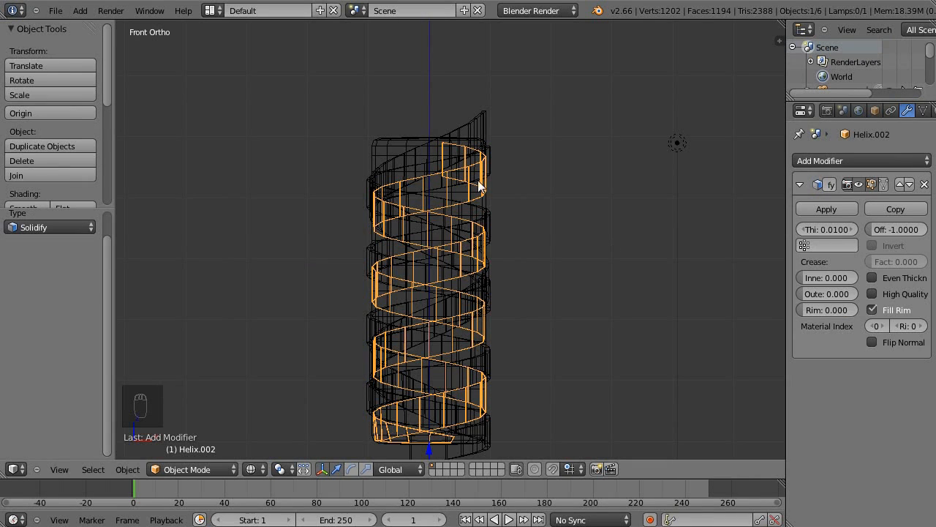
pyautogui.keyDown('shift'); pyautogui.moveTo(583, 188); pyautogui.dragTo(636, 199, button='middle'); pyautogui.keyUp('shift')
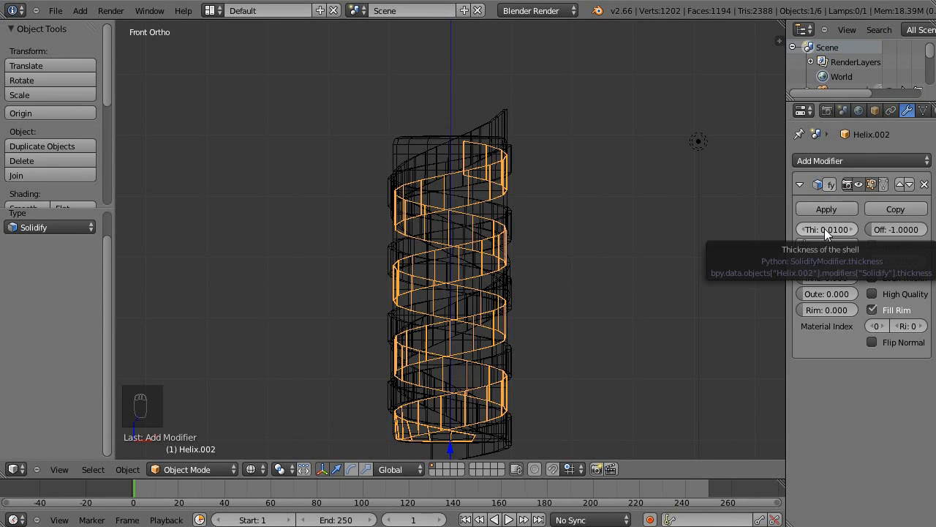
pyautogui.press('z')
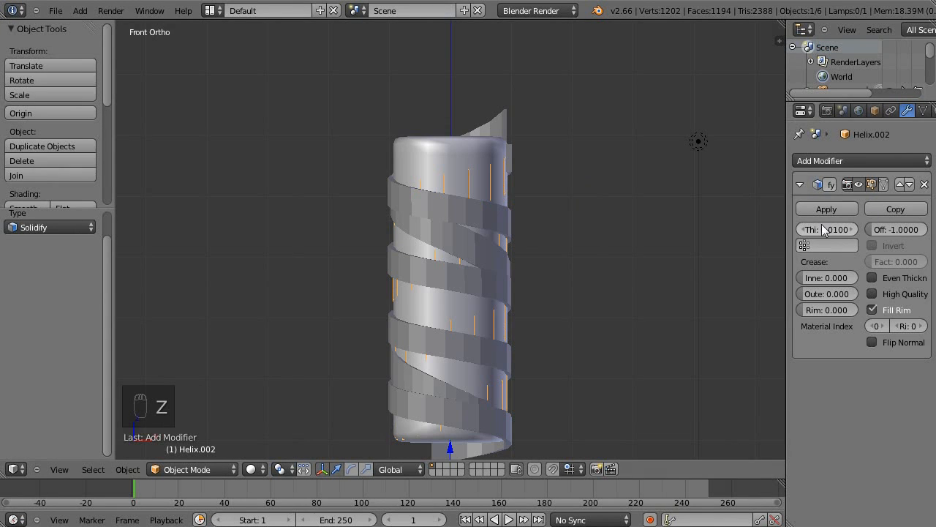
# Try a Solidify thickness of 2.0653 on the third ribbon.
pyautogui.moveTo(825, 239)
pyautogui.mouseDown()
pyautogui.moveTo(842, 229)
pyautogui.moveTo(824, 229)
pyautogui.moveTo(837, 229)
pyautogui.mouseUp()
pyautogui.moveTo(545, 308); pyautogui.dragTo(600, 242, button='middle')
pyautogui.press('Tab')
pyautogui.press('a')
pyautogui.press('a')
pyautogui.press('Tab')
pyautogui.press('Tab')
pyautogui.moveTo(577, 182); pyautogui.dragTo(533, 209, button='middle')
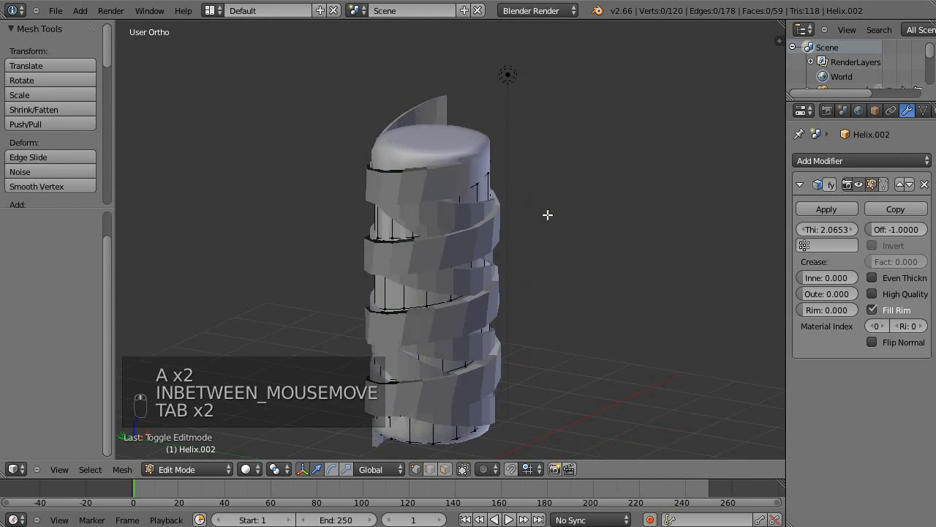
# Inspect the thickened third ribbon up close in wireframe and solid shading, and reselect it in Object Mode.
pyautogui.scroll(6, 533, 210)
pyautogui.moveTo(587, 196); pyautogui.dragTo(635, 166, button='middle')
pyautogui.press('z')
pyautogui.moveTo(634, 198)
pyautogui.mouseDown(button='middle')
pyautogui.moveTo(587, 217)
pyautogui.moveTo(635, 191)
pyautogui.moveTo(708, 213)
pyautogui.moveTo(669, 199)
pyautogui.moveTo(658, 177)
pyautogui.mouseUp(button='middle')
pyautogui.press('z')
pyautogui.press('Tab')
pyautogui.press('a')
pyautogui.rightClick(465, 158)
pyautogui.rightClick(514, 204)
pyautogui.rightClick(564, 218)
pyautogui.rightClick(564, 218)
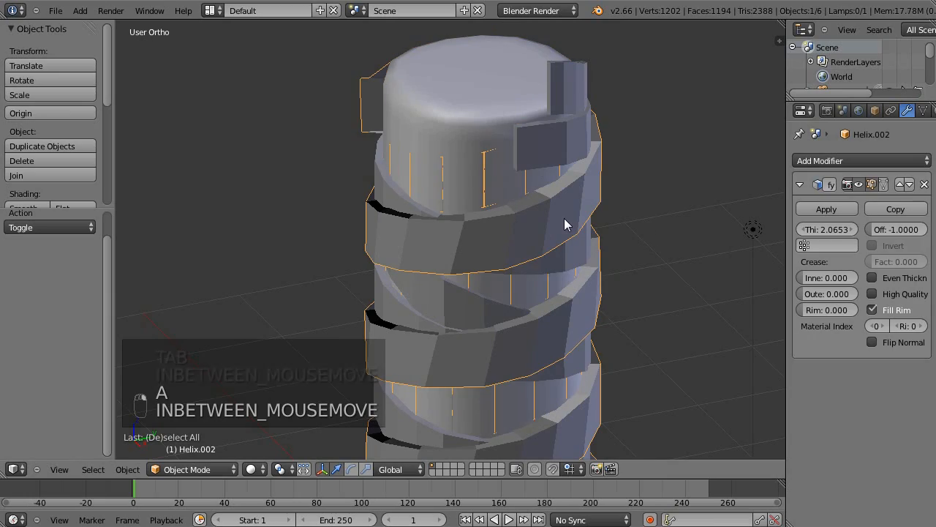
# Set the third ribbon's Solidify thickness to -0.1362, checking how it overlaps the other ribbons.
pyautogui.press('Tab')
pyautogui.press('Tab')
pyautogui.press('z')
pyautogui.moveTo(564, 201); pyautogui.dragTo(318, 66, button='middle')
pyautogui.moveTo(839, 227); pyautogui.dragTo(655, 206)
pyautogui.press('z')
pyautogui.moveTo(656, 207)
pyautogui.mouseDown(button='middle')
pyautogui.moveTo(646, 166)
pyautogui.moveTo(621, 146)
pyautogui.mouseUp(button='middle')
pyautogui.moveTo(831, 225)
pyautogui.mouseDown()
pyautogui.moveTo(801, 231)
pyautogui.moveTo(821, 228)
pyautogui.moveTo(814, 231)
pyautogui.mouseUp()
pyautogui.moveTo(619, 198); pyautogui.dragTo(526, 196, button='middle')
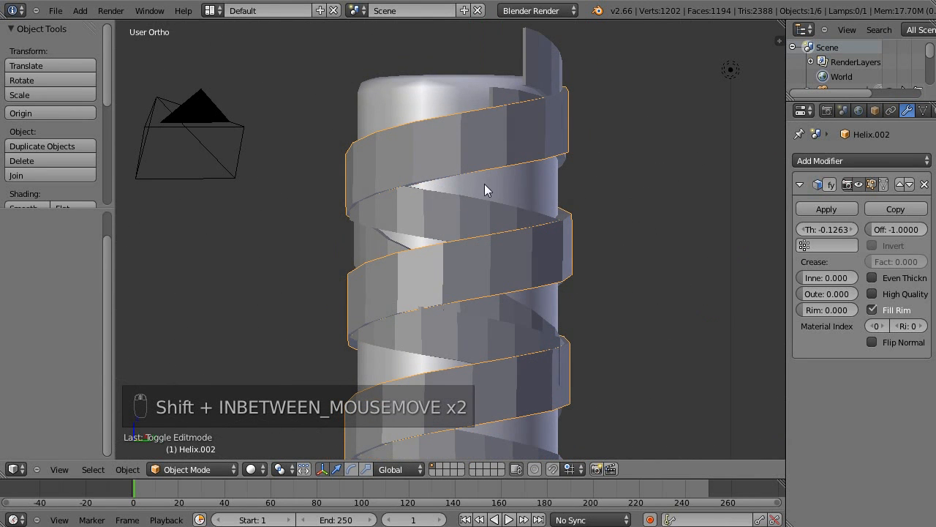
pyautogui.keyDown('shift'); pyautogui.moveTo(831, 232); pyautogui.dragTo(810, 216); pyautogui.keyUp('shift')
pyautogui.moveTo(661, 189); pyautogui.dragTo(764, 212, button='middle')
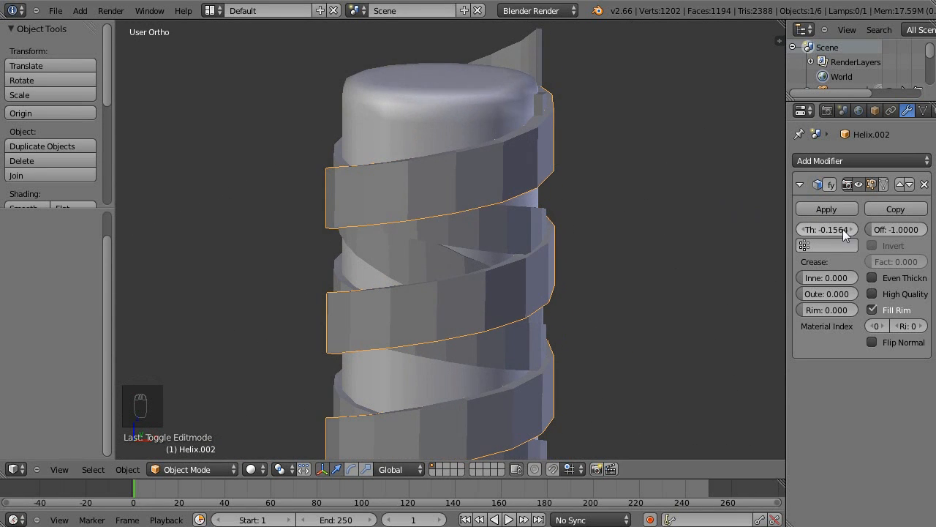
pyautogui.moveTo(838, 233); pyautogui.dragTo(855, 225)
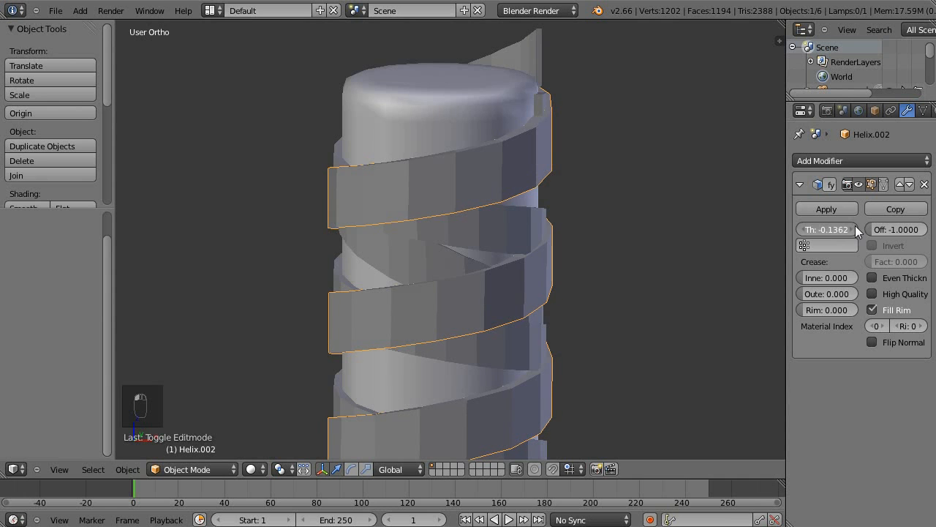
# Deselect everything and examine the crossings of the three ribbons around the column from several angles.
pyautogui.press('Tab')
pyautogui.press('a')
pyautogui.press('a')
pyautogui.scroll(-3, 624, 192)
pyautogui.moveTo(633, 278); pyautogui.dragTo(558, 247, button='middle')
pyautogui.scroll(5, 552, 242)
pyautogui.press('Tab')
pyautogui.press('a')
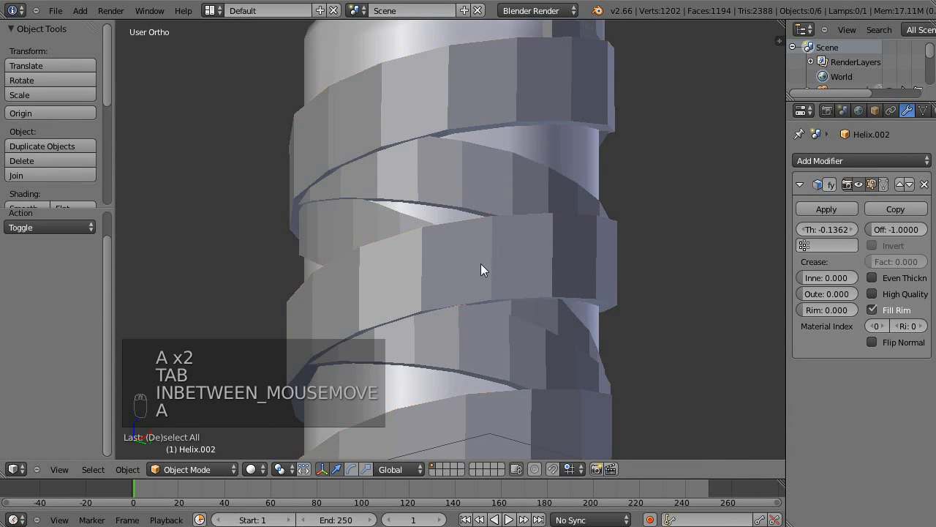
pyautogui.keyDown('shift'); pyautogui.moveTo(499, 250); pyautogui.dragTo(538, 133, button='middle'); pyautogui.keyUp('shift')
pyautogui.scroll(-3, 543, 359)
pyautogui.scroll(-3, 464, 239)
pyautogui.moveTo(498, 244); pyautogui.dragTo(622, 285, button='middle')
pyautogui.scroll(2, 577, 147)
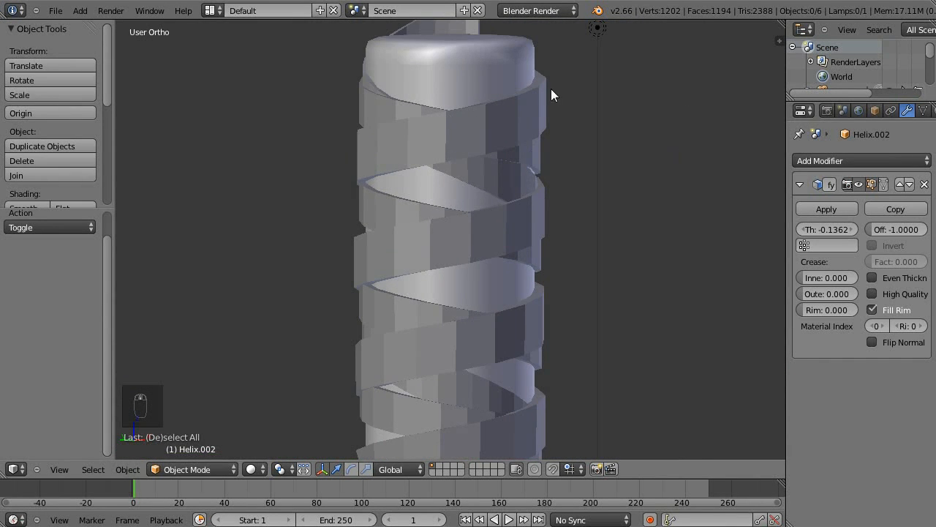
# Select the third ribbon and apply its Solidify modifier.
pyautogui.rightClick(508, 107)
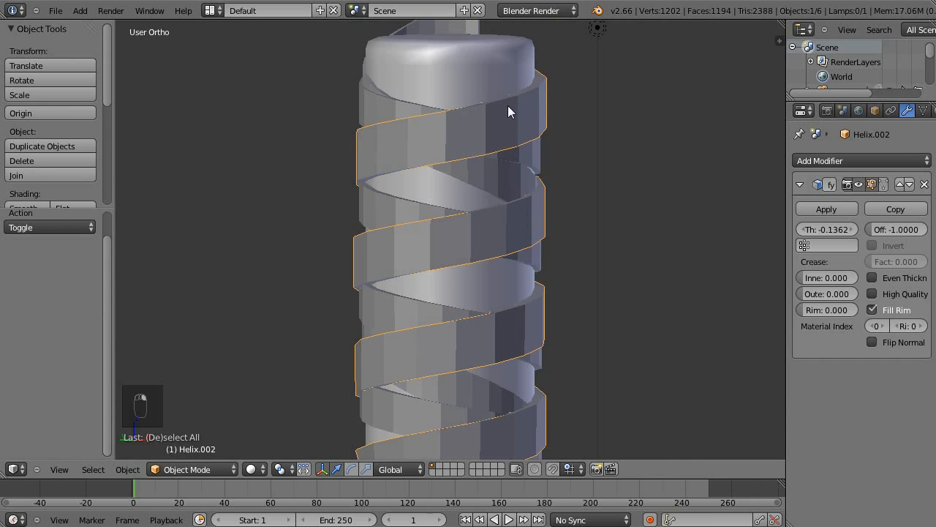
pyautogui.click(826, 209)
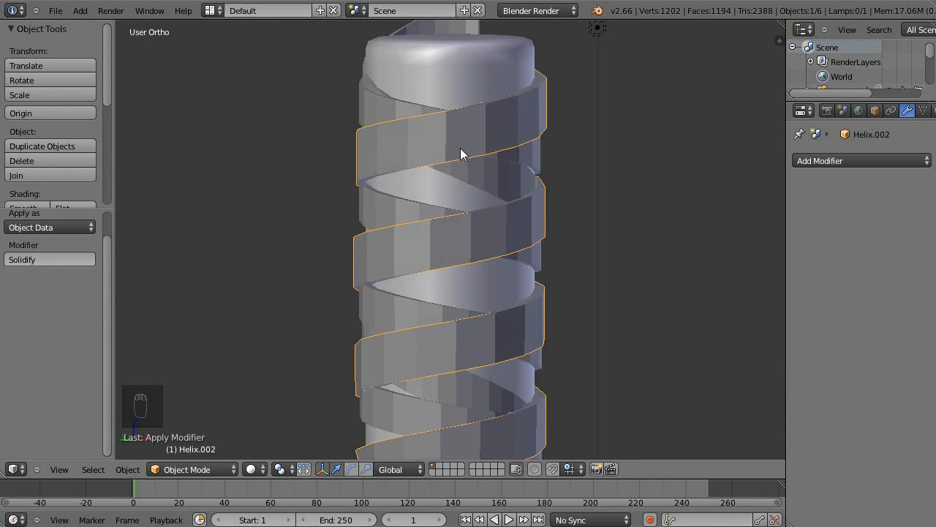
# Add a level 2 Subdivision Surface to the third ribbon and insert loop cuts close to its upper and lower edges.
pyautogui.hotkey('ctrl', '2')
pyautogui.moveTo(588, 124); pyautogui.dragTo(658, 84, button='middle')
pyautogui.press('Tab')
pyautogui.scroll(5, 658, 83)
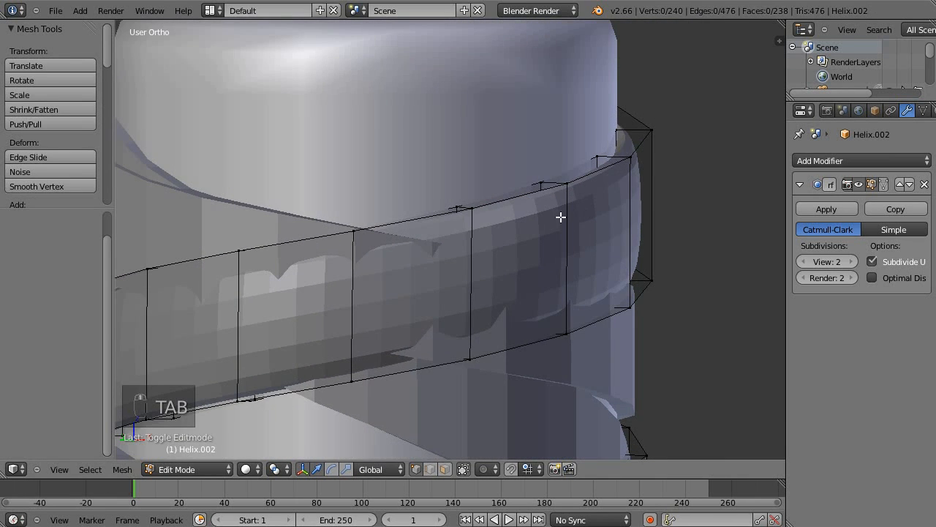
pyautogui.hotkey('ctrl', 'r')
pyautogui.click(575, 261)
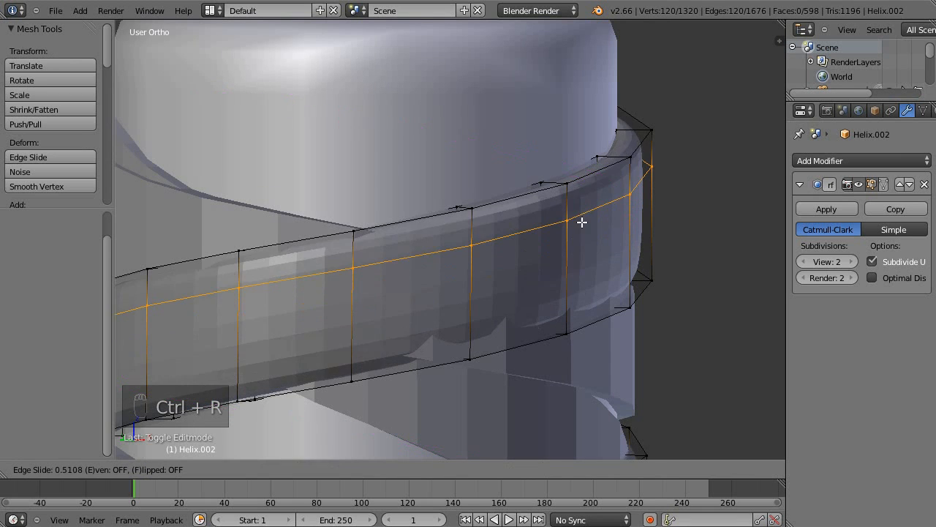
pyautogui.click(598, 187)
pyautogui.hotkey('ctrl', 'r')
pyautogui.click(575, 202)
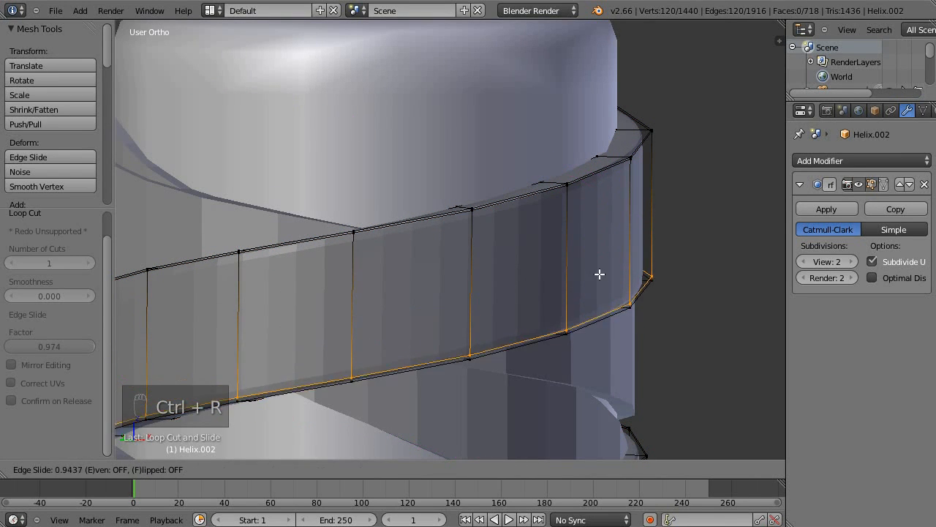
pyautogui.click(600, 275)
# Insert a loop cut across the third ribbon's thickness close to its outer face and return to Object Mode.
pyautogui.moveTo(556, 222); pyautogui.dragTo(599, 213, button='middle')
pyautogui.hotkey('ctrl', 'r')
pyautogui.click(598, 203)
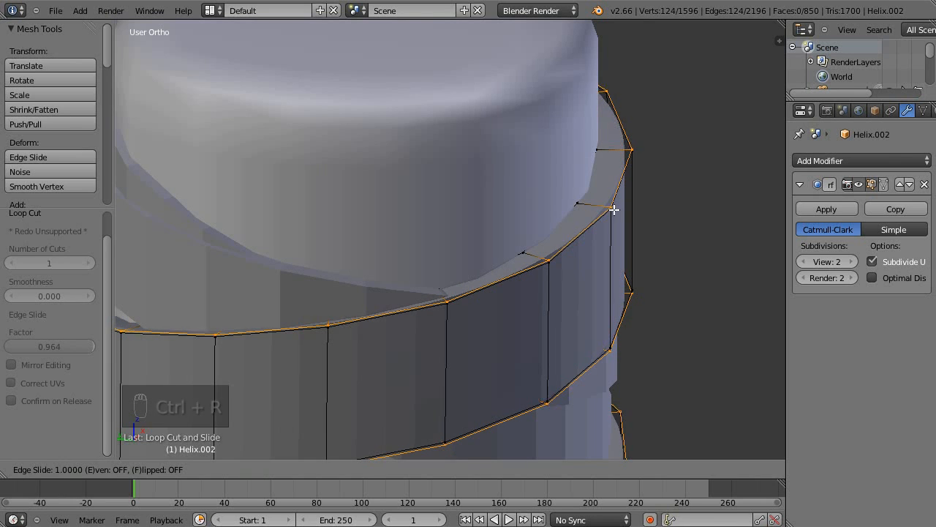
pyautogui.click(612, 209)
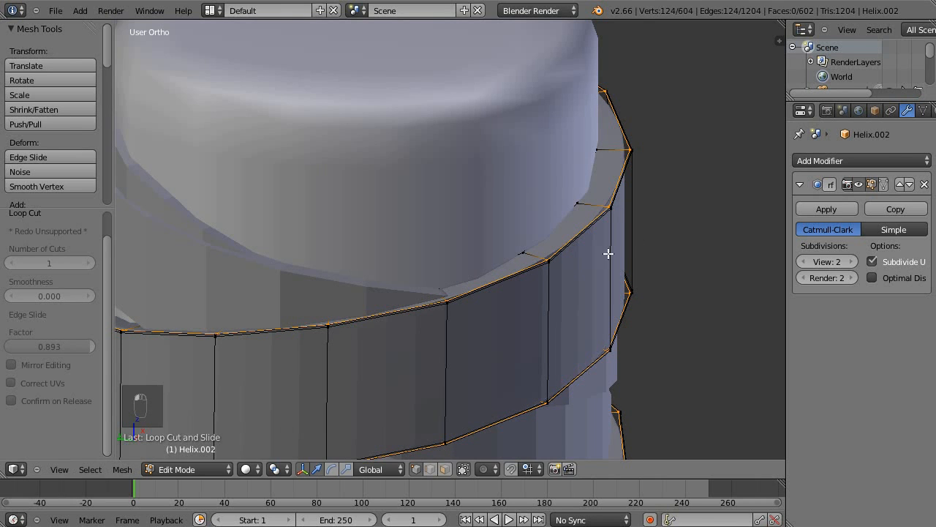
pyautogui.scroll(-4, 601, 270)
pyautogui.keyDown('shift'); pyautogui.moveTo(607, 313); pyautogui.dragTo(576, 213, button='middle'); pyautogui.keyUp('shift')
pyautogui.press('a')
pyautogui.press('Tab')
# Examine the subdivided third ribbon from several angles, in both wireframe and solid shading.
pyautogui.moveTo(587, 274); pyautogui.dragTo(458, 256, button='middle')
pyautogui.keyDown('shift'); pyautogui.moveTo(580, 368); pyautogui.dragTo(706, 147, button='middle'); pyautogui.keyUp('shift')
pyautogui.keyDown('shift'); pyautogui.moveTo(623, 71); pyautogui.dragTo(480, 281, button='middle'); pyautogui.keyUp('shift')
pyautogui.scroll(3, 479, 249)
pyautogui.keyDown('shift'); pyautogui.moveTo(478, 242); pyautogui.dragTo(648, 395, button='middle'); pyautogui.keyUp('shift')
pyautogui.moveTo(648, 395); pyautogui.dragTo(564, 341, button='middle')
pyautogui.moveTo(470, 237); pyautogui.dragTo(494, 220, button='middle')
pyautogui.press('z')
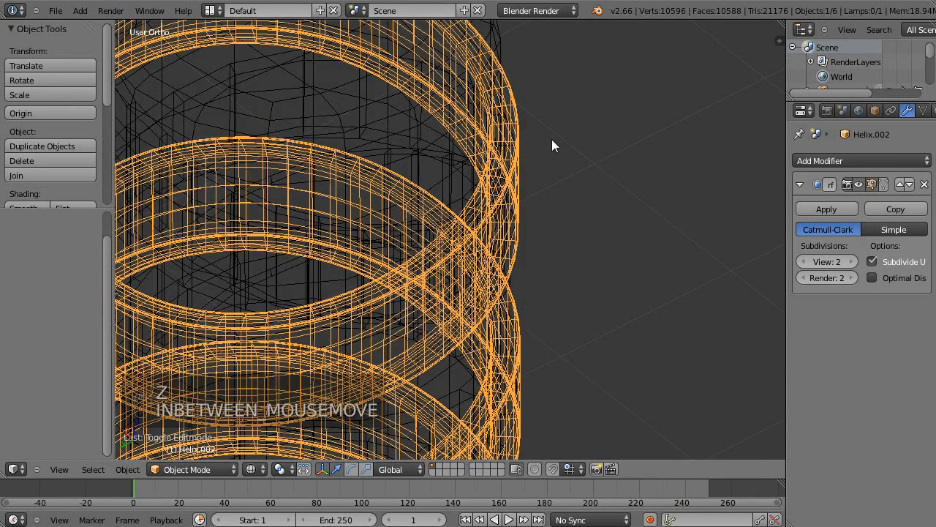
pyautogui.press('z')
pyautogui.moveTo(389, 106); pyautogui.dragTo(457, 203, button='middle')
pyautogui.scroll(-3, 456, 203)
pyautogui.moveTo(510, 265); pyautogui.dragTo(604, 223, button='middle')
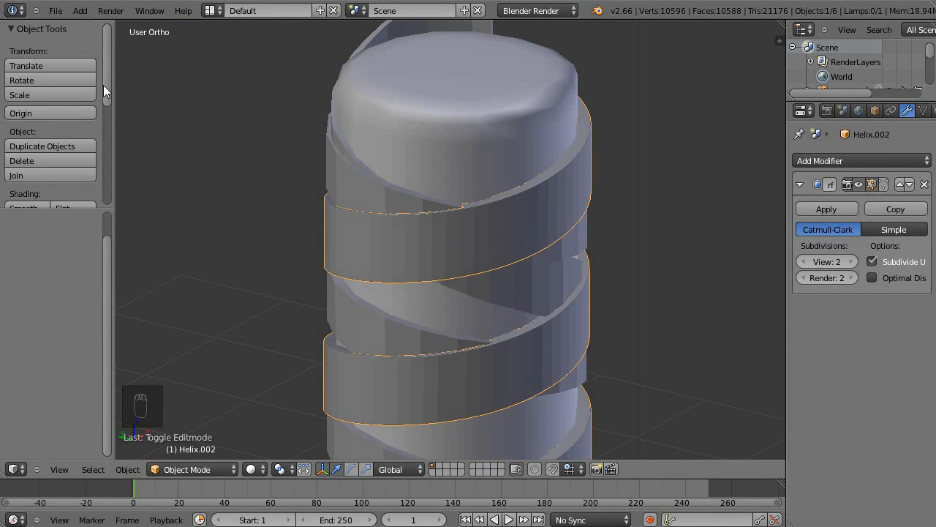
# Set the third ribbon's shading to Smooth.
pyautogui.moveTo(110, 90); pyautogui.dragTo(99, 132)
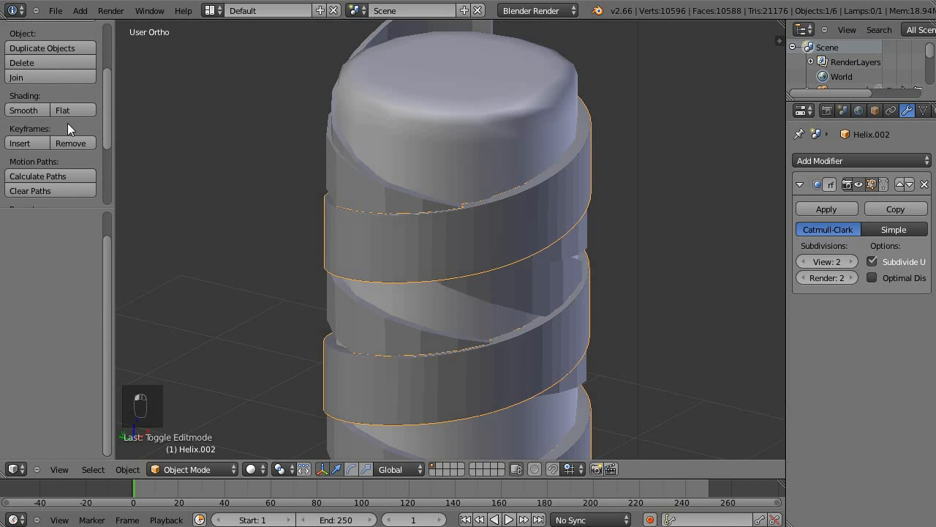
pyautogui.moveTo(510, 292); pyautogui.dragTo(400, 226, button='middle')
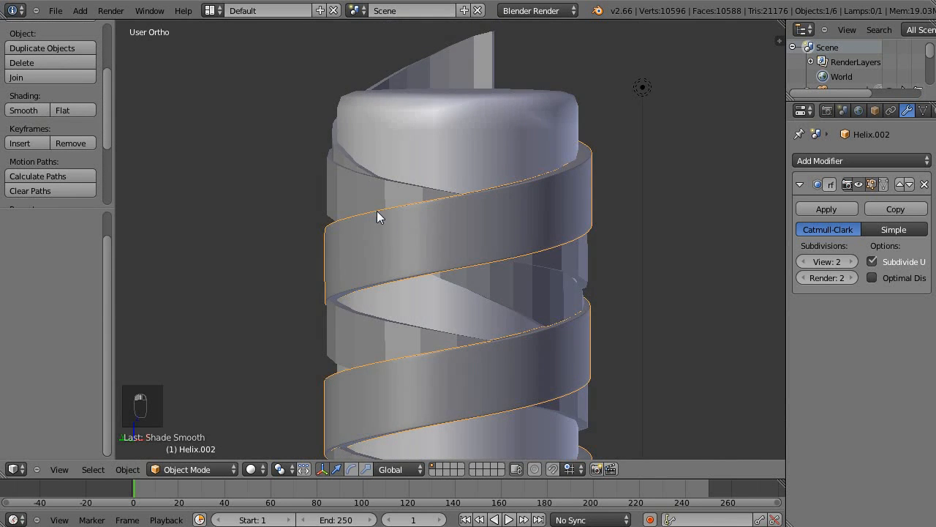
pyautogui.scroll(2, 400, 226)
pyautogui.moveTo(519, 240); pyautogui.dragTo(483, 243, button='middle')
# Apply the first ribbon's Solidify modifier, add a level 2 Subdivision Surface and open its mesh in Edit Mode.
pyautogui.rightClick(657, 266)
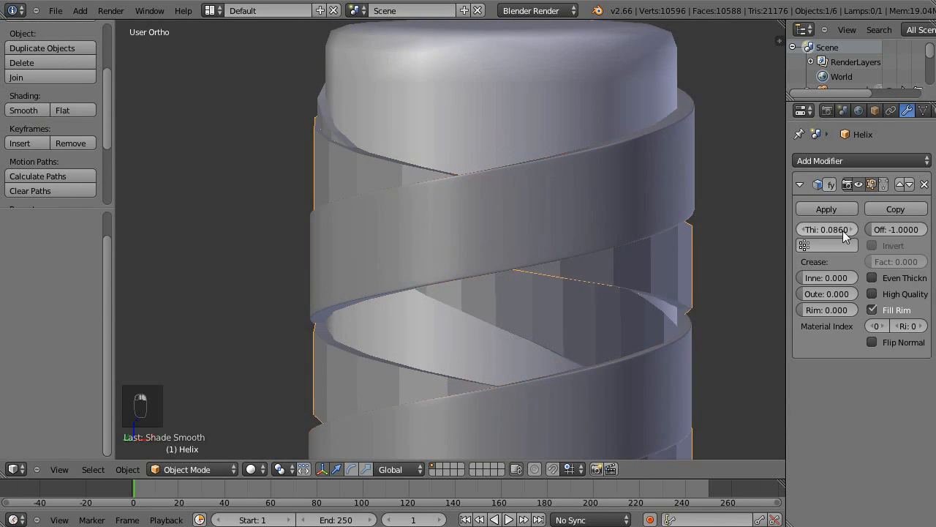
pyautogui.click(837, 212)
pyautogui.press('Tab')
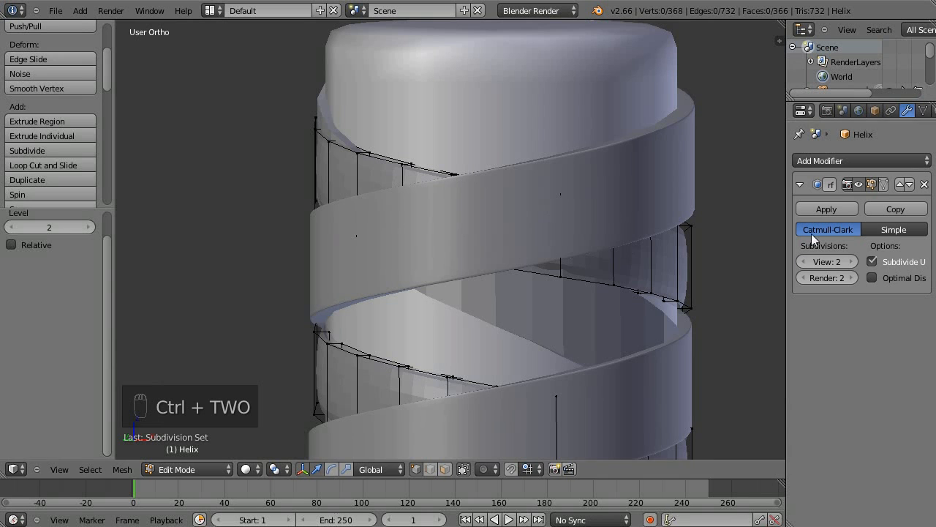
# Insert two loop cuts along the first ribbon, one close to its upper edge and one close to its lower edge.
pyautogui.hotkey('ctrl', 'r')
pyautogui.click(612, 269)
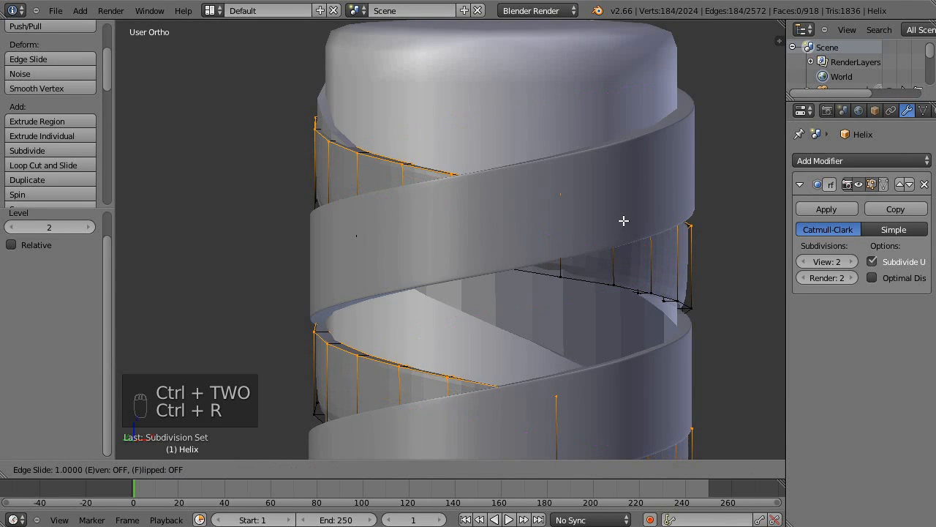
pyautogui.click(629, 249)
pyautogui.hotkey('ctrl', 'r')
pyautogui.click(624, 269)
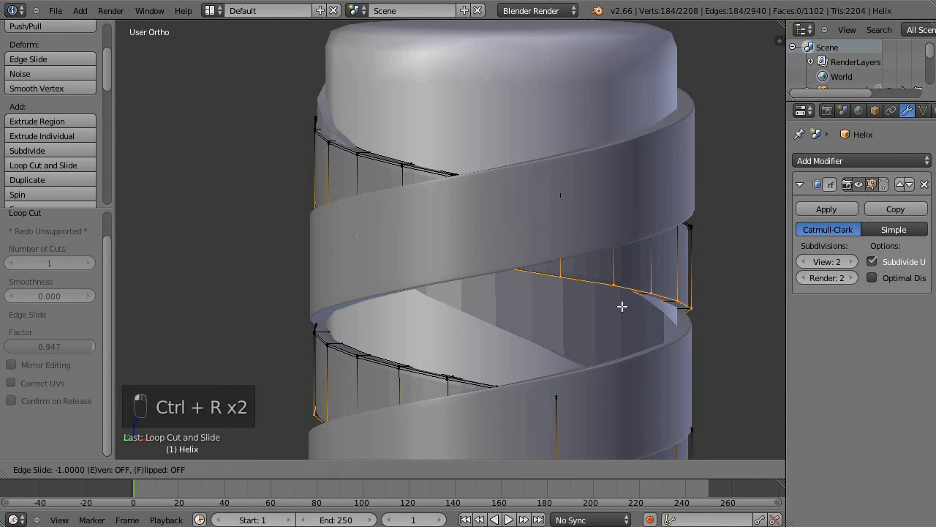
pyautogui.click(566, 246)
# Insert a loop cut across the first ribbon's thickness close to its outer face and clear the selection.
pyautogui.scroll(5, 468, 171)
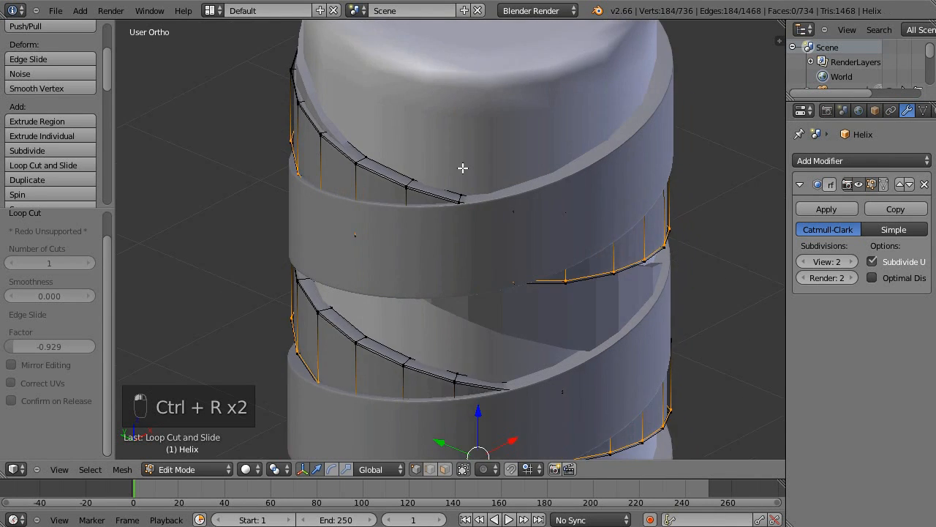
pyautogui.hotkey('ctrl', 'r')
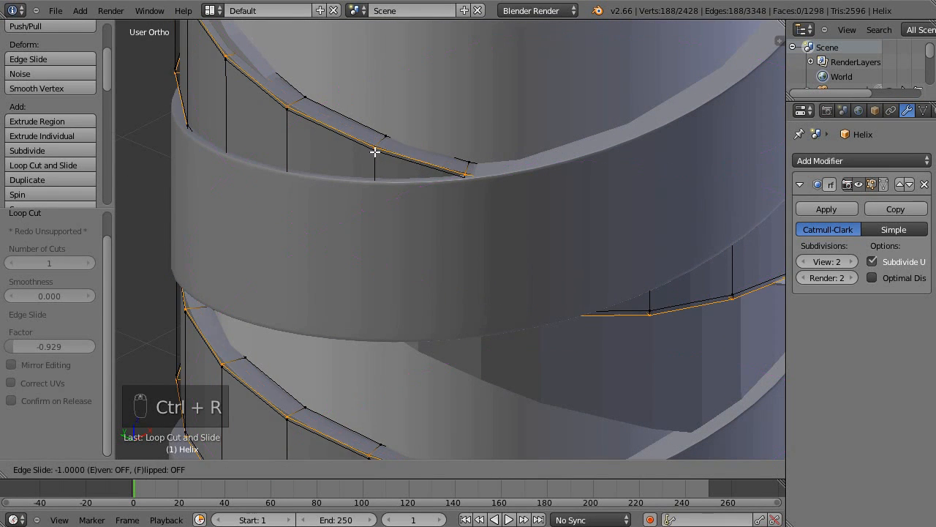
pyautogui.rightClick(424, 176)
pyautogui.press('a')
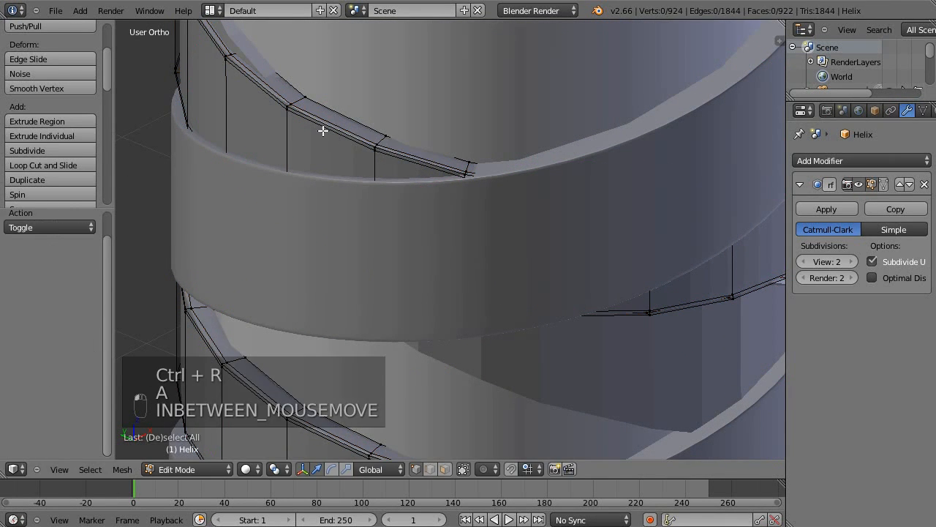
# Shade the first ribbon's entire mesh smooth, return to Object Mode and deselect everything.
pyautogui.press('a')
pyautogui.press('w')
pyautogui.press('w')
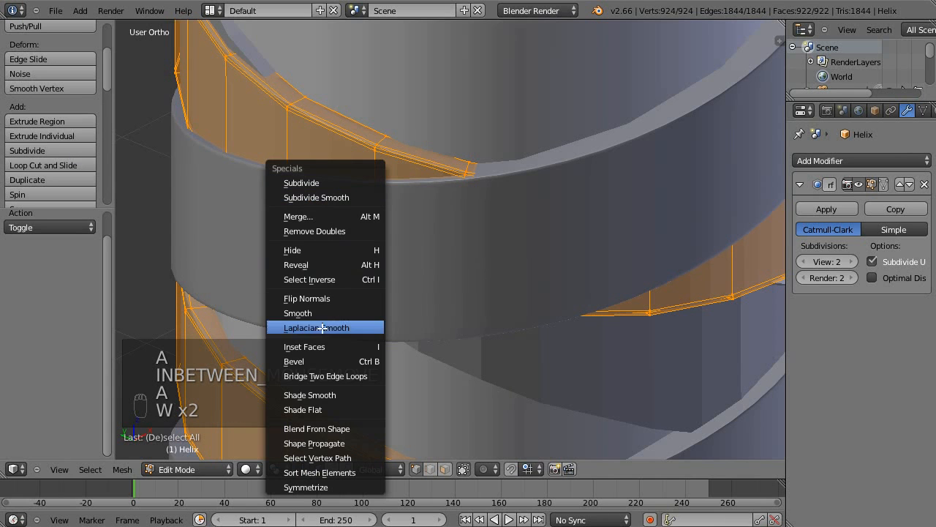
pyautogui.click(341, 390)
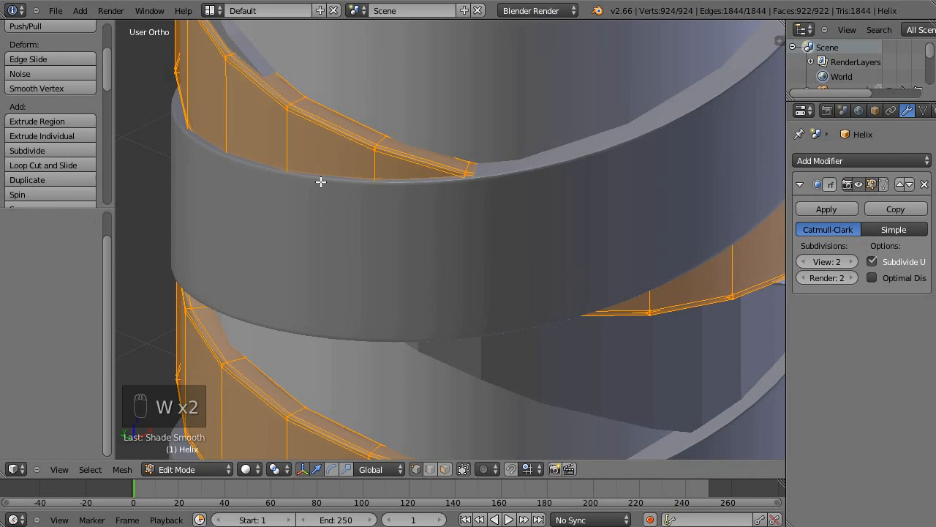
pyautogui.press('a')
pyautogui.press('Tab')
pyautogui.scroll(-4, 336, 121)
pyautogui.press('a')
pyautogui.keyDown('shift'); pyautogui.moveTo(517, 273); pyautogui.dragTo(458, 180, button='middle'); pyautogui.keyUp('shift')
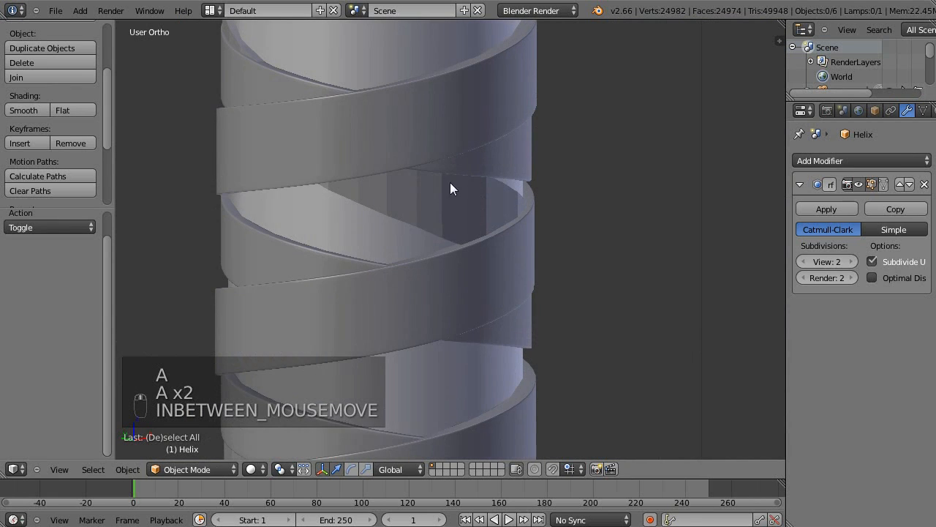
# Select the second ribbon and apply its Solidify modifier.
pyautogui.rightClick(466, 190)
pyautogui.keyDown('shift'); pyautogui.moveTo(498, 141); pyautogui.dragTo(473, 154, button='middle'); pyautogui.keyUp('shift')
pyautogui.click(827, 209)
# Examine the ribbons around the column in front view, including the second ribbon's end projecting above the column.
pyautogui.keyDown('shift'); pyautogui.moveTo(371, 28); pyautogui.dragTo(572, 143, button='middle'); pyautogui.keyUp('shift')
pyautogui.scroll(-3, 458, 176)
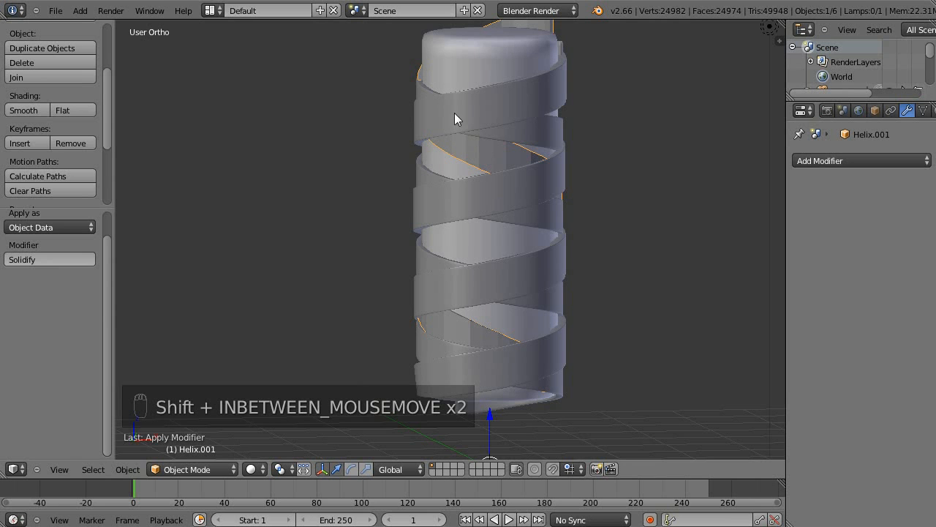
pyautogui.moveTo(555, 172); pyautogui.dragTo(515, 207, button='middle')
pyautogui.moveTo(536, 165); pyautogui.dragTo(567, 185, button='middle')
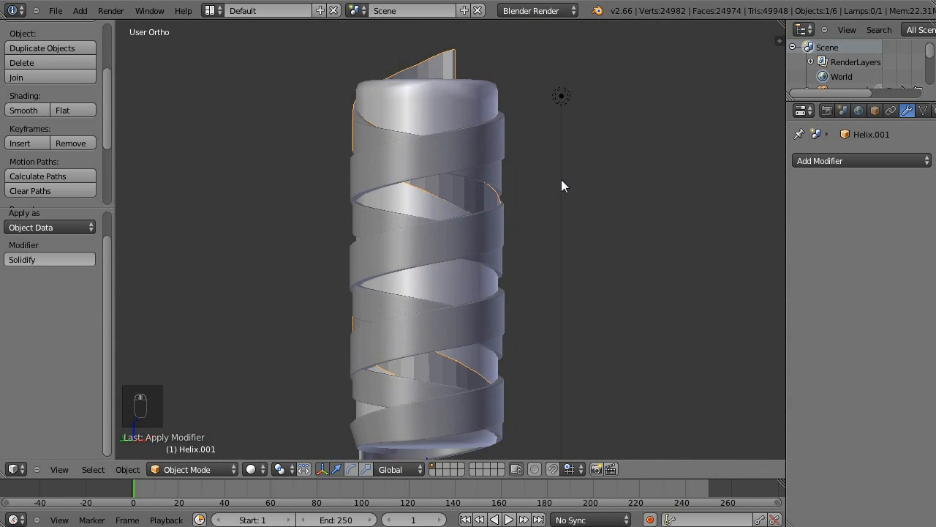
pyautogui.press('KP_1')
pyautogui.scroll(-3, 615, 164)
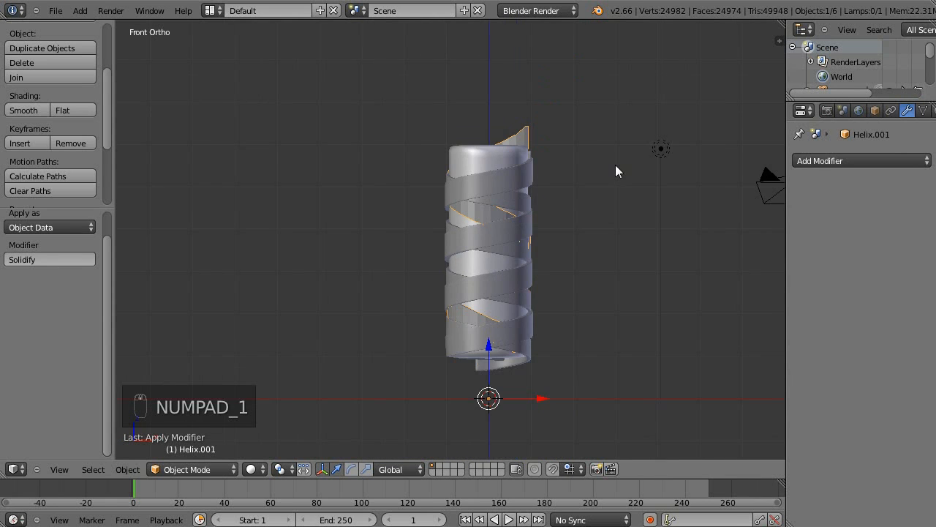
pyautogui.keyDown('shift'); pyautogui.moveTo(608, 362); pyautogui.dragTo(566, 298, button='middle'); pyautogui.keyUp('shift')
pyautogui.scroll(4, 480, 141)
pyautogui.keyDown('shift'); pyautogui.moveTo(479, 143); pyautogui.dragTo(502, 309, button='middle'); pyautogui.keyUp('shift')
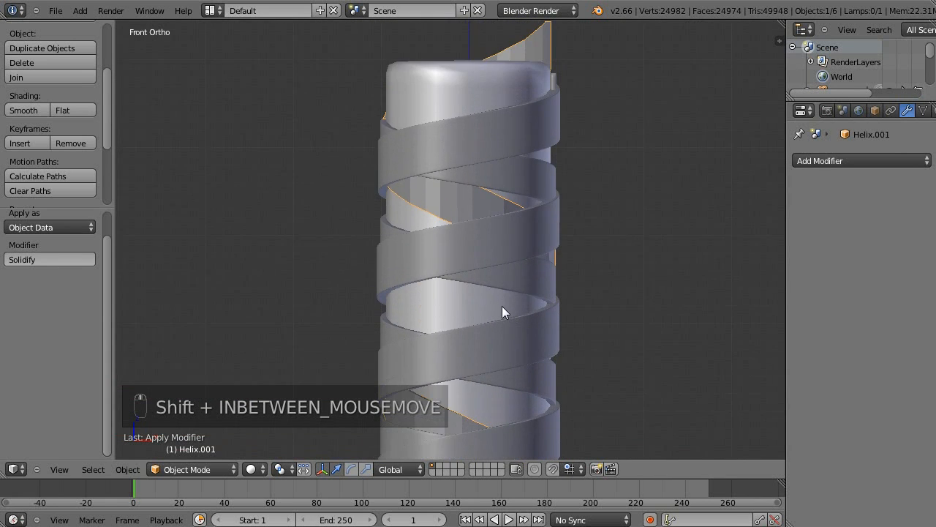
pyautogui.keyDown('shift'); pyautogui.moveTo(463, 141); pyautogui.dragTo(512, 260, button='middle'); pyautogui.keyUp('shift')
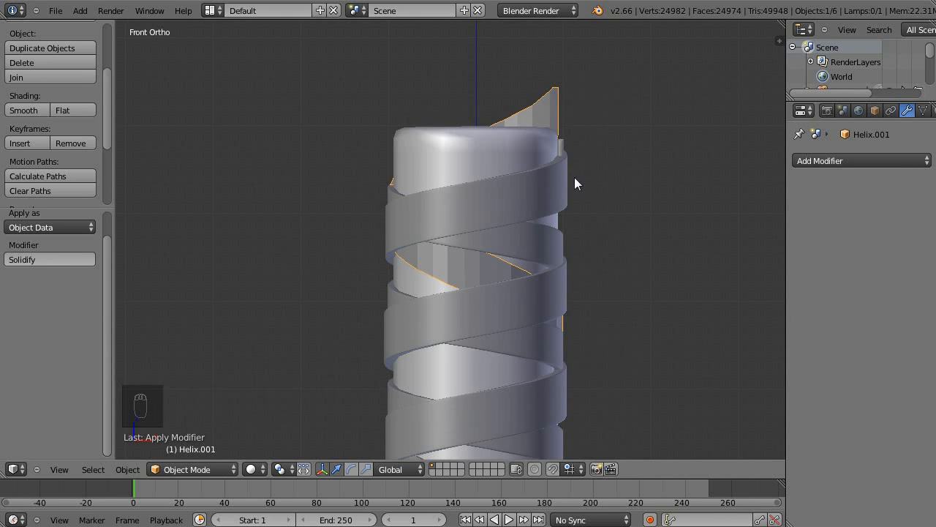
pyautogui.keyDown('shift'); pyautogui.moveTo(569, 173); pyautogui.dragTo(494, 194, button='middle'); pyautogui.keyUp('shift')
pyautogui.press('Tab')
pyautogui.press('z')
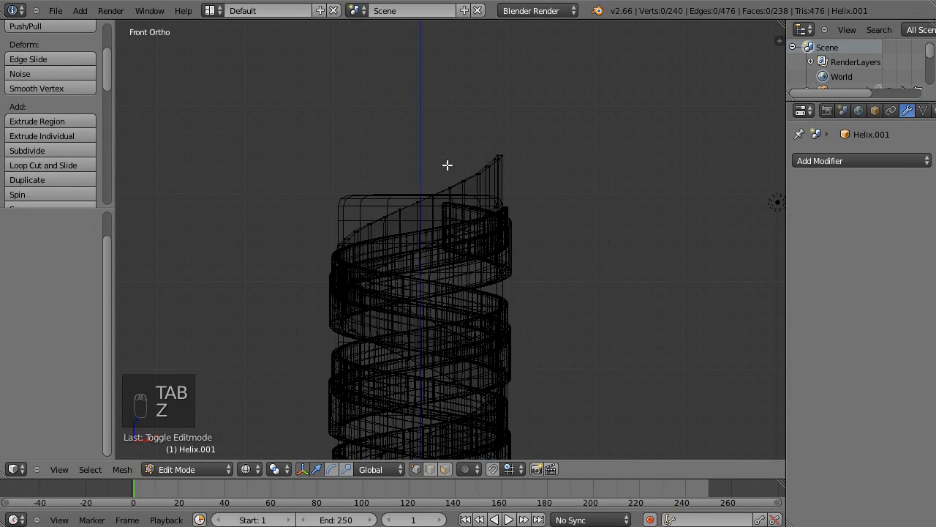
pyautogui.press('b')
pyautogui.moveTo(381, 135); pyautogui.dragTo(564, 185)
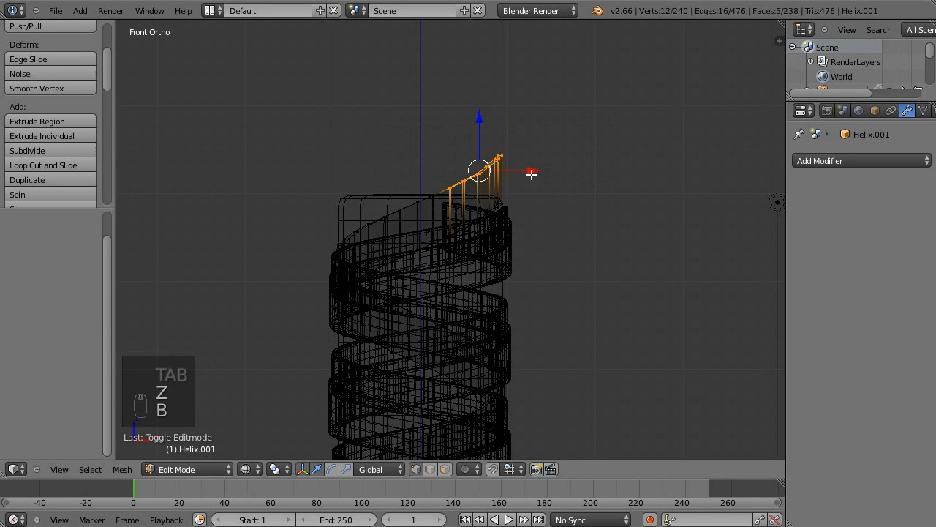
pyautogui.scroll(2, 493, 213)
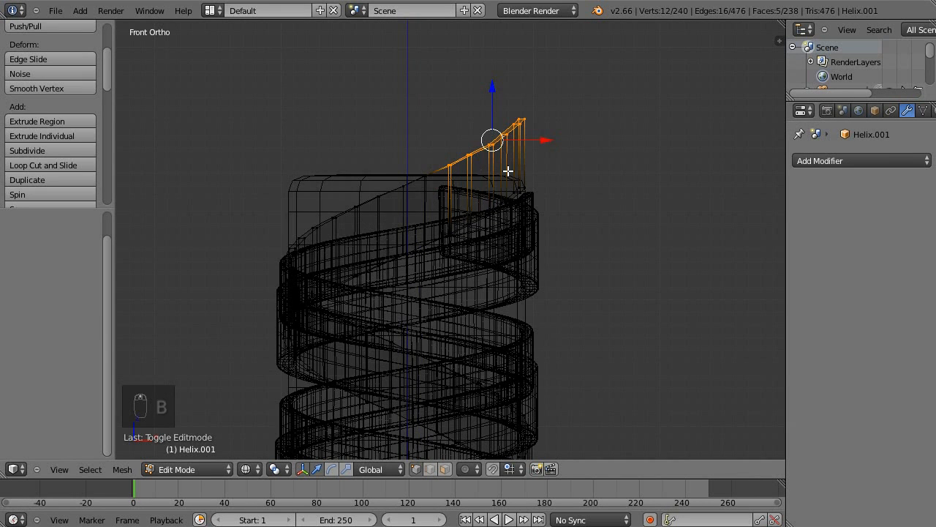
pyautogui.press('z')
pyautogui.press('a')
pyautogui.keyDown('shift'); pyautogui.moveTo(541, 290); pyautogui.dragTo(584, 224, button='middle'); pyautogui.keyUp('shift')
pyautogui.moveTo(560, 208); pyautogui.dragTo(606, 200, button='middle')
pyautogui.scroll(-3, 581, 237)
# Add a level 2 Subdivision Surface to the second ribbon and keep its mesh open in Edit Mode.
pyautogui.press('a')
pyautogui.scroll(1, 541, 276)
pyautogui.scroll(2, 542, 277)
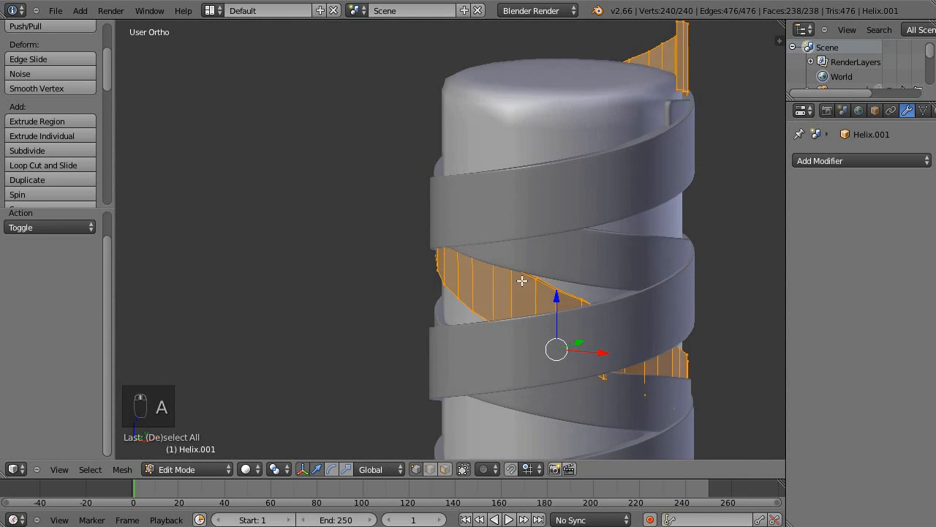
pyautogui.hotkey('ctrl', '2')
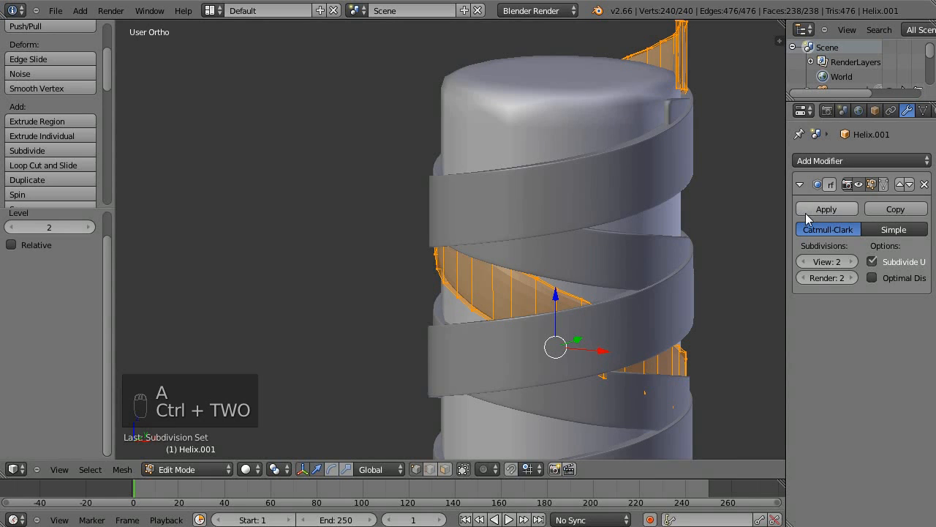
pyautogui.press('Tab')
pyautogui.keyDown('shift'); pyautogui.moveTo(627, 247); pyautogui.dragTo(429, 287, button='middle'); pyautogui.keyUp('shift')
pyautogui.press('Tab')
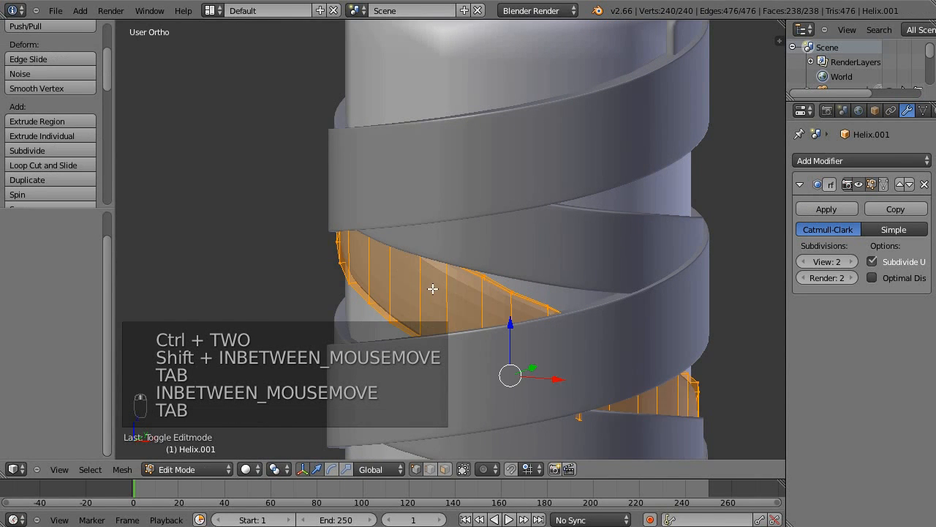
# Insert two loop cuts along the second ribbon, one close to its upper edge and one close to its lower edge.
pyautogui.hotkey('ctrl', 'r')
pyautogui.click(456, 288)
pyautogui.click(431, 284)
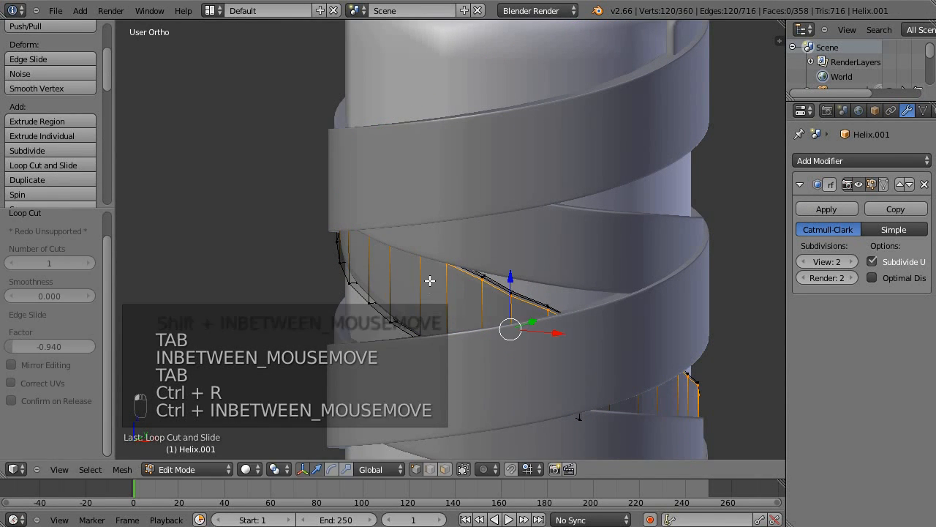
pyautogui.hotkey('ctrl', 'r')
pyautogui.click(426, 309)
pyautogui.click(425, 324)
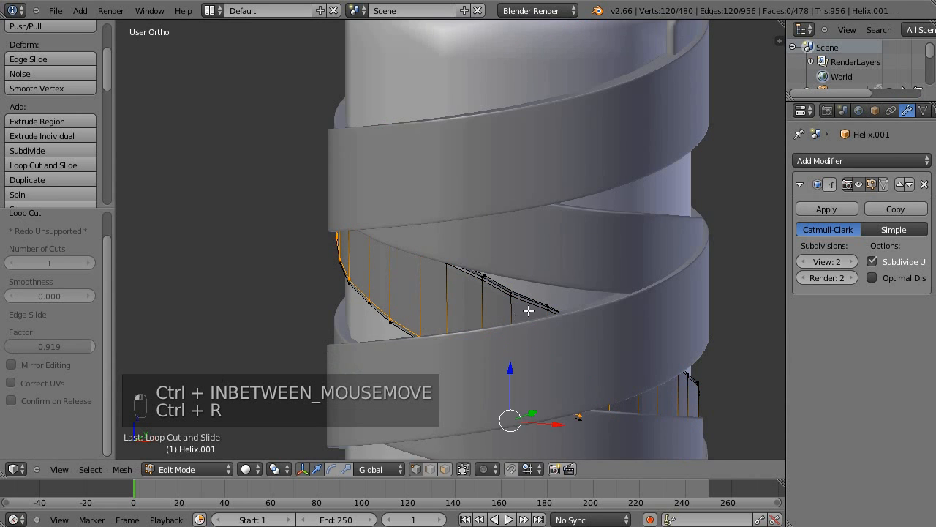
# Insert a loop cut across the second ribbon's thickness to sharpen its subdivided edges.
pyautogui.moveTo(514, 314); pyautogui.dragTo(458, 305, button='middle')
pyautogui.scroll(2, 517, 319)
pyautogui.scroll(2, 516, 320)
pyautogui.hotkey('ctrl', 'r')
pyautogui.click(544, 340)
pyautogui.click(538, 341)
# Select the second ribbon's entire mesh and shade it smooth.
pyautogui.press('a')
pyautogui.press('a')
pyautogui.press('a')
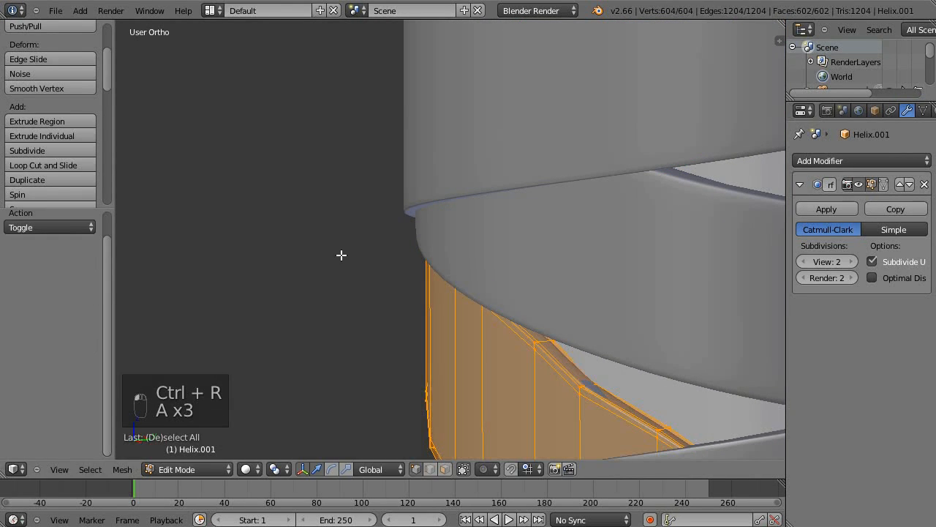
pyautogui.press('w')
pyautogui.press('w')
pyautogui.press('w')
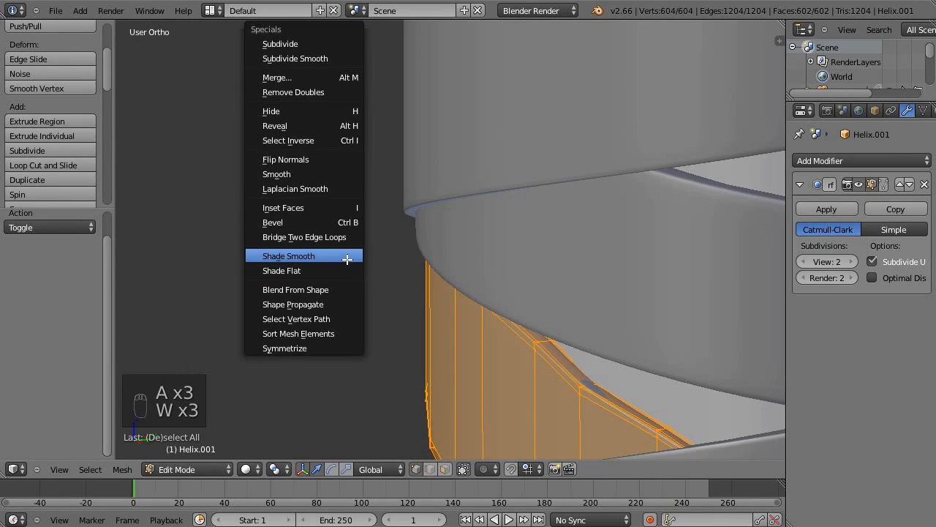
pyautogui.click(340, 255)
# Return to Object Mode, deselect everything and examine the three smoothed ribbons around the column.
pyautogui.press('a')
pyautogui.press('Tab')
pyautogui.press('a')
pyautogui.scroll(-10, 556, 252)
pyautogui.moveTo(550, 244); pyautogui.dragTo(545, 304, button='middle')
pyautogui.keyDown('shift'); pyautogui.moveTo(504, 360); pyautogui.dragTo(529, 197, button='middle'); pyautogui.keyUp('shift')
pyautogui.scroll(-2, 528, 199)
pyautogui.moveTo(503, 96); pyautogui.dragTo(680, 209, button='middle')
pyautogui.scroll(3, 662, 240)
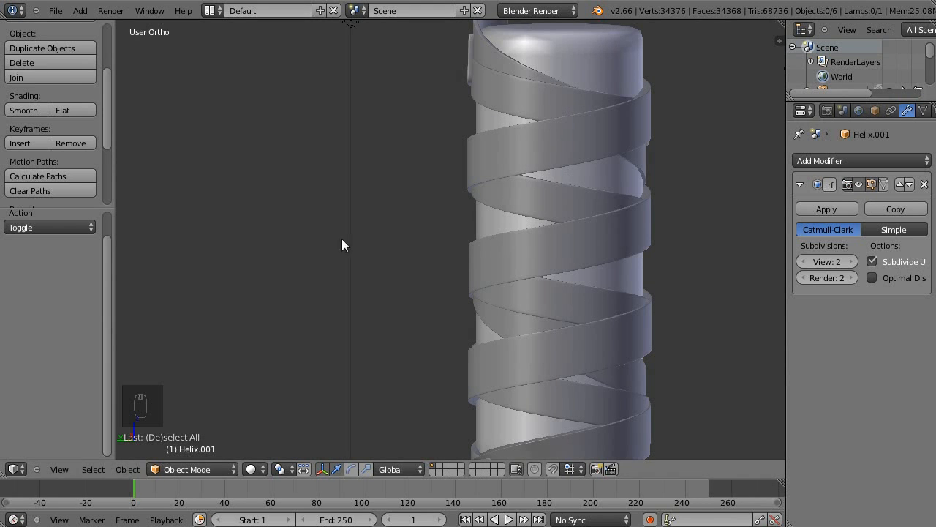
# Examine the wrapped ribbons from several angles, including the surface overlaps and open end of the sword's helical grip wrap.
pyautogui.scroll(-3, 544, 255)
pyautogui.moveTo(544, 255); pyautogui.dragTo(408, 257, button='middle')
pyautogui.moveTo(558, 411); pyautogui.dragTo(342, 217, button='middle')
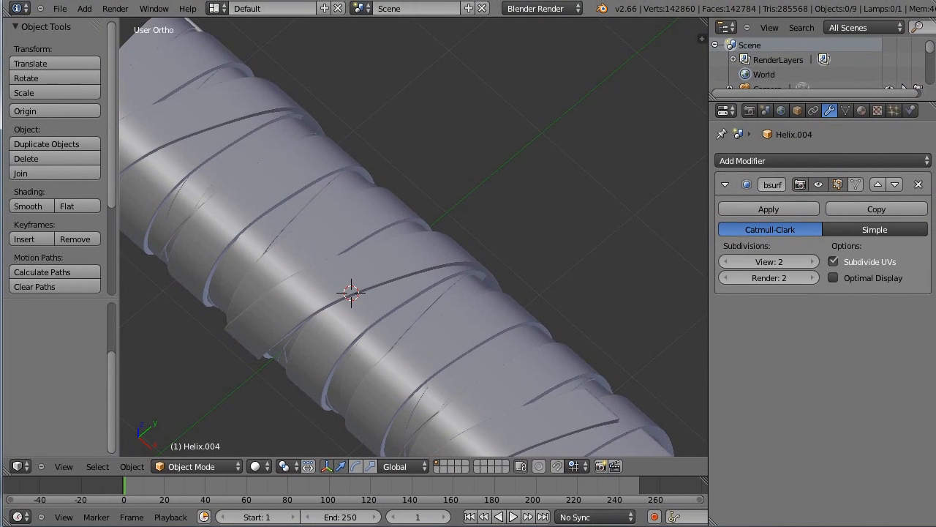
pyautogui.moveTo(670, 157); pyautogui.dragTo(620, 221, button='middle')
pyautogui.moveTo(568, 260); pyautogui.dragTo(453, 290, button='middle')
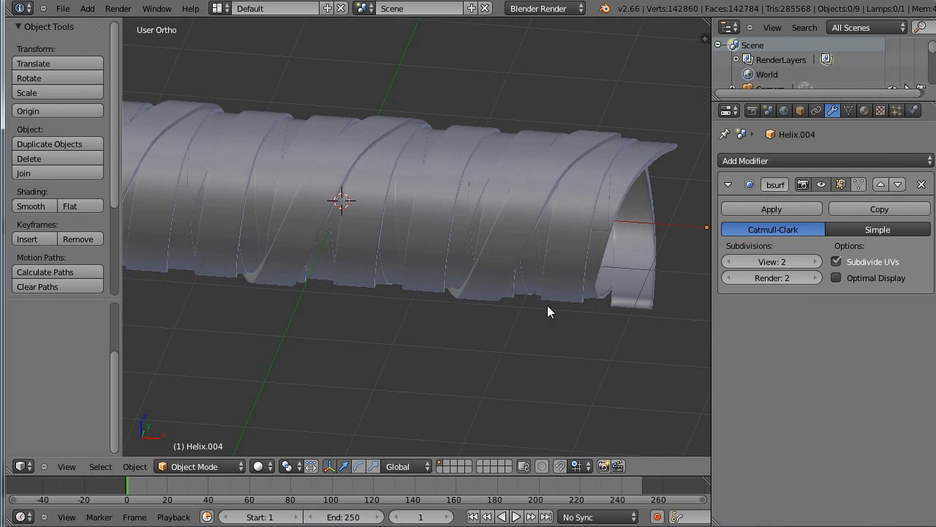
pyautogui.moveTo(431, 147); pyautogui.dragTo(521, 310, button='middle')
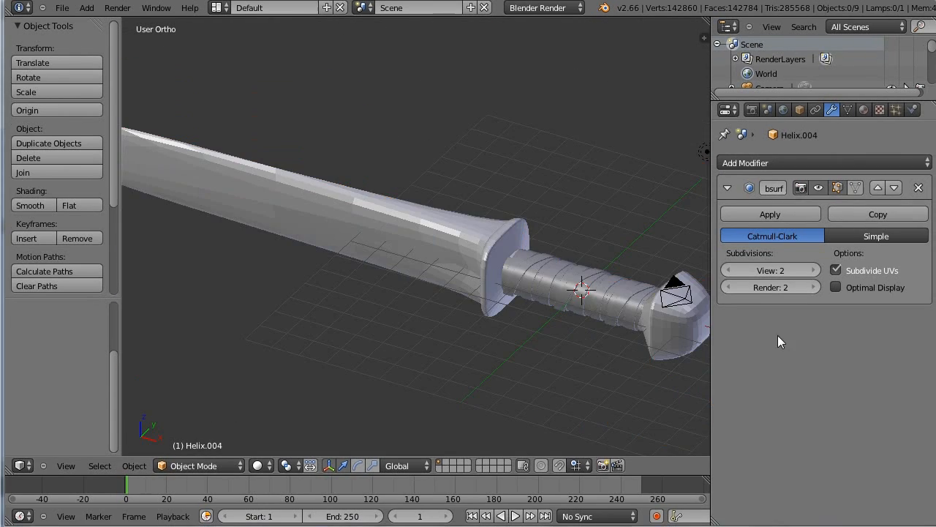
# Inspect how the grip wrap meets the sword's guard and pommel, checking it in both solid and wireframe display.
pyautogui.moveTo(574, 225); pyautogui.dragTo(333, 253, button='middle')
pyautogui.moveTo(343, 220); pyautogui.dragTo(591, 239, button='middle')
pyautogui.scroll(4, 508, 234)
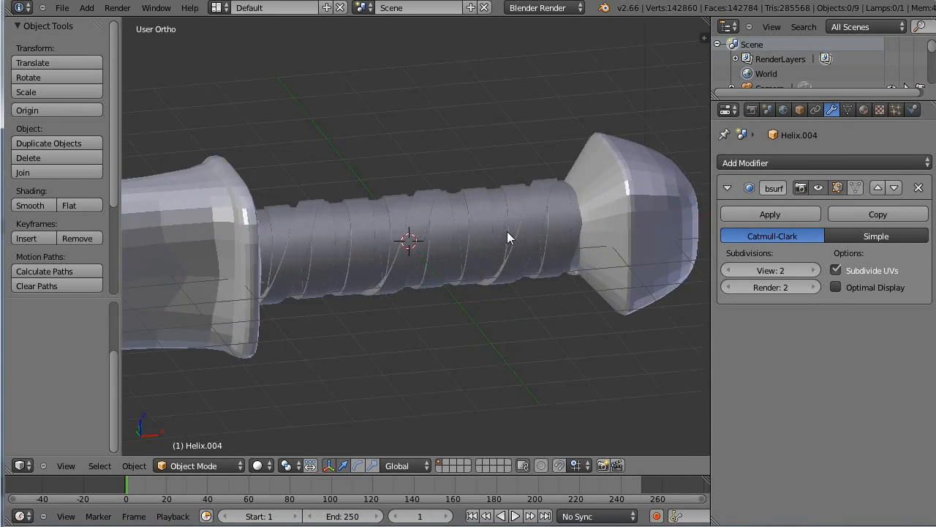
pyautogui.scroll(4, 507, 232)
pyautogui.scroll(-3, 499, 188)
pyautogui.moveTo(684, 179); pyautogui.dragTo(429, 230, button='middle')
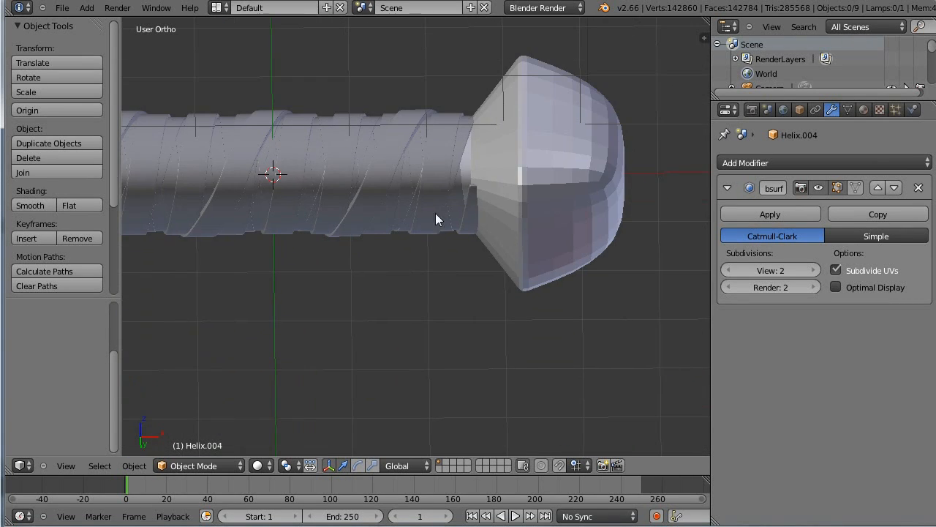
pyautogui.moveTo(437, 167)
pyautogui.mouseDown(button='middle')
pyautogui.moveTo(441, 190)
pyautogui.moveTo(284, 249)
pyautogui.moveTo(414, 233)
pyautogui.moveTo(328, 324)
pyautogui.moveTo(256, 340)
pyautogui.moveTo(250, 380)
pyautogui.moveTo(492, 330)
pyautogui.moveTo(495, 286)
pyautogui.moveTo(447, 309)
pyautogui.moveTo(439, 257)
pyautogui.moveTo(410, 241)
pyautogui.moveTo(484, 203)
pyautogui.mouseUp(button='middle')
pyautogui.press('z')
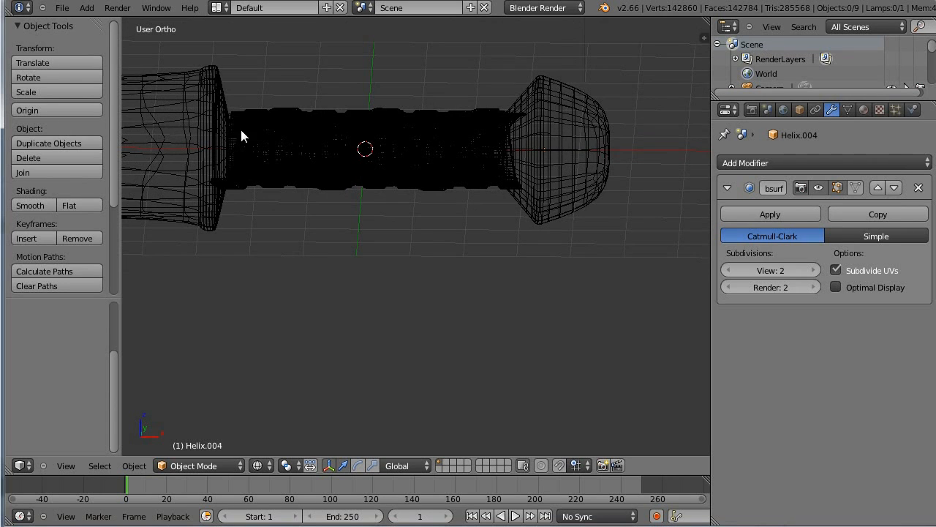
pyautogui.press('z')
pyautogui.moveTo(378, 122)
pyautogui.mouseDown(button='middle')
pyautogui.moveTo(385, 129)
pyautogui.moveTo(273, 146)
pyautogui.mouseUp(button='middle')
pyautogui.moveTo(504, 109); pyautogui.dragTo(486, 152, button='middle')
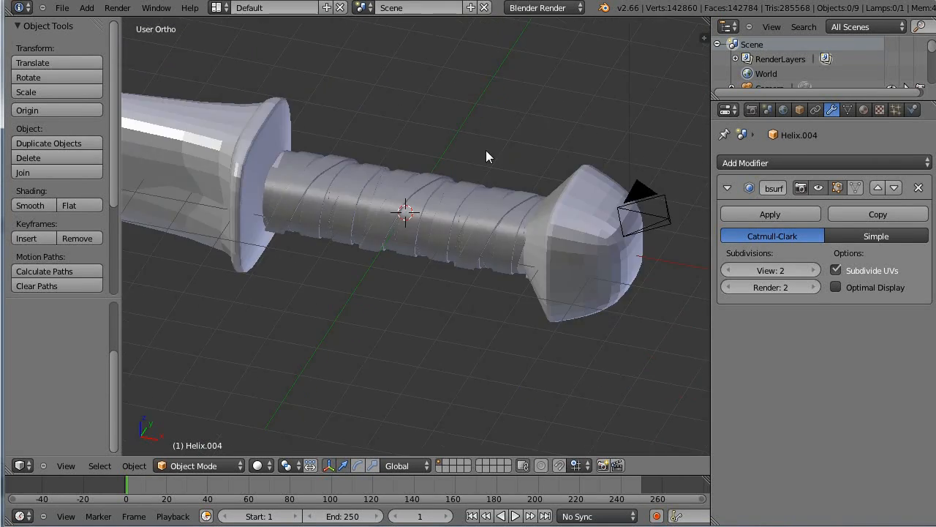
# Examine the overlapping ribbon edges along the sword's grip up close and compare them with the whole handle.
pyautogui.scroll(3, 438, 166)
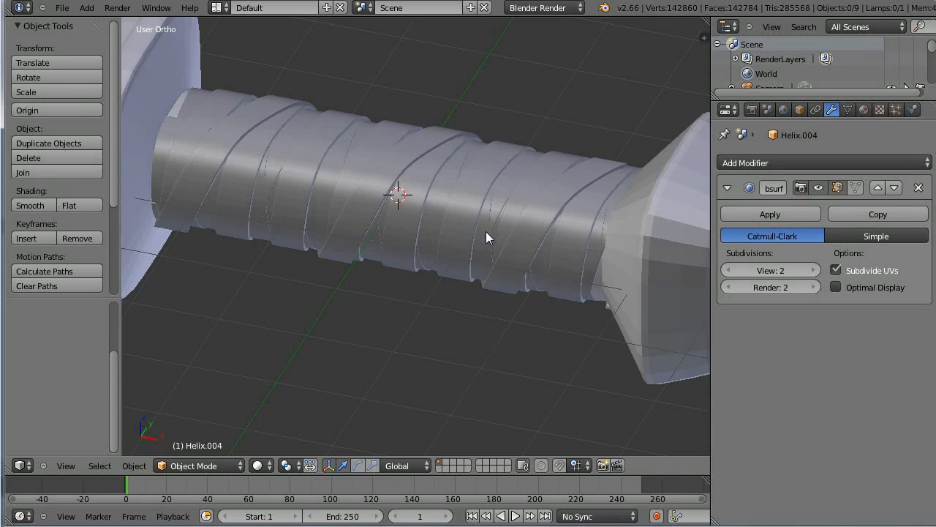
pyautogui.scroll(-3, 484, 229)
pyautogui.scroll(-4, 493, 261)
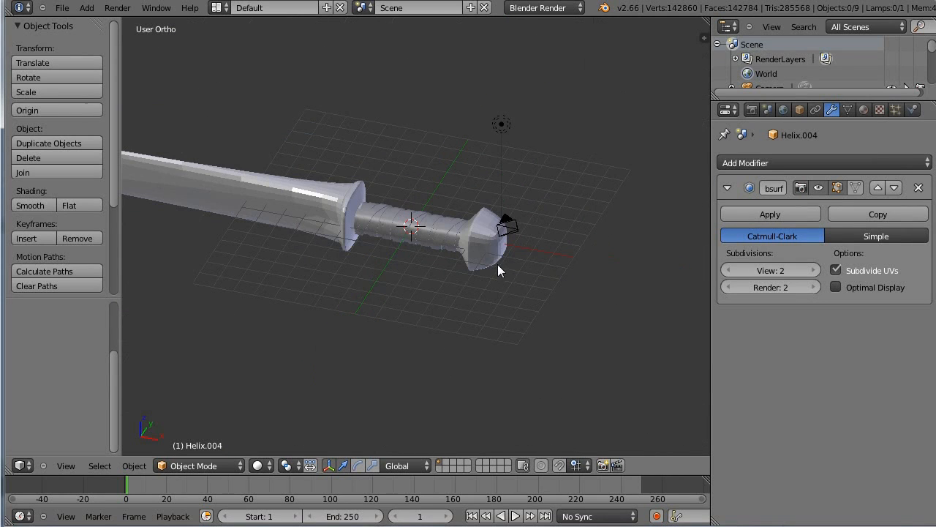
pyautogui.moveTo(596, 286); pyautogui.dragTo(408, 244, button='middle')
pyautogui.scroll(6, 407, 237)
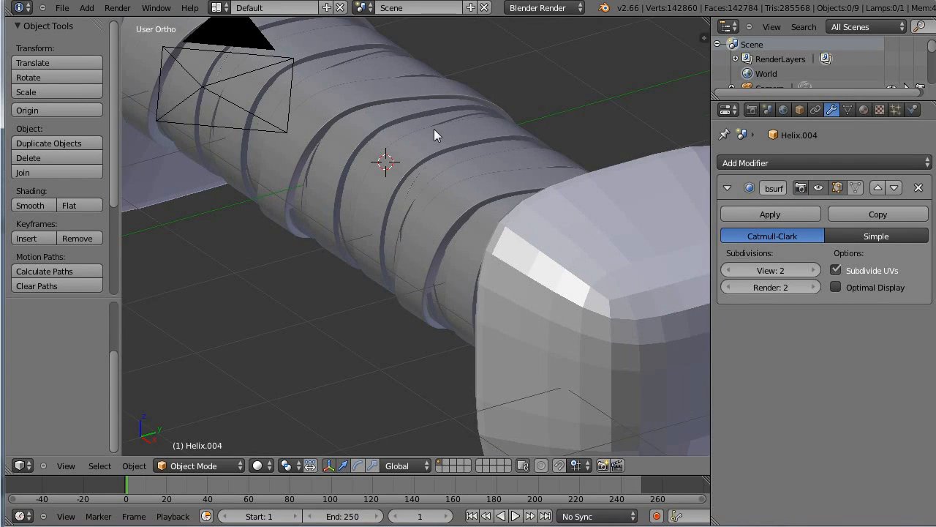
pyautogui.keyDown('shift'); pyautogui.moveTo(433, 127); pyautogui.dragTo(502, 207, button='middle'); pyautogui.keyUp('shift')
pyautogui.scroll(3, 502, 207)
pyautogui.moveTo(597, 271); pyautogui.dragTo(474, 216, button='middle')
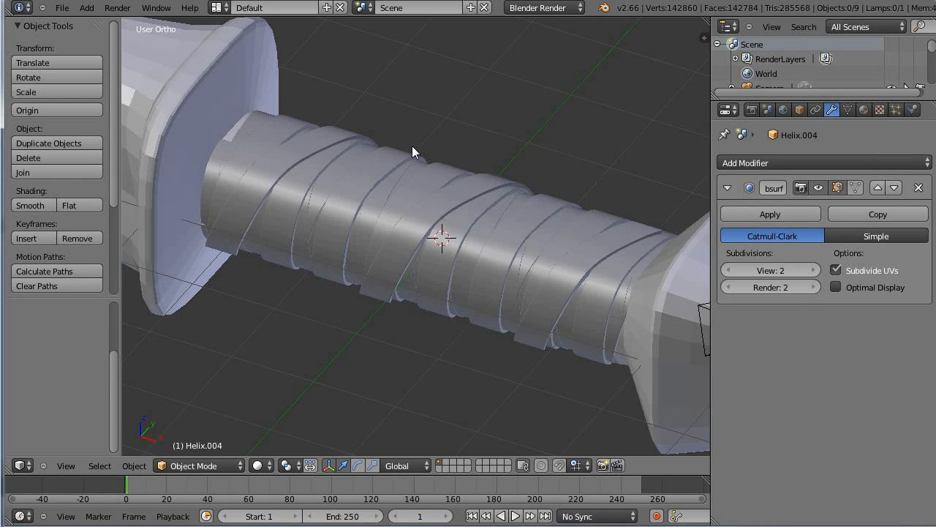
pyautogui.moveTo(484, 192)
pyautogui.mouseDown(button='middle')
pyautogui.moveTo(454, 223)
pyautogui.moveTo(468, 179)
pyautogui.moveTo(479, 177)
pyautogui.mouseUp(button='middle')
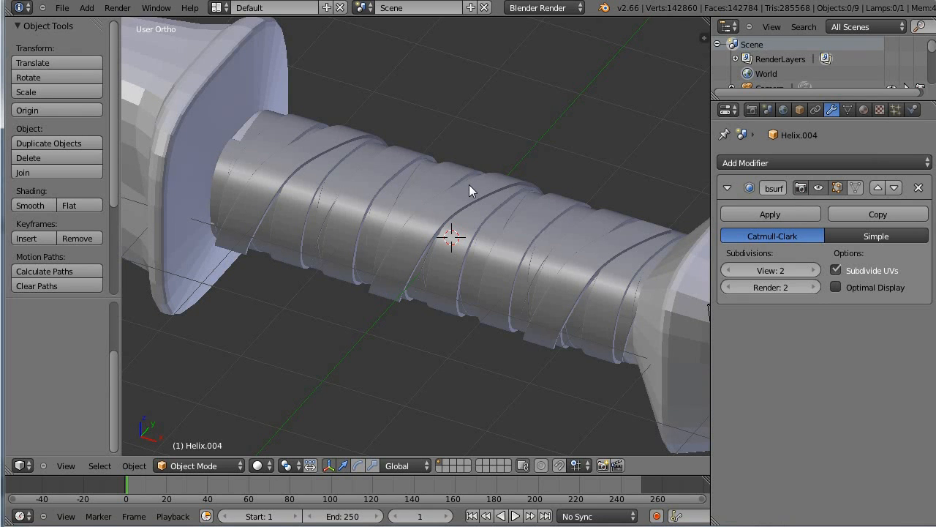
pyautogui.scroll(-2, 566, 191)
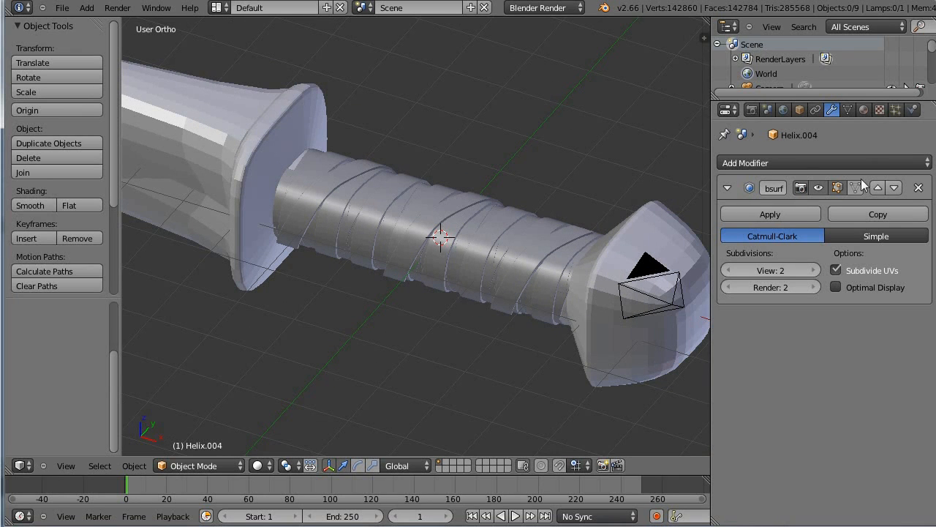